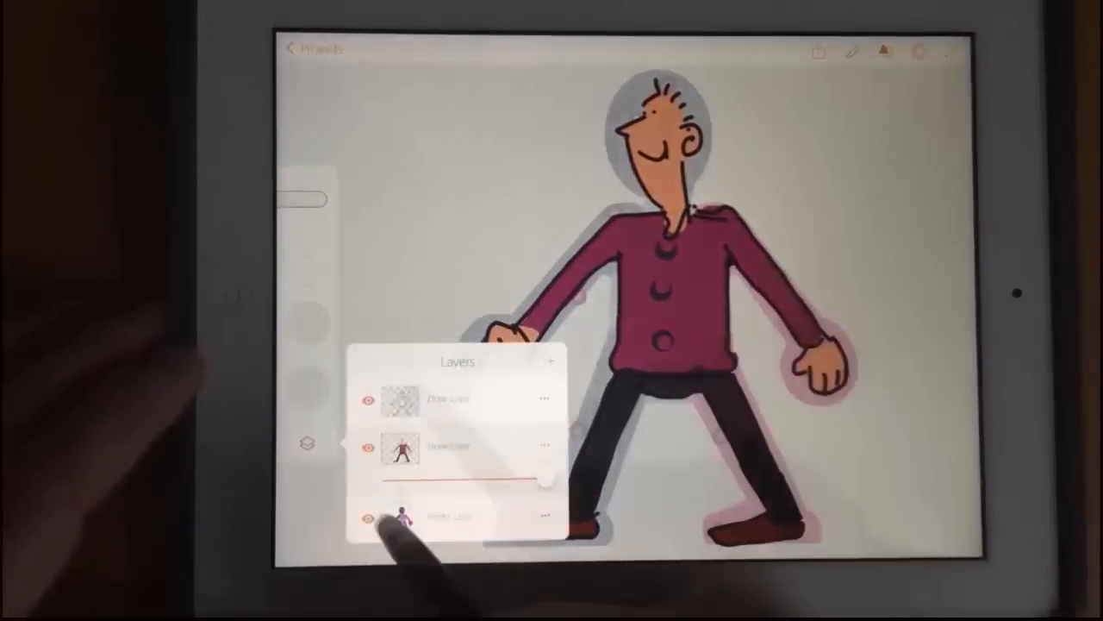
- Hide the photo layer holding the body template and open the sharing options for the character drawing
click(368, 518)
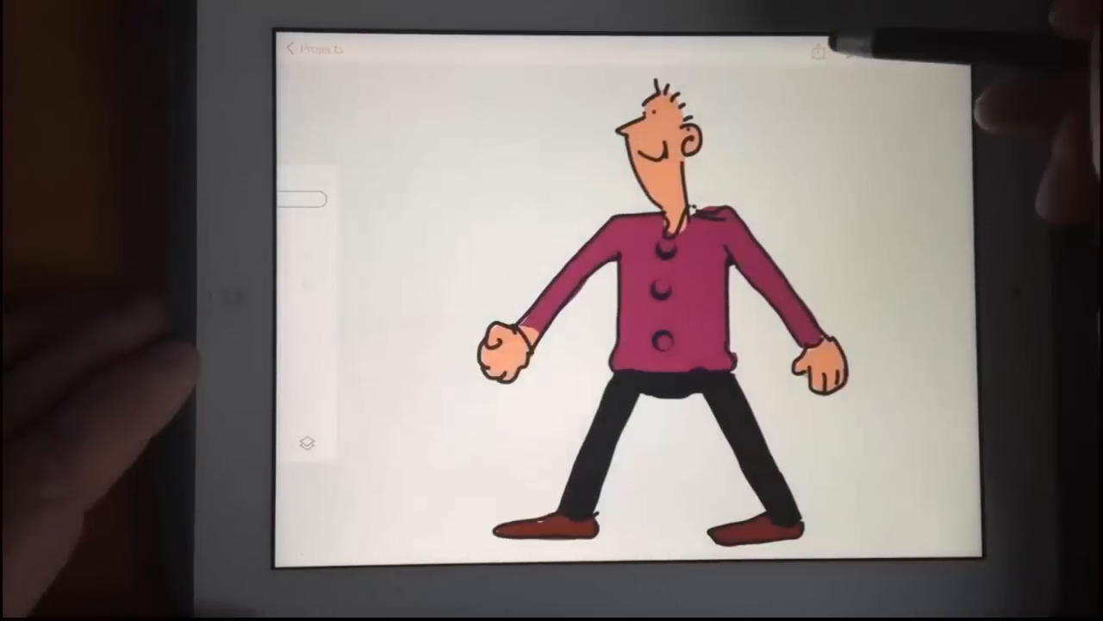
click(818, 50)
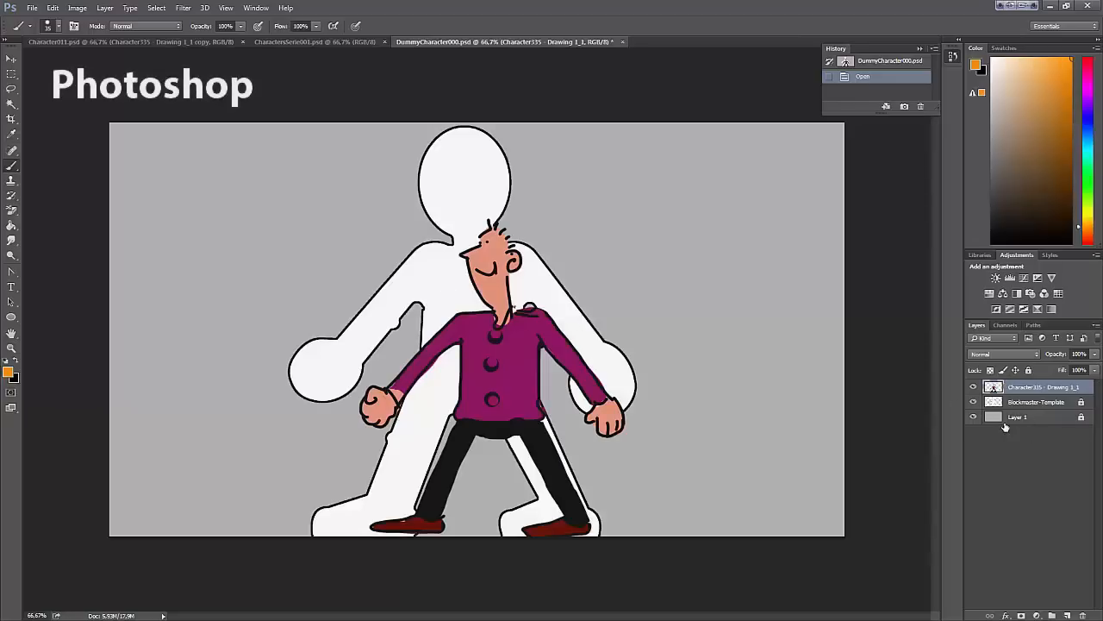
- Free-transform the character layer to about 122.38% width and 126.28% height so it fits inside the white Blockmaster template figure
key(ctrl+t)
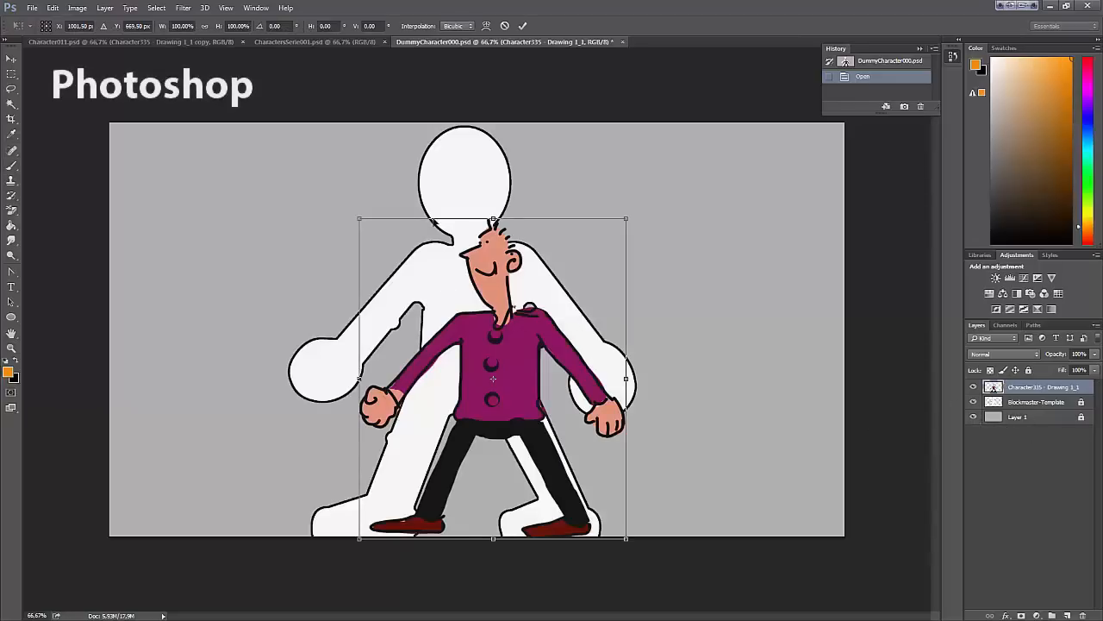
drag(362, 220, 302, 131)
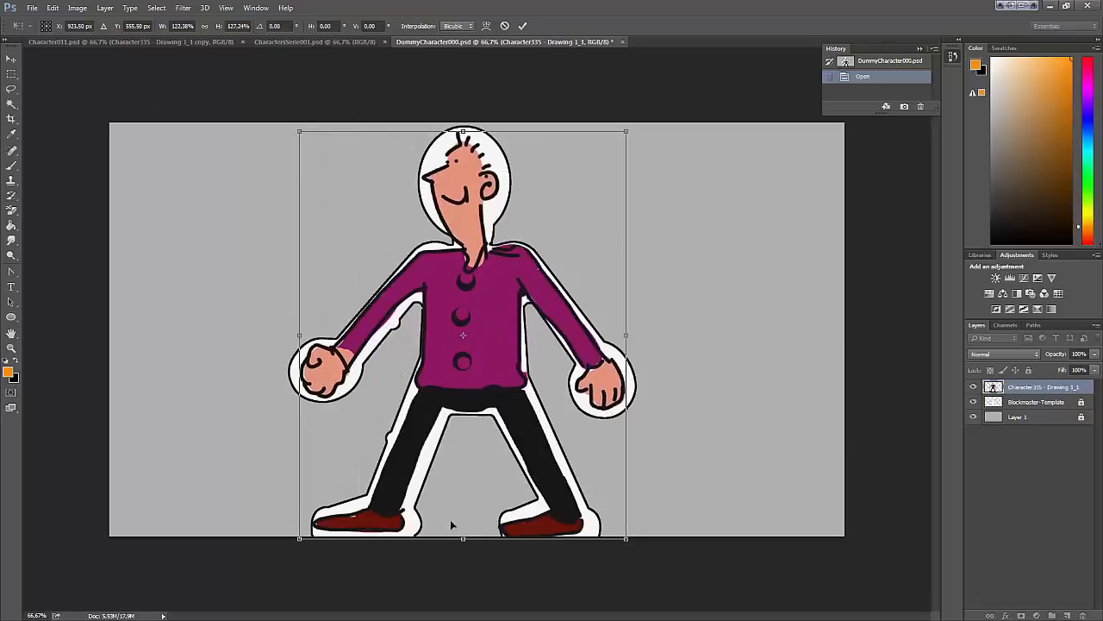
drag(462, 539, 470, 536)
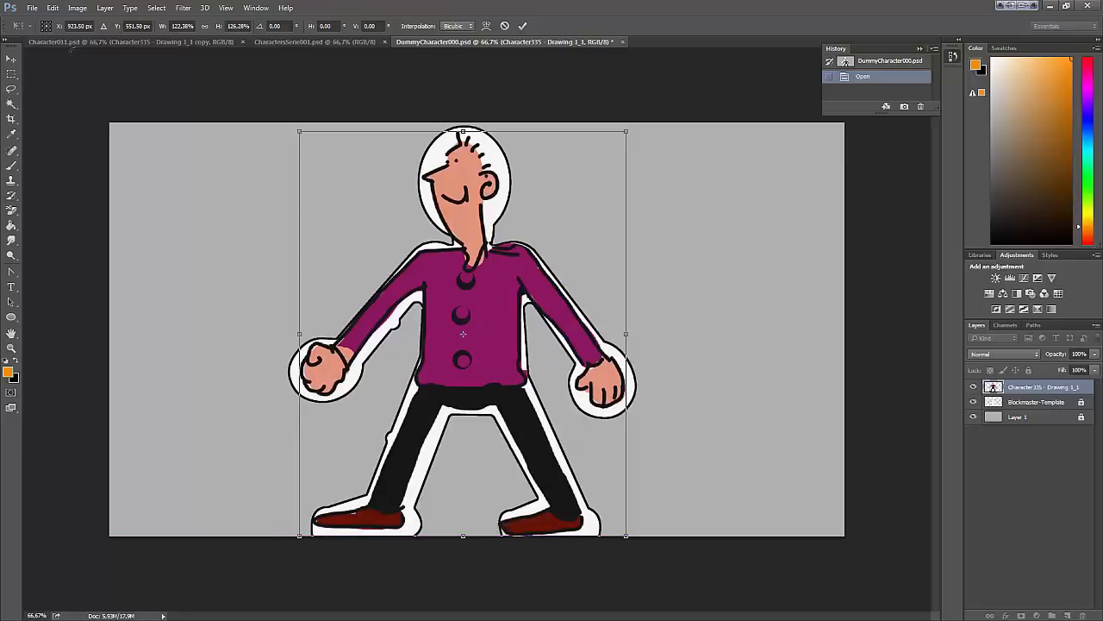
- Apply the transform while saving DummyCharacter000.psd, and start saving the document as a separate file
click(32, 7)
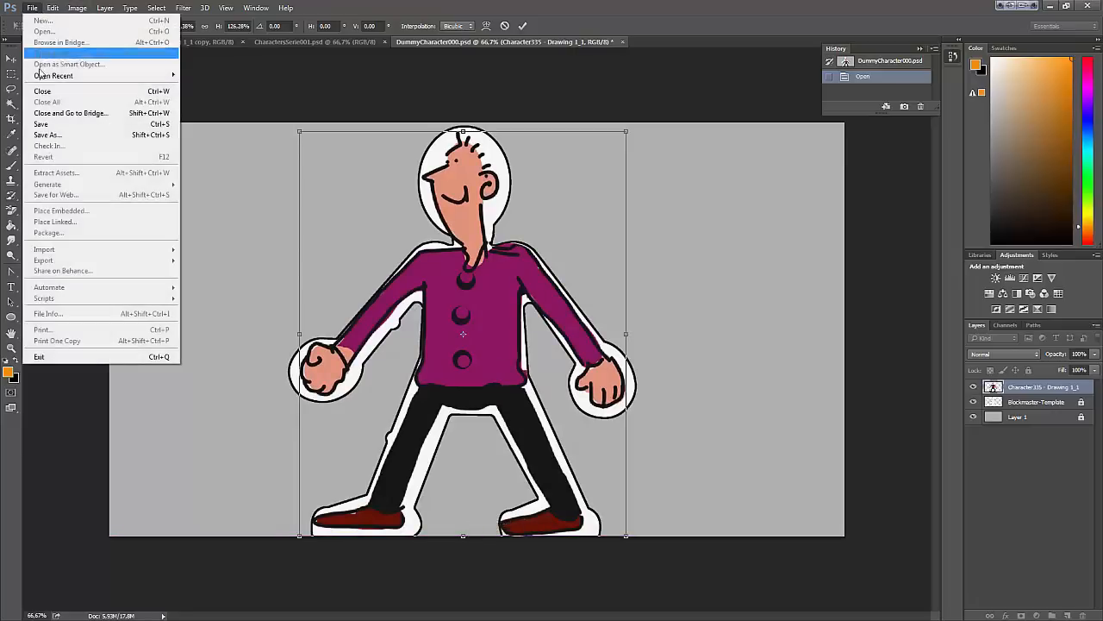
click(55, 128)
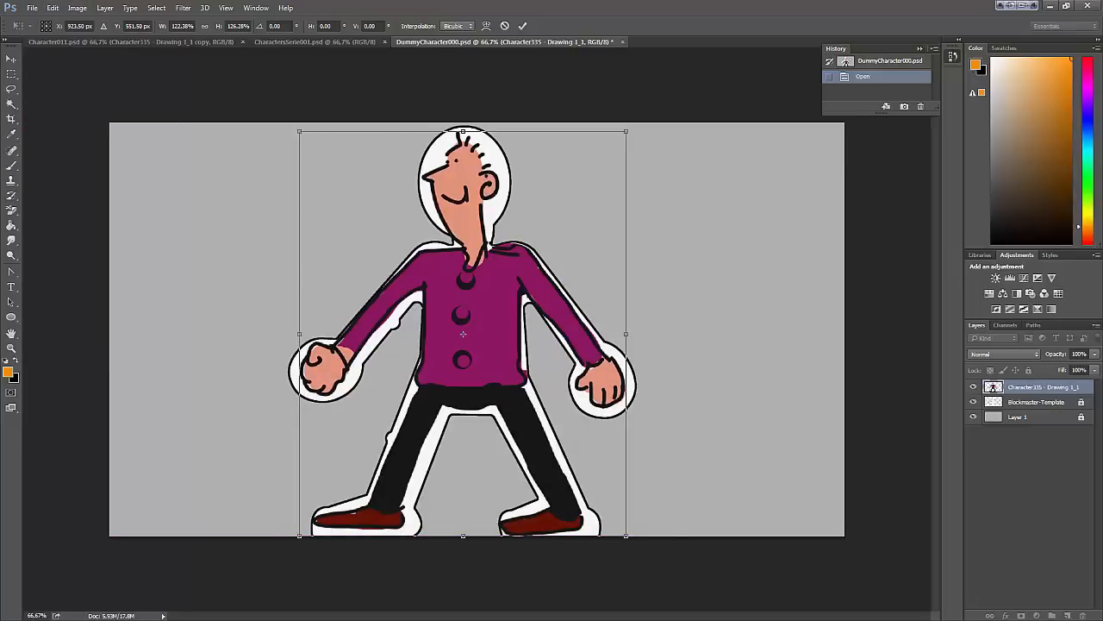
click(179, 215)
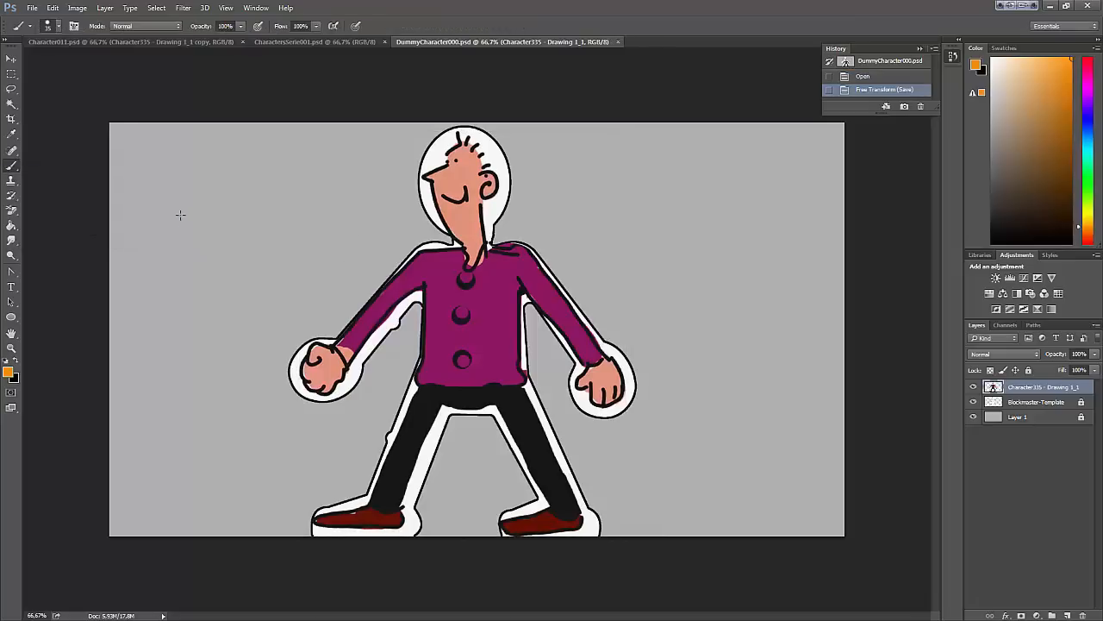
click(31, 9)
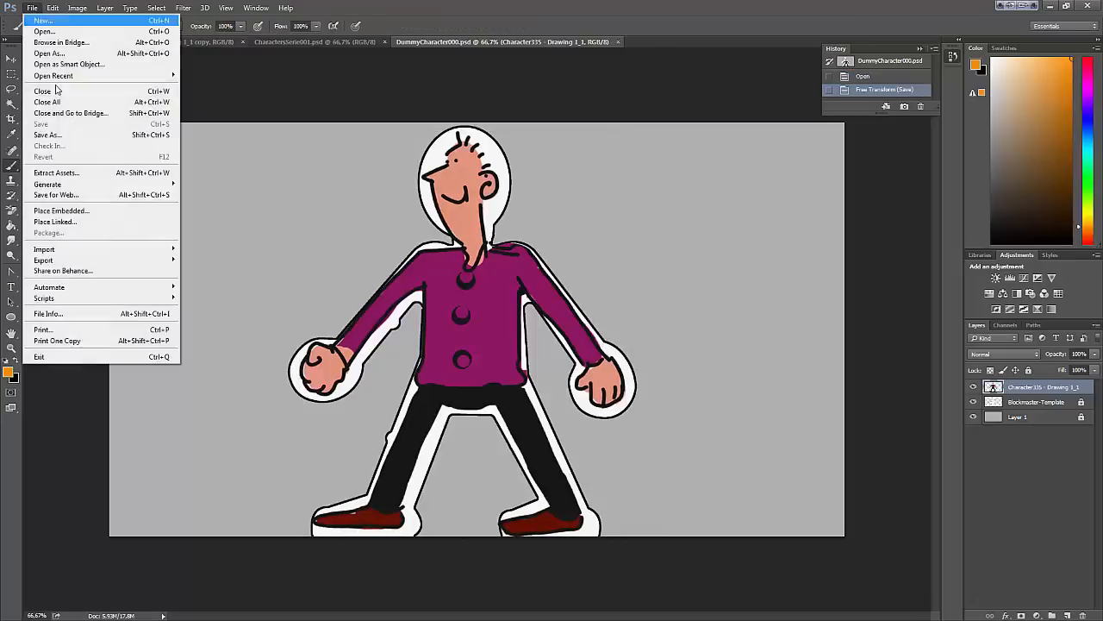
click(61, 138)
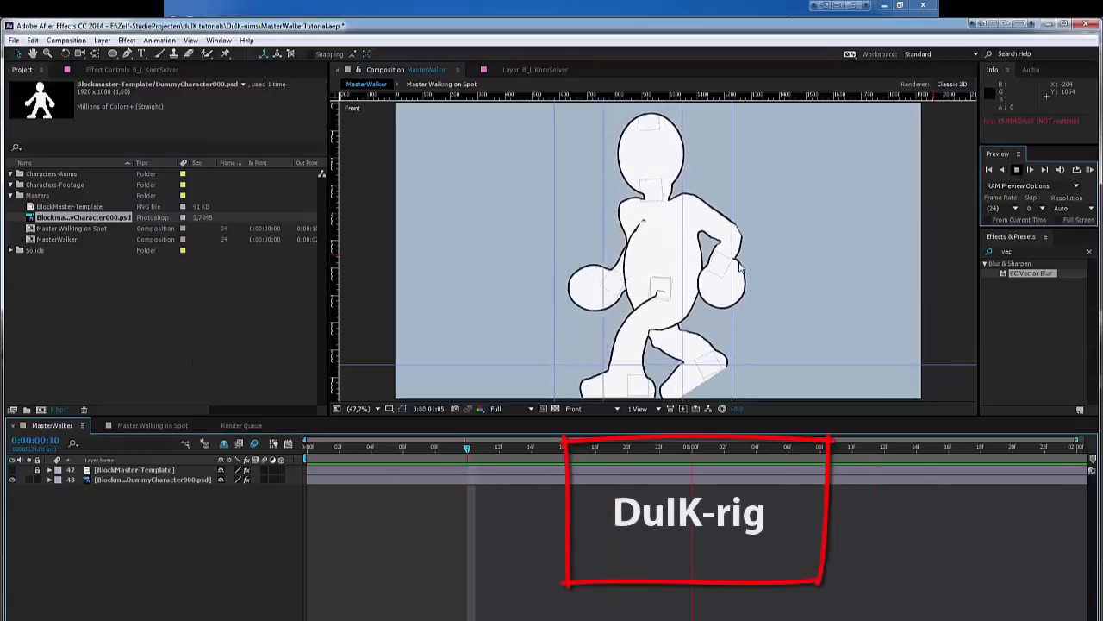
- Switch to After Effects and replace the Blockmaster-Template/DummyCharacter000.psd footage with the file Character011.psd
right_click(62, 221)
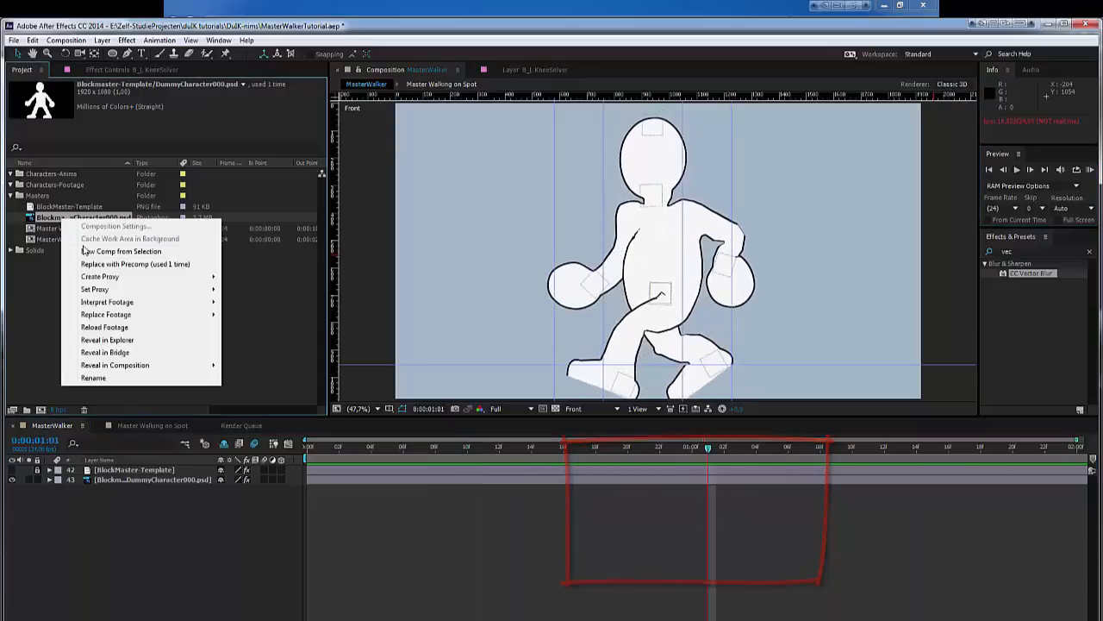
mouse_move(170, 316)
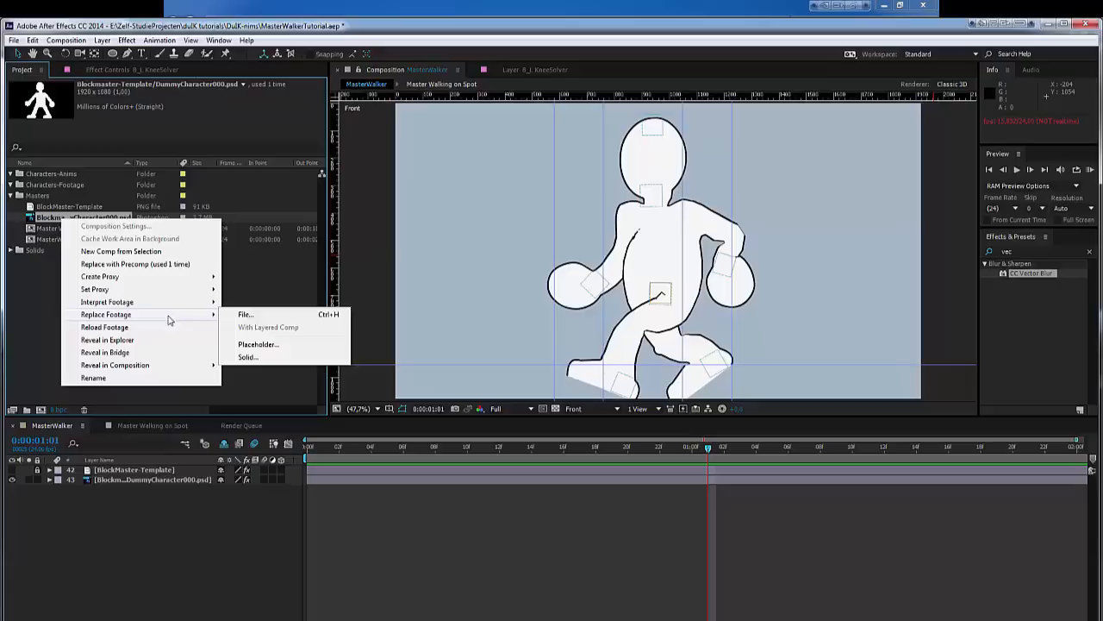
click(248, 315)
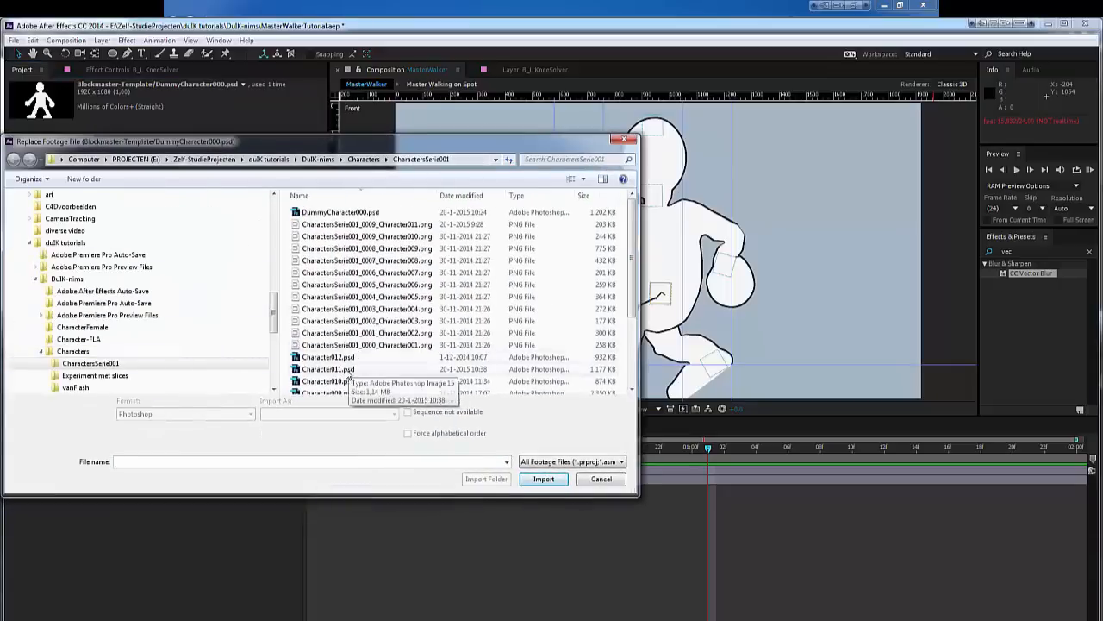
click(347, 370)
click(543, 478)
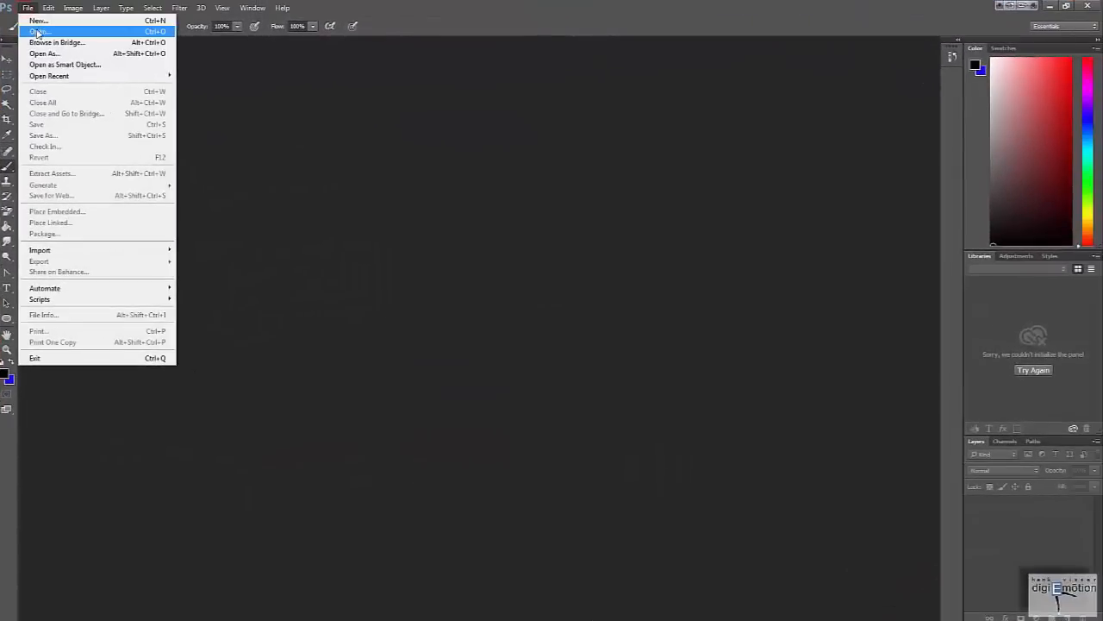
- Switch to Photoshop and create a new document using the 1270 px X 720 px preset
click(38, 21)
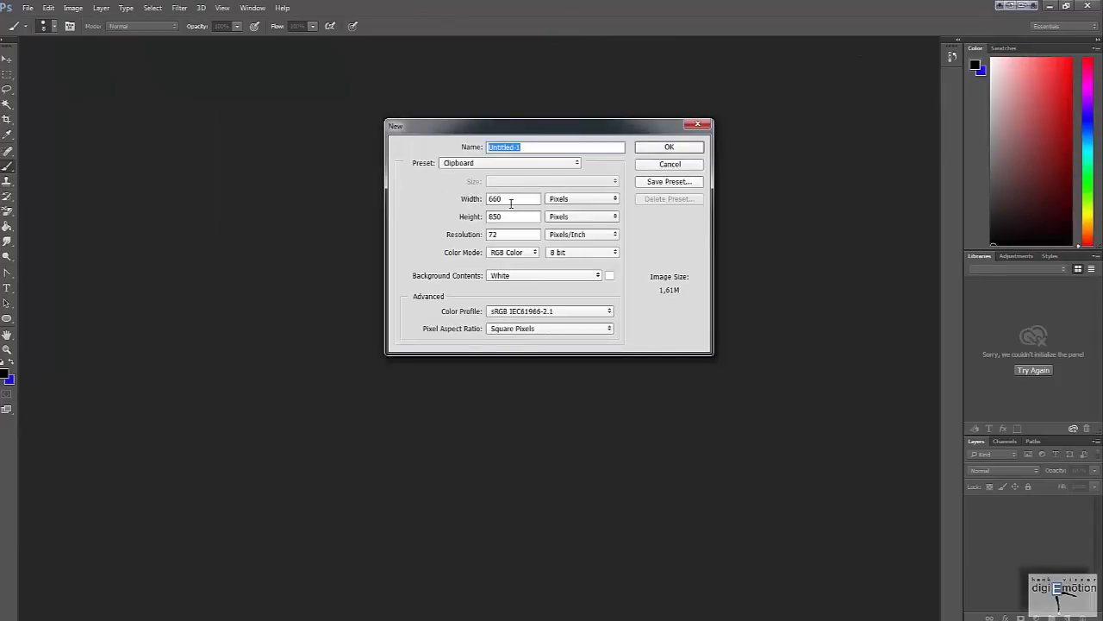
click(575, 164)
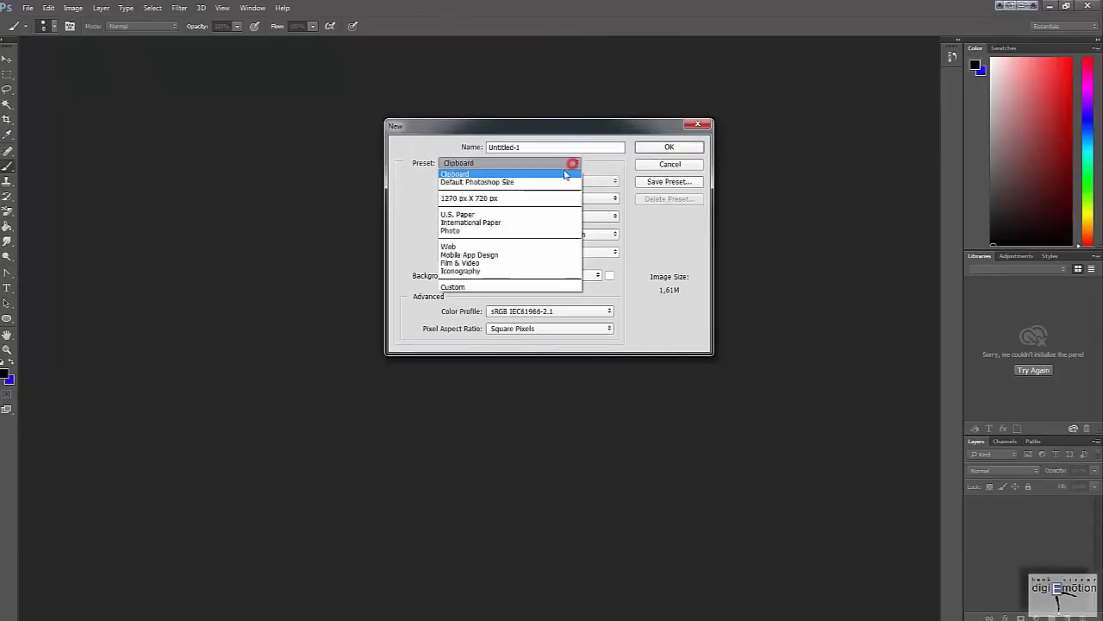
click(494, 199)
click(666, 148)
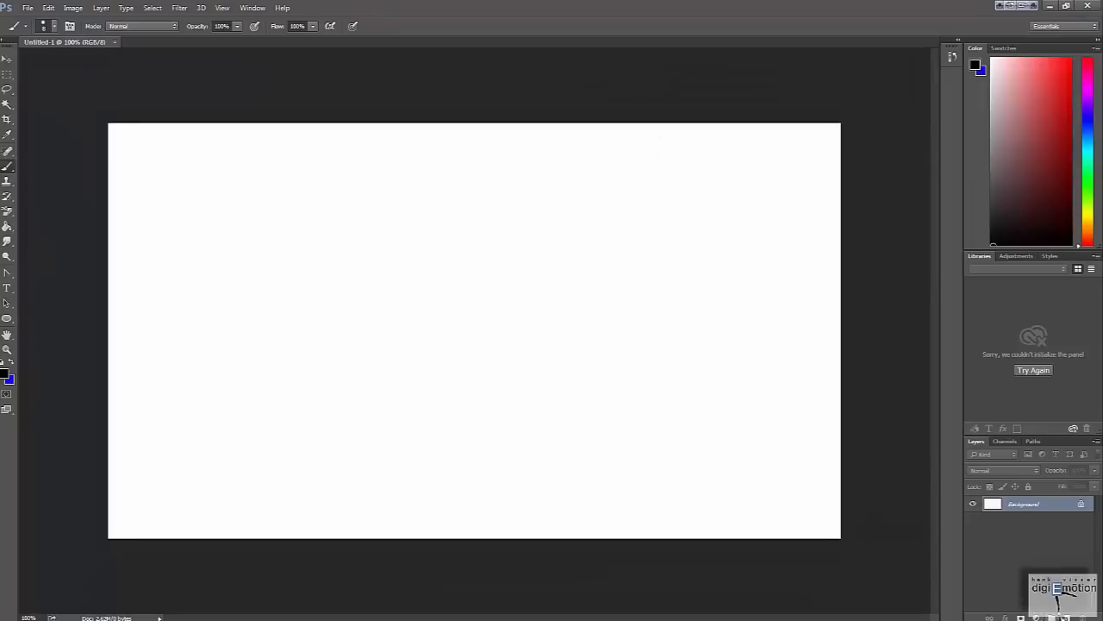
- Add a new layer and sketch the cartoon character's head, neck, collar and first arm with the black brush
click(1069, 617)
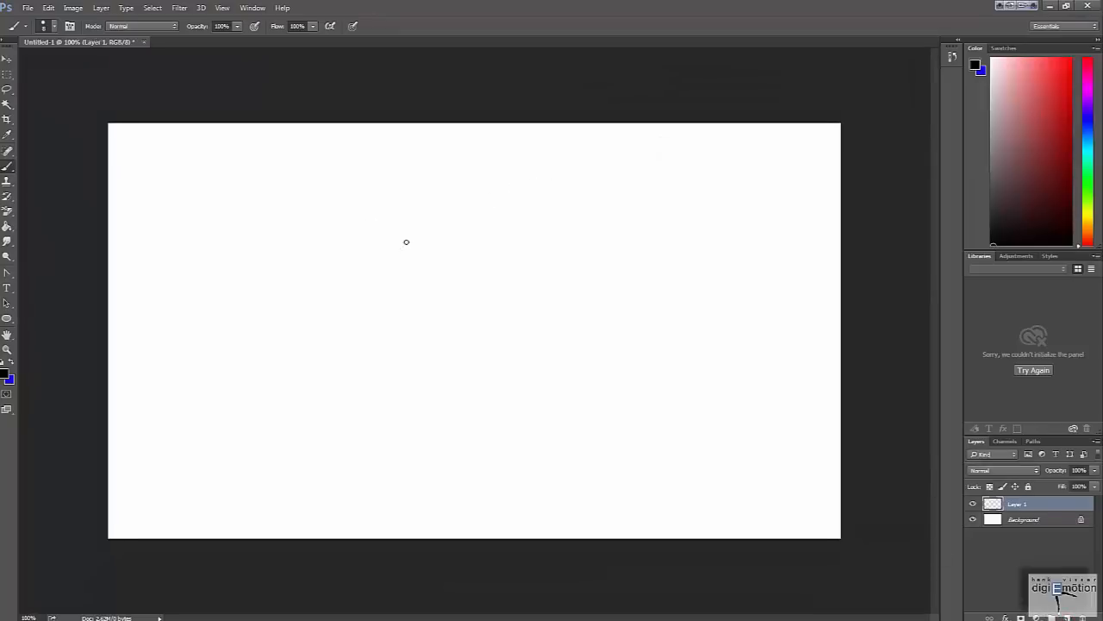
mouse_move(416, 207)
mouse_down()
mouse_move(399, 216)
mouse_move(436, 218)
mouse_move(423, 197)
mouse_up()
drag(447, 193, 449, 206)
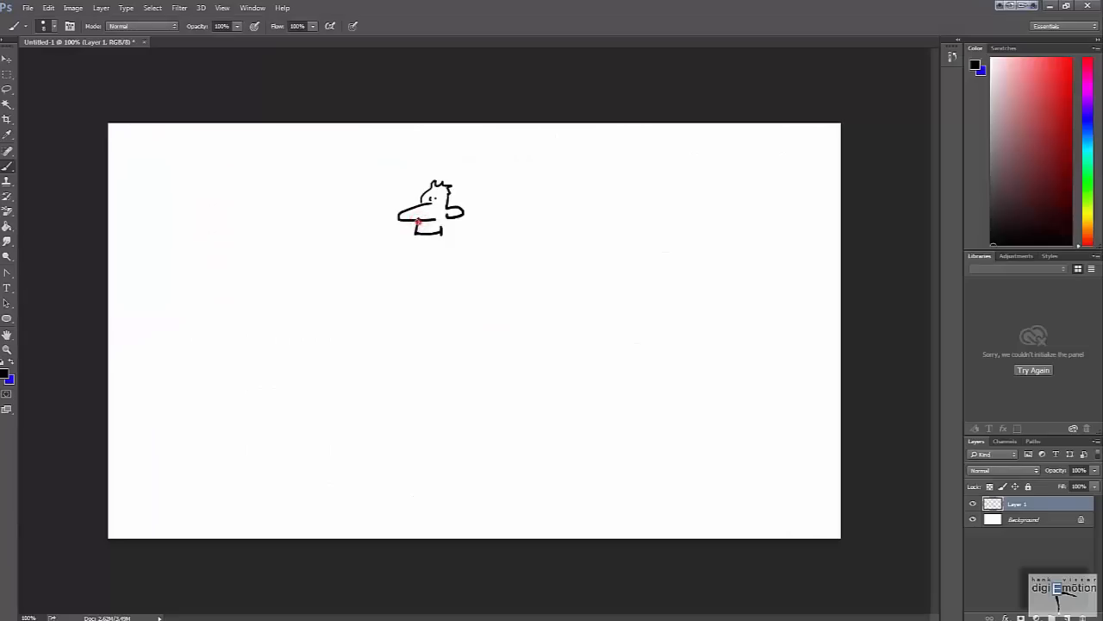
drag(414, 235, 425, 267)
drag(448, 217, 457, 259)
click(426, 270)
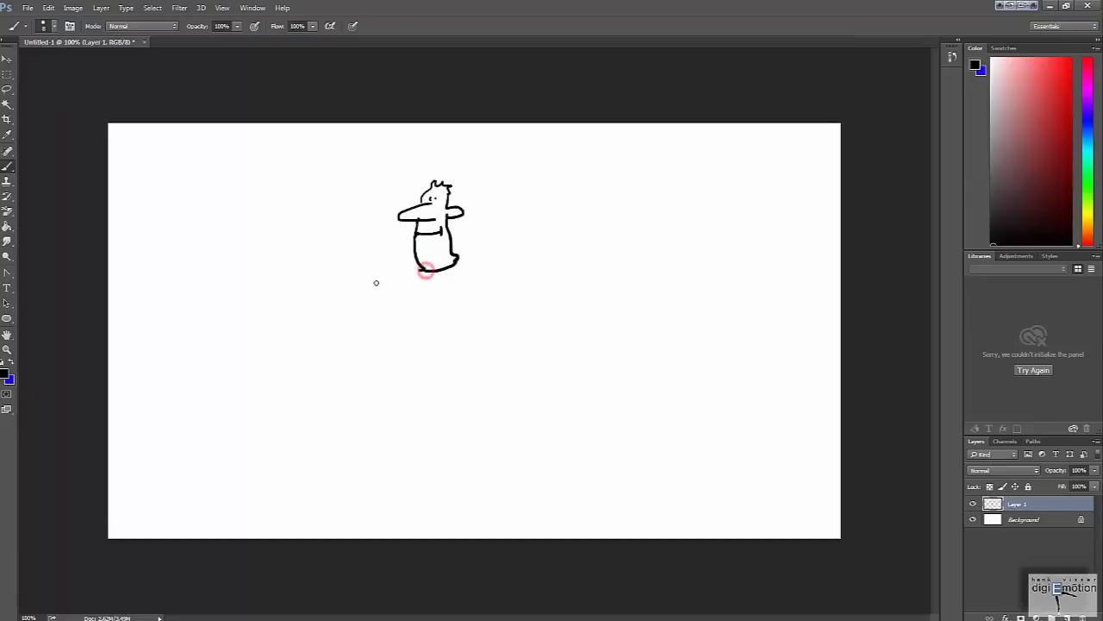
drag(460, 258, 515, 285)
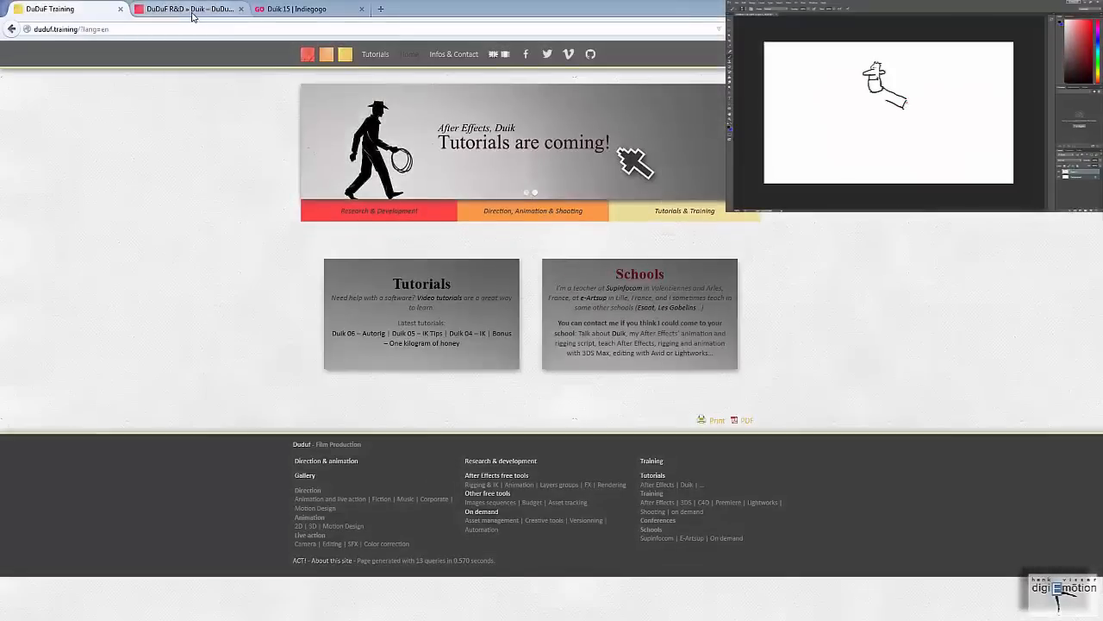
- Switch to the browser and view the DuDuF R&D page about Duik
click(193, 11)
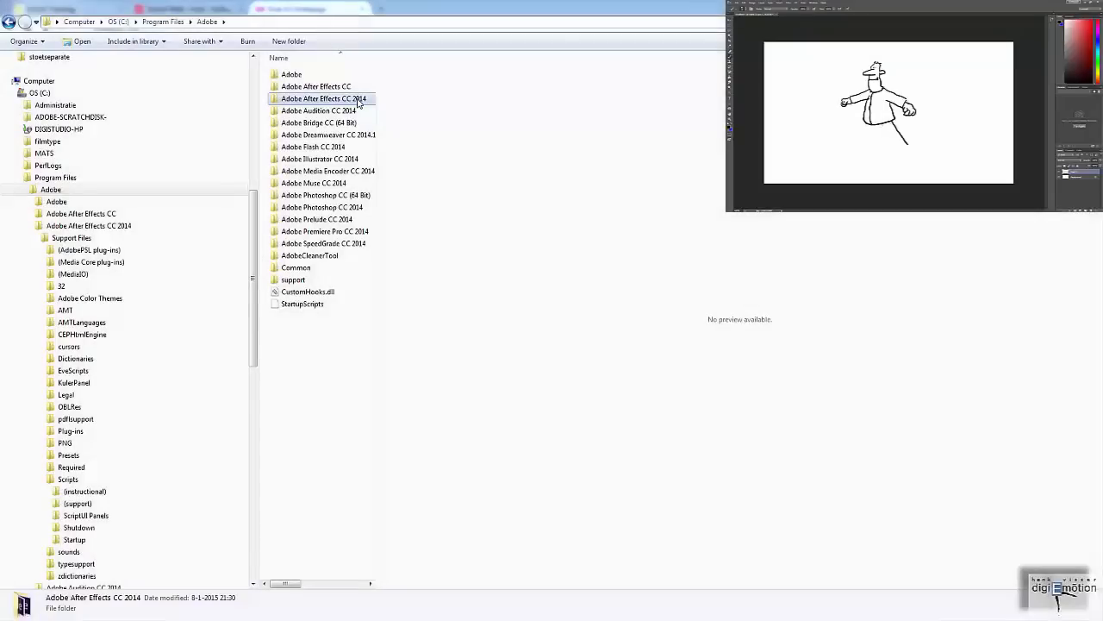
- Switch to File Explorer and open the folder Adobe After Effects CC 2014 > Support Files > Scripts > ScriptUI Panels
click(362, 99)
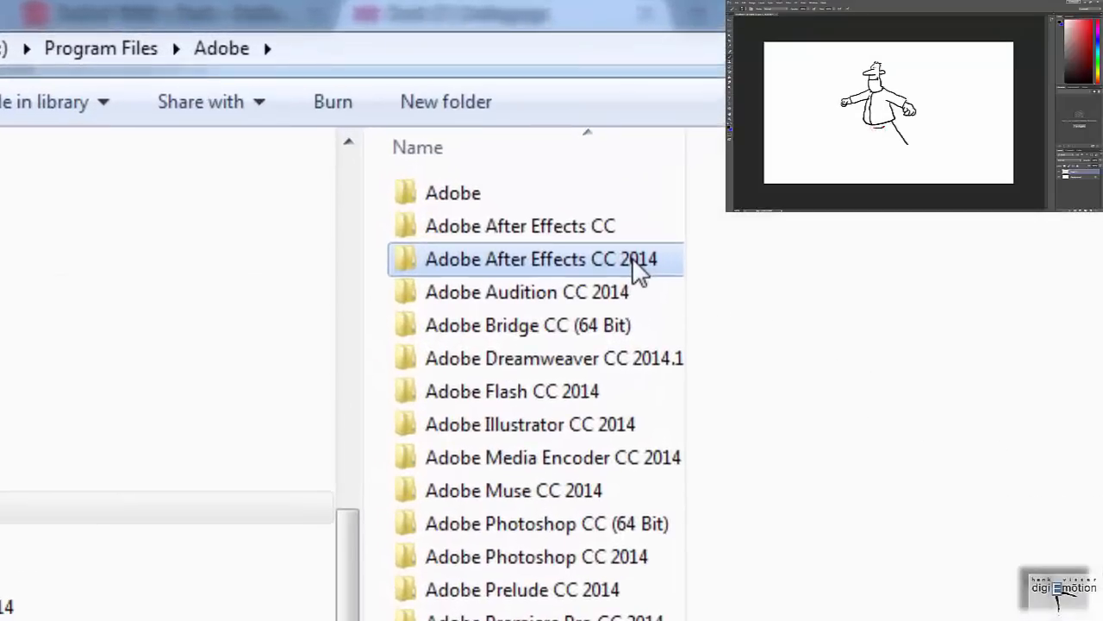
double_click(638, 266)
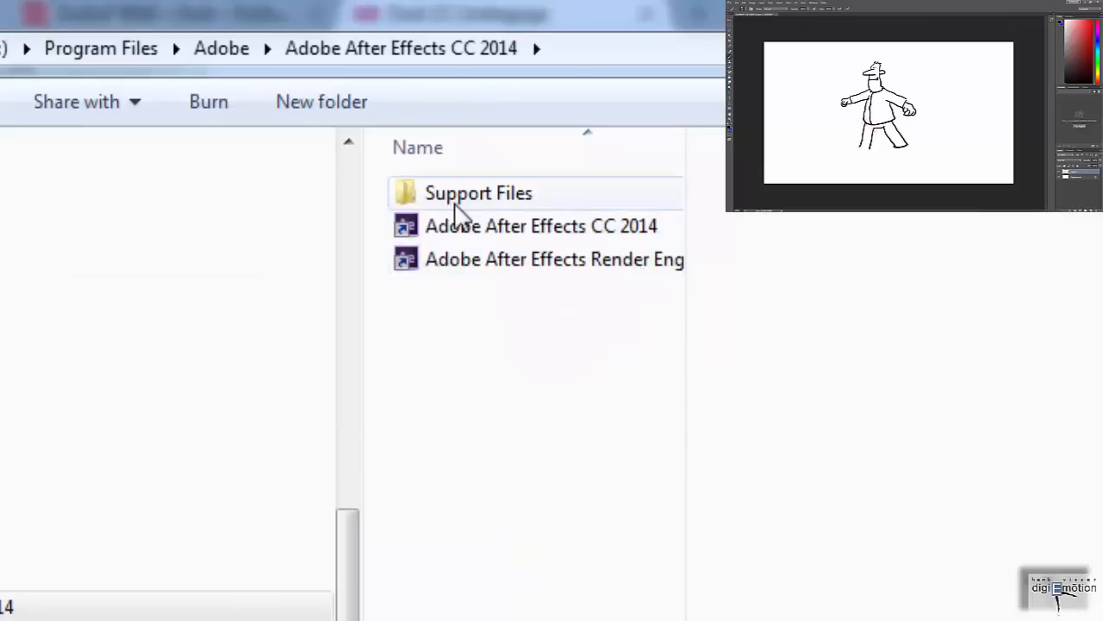
click(455, 207)
double_click(457, 207)
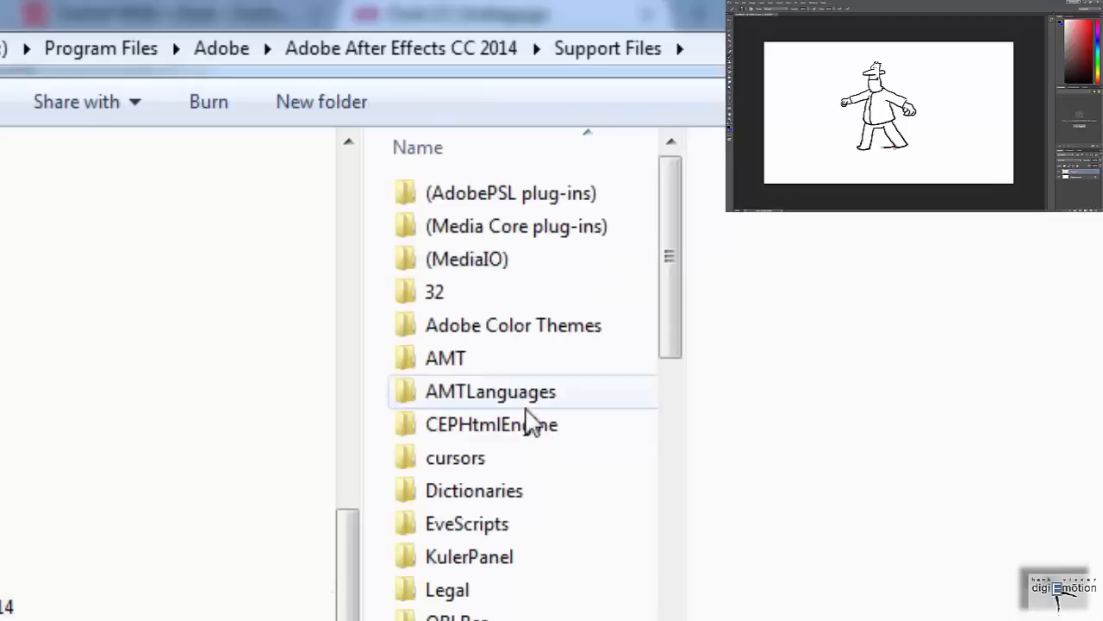
drag(669, 350, 670, 394)
click(484, 504)
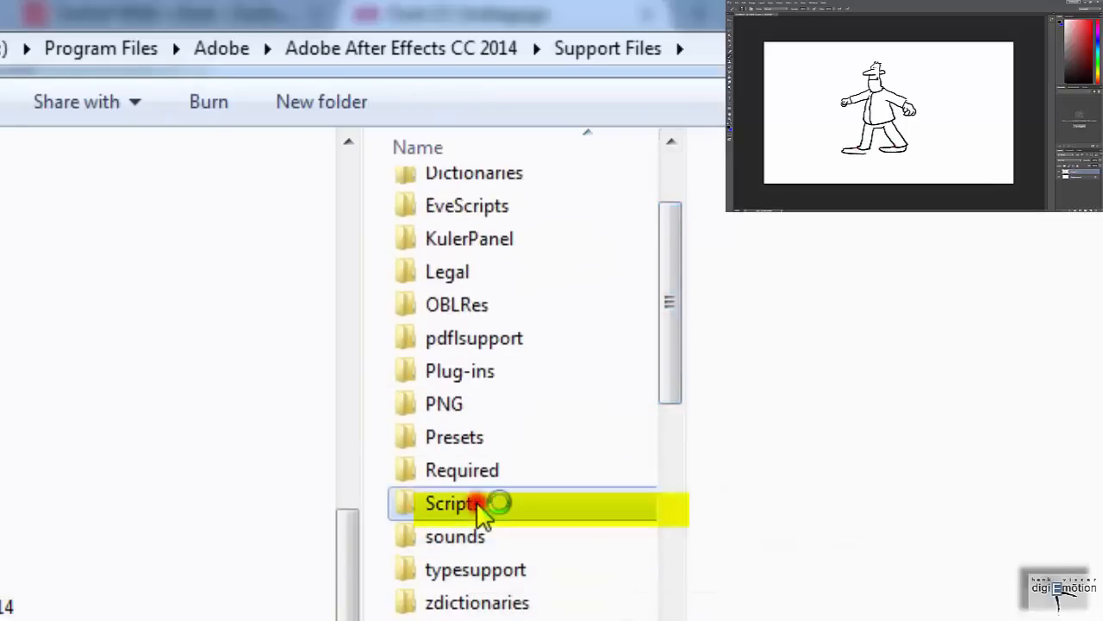
double_click(480, 507)
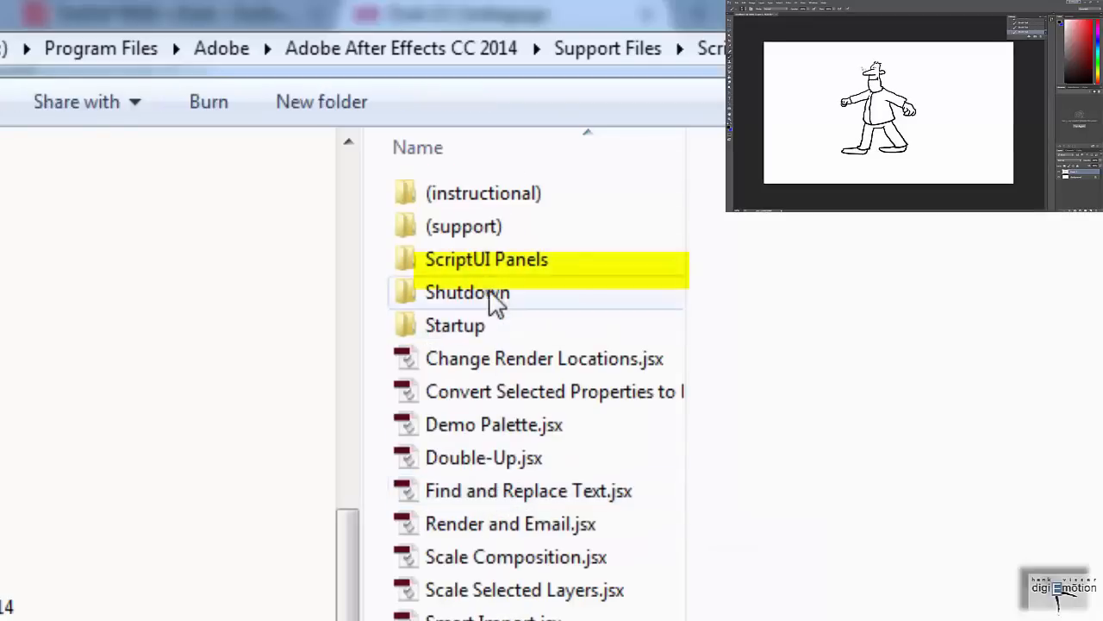
double_click(490, 274)
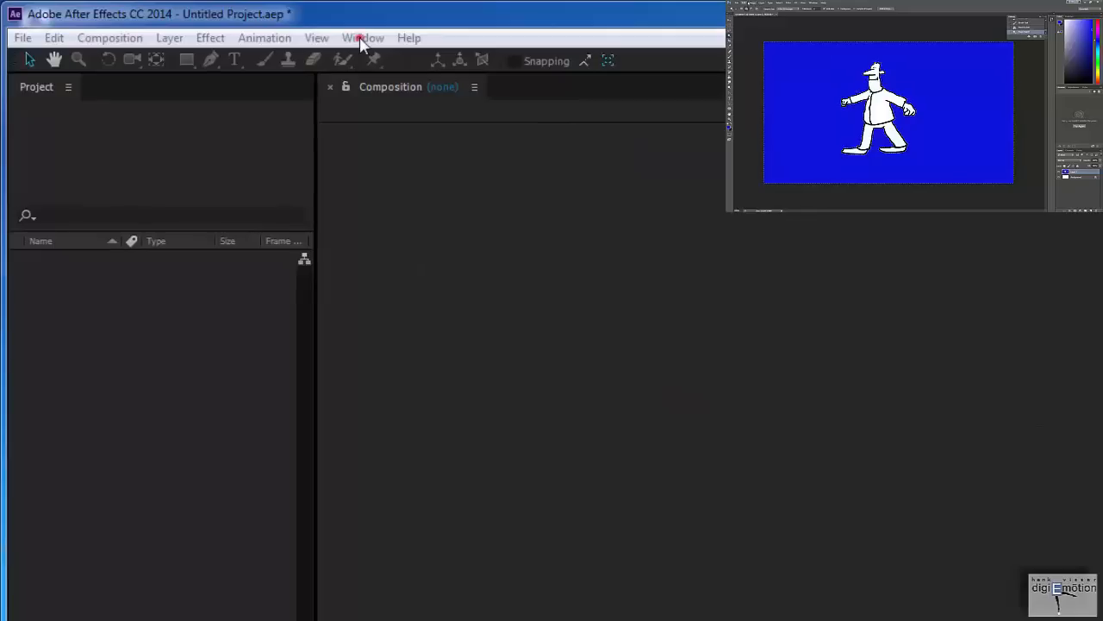
- Switch to After Effects, show the Duik.jsx script panel, shrink it, and move it to the lower part of the Project panel
click(362, 39)
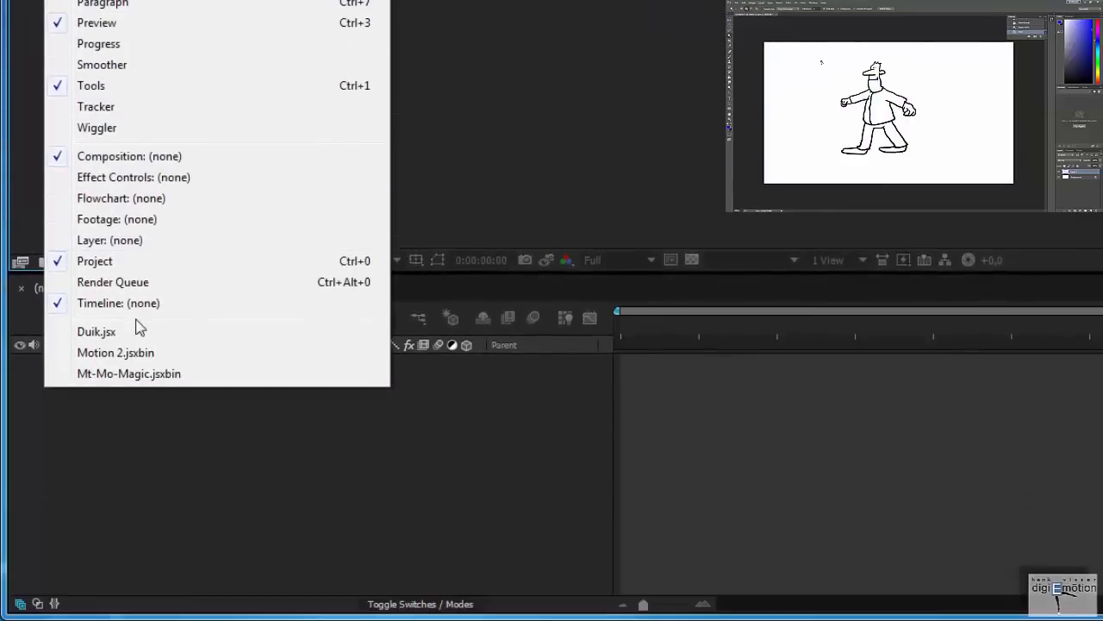
click(93, 334)
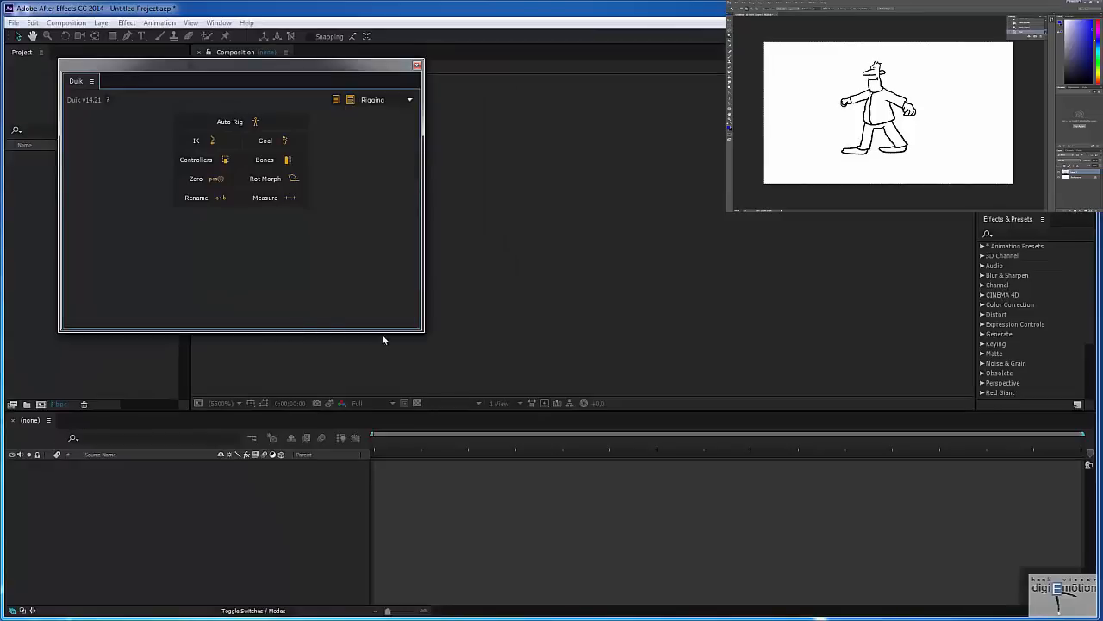
drag(423, 332, 235, 232)
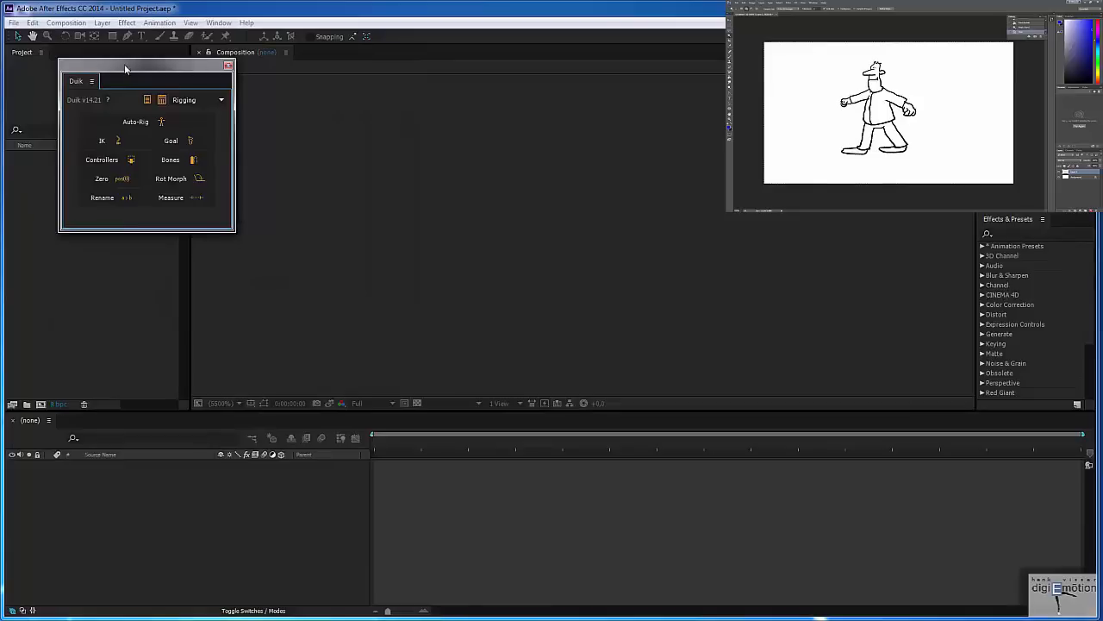
drag(125, 68, 49, 387)
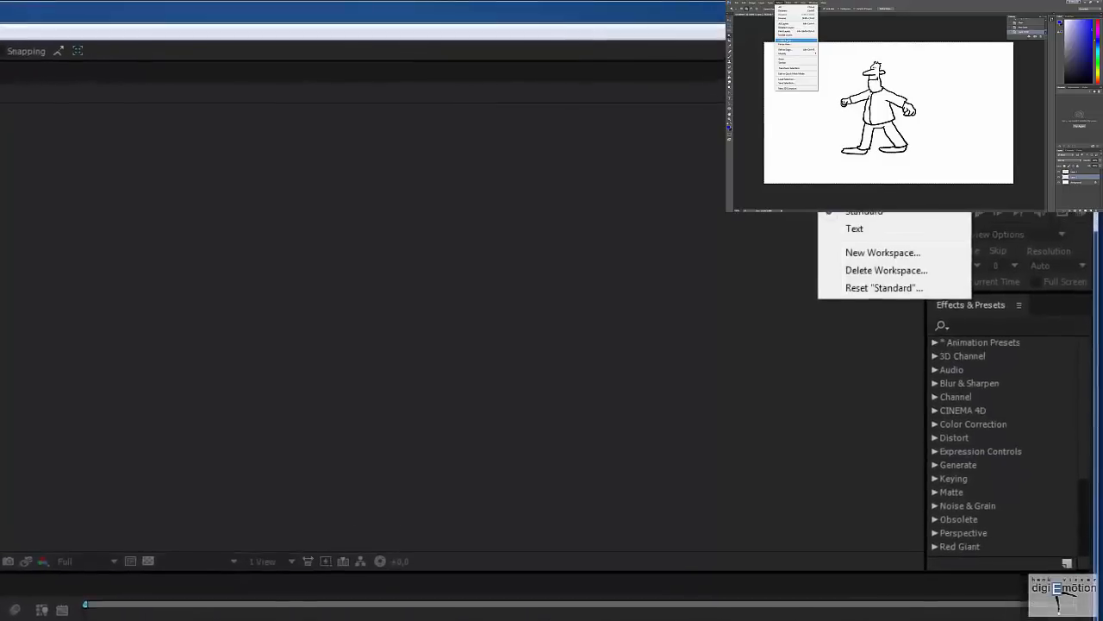
- Save the current panel layout as a new workspace named Duik Workspace
click(849, 301)
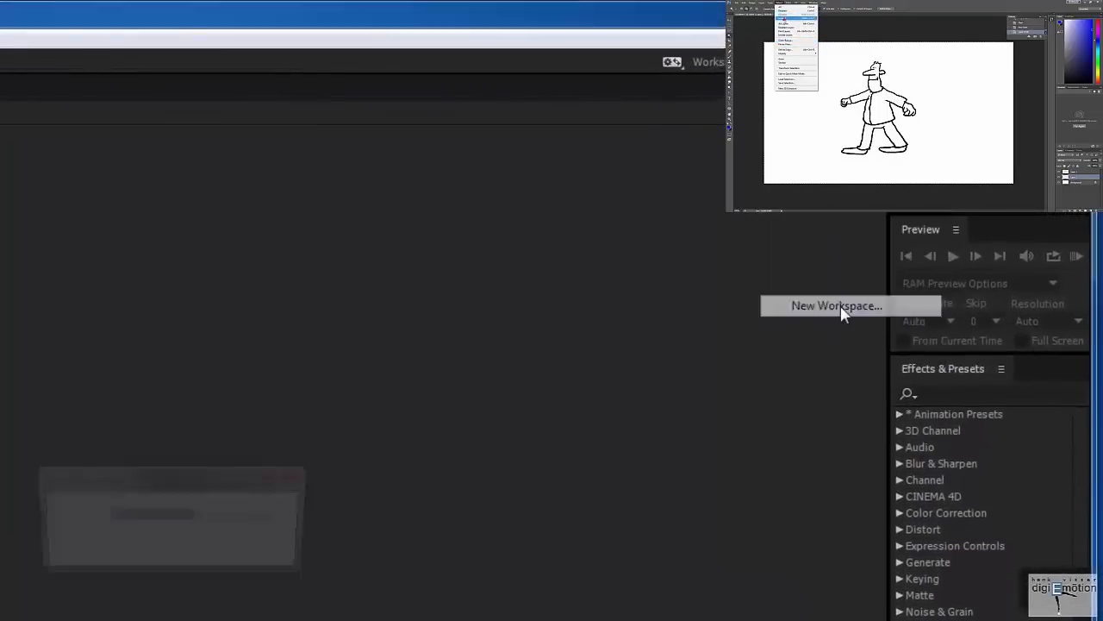
click(141, 515)
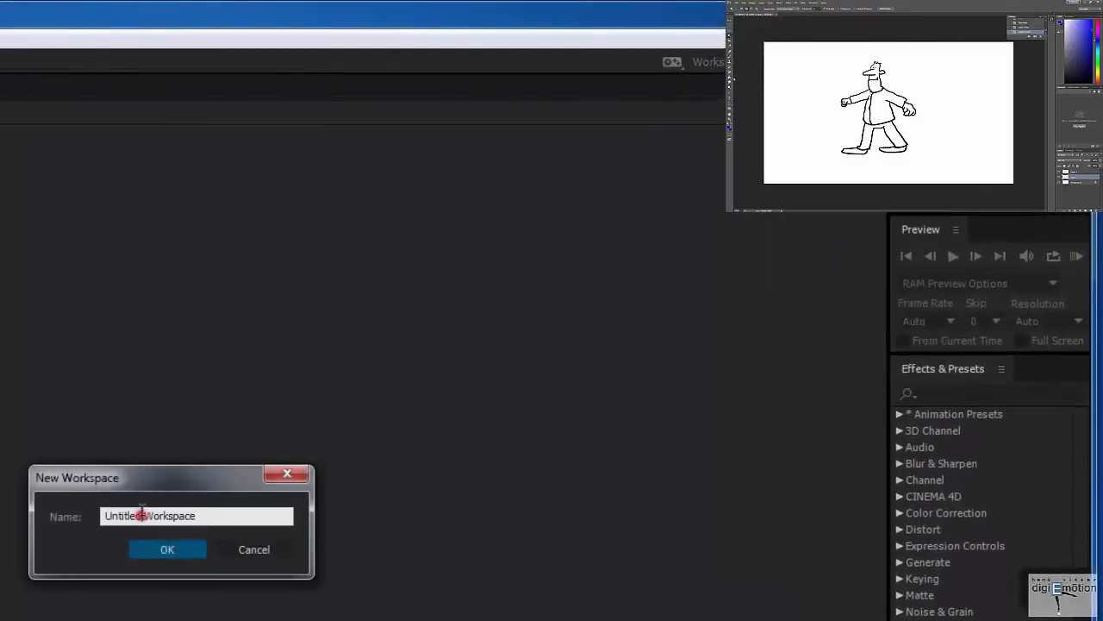
double_click(141, 516)
text(Duik)
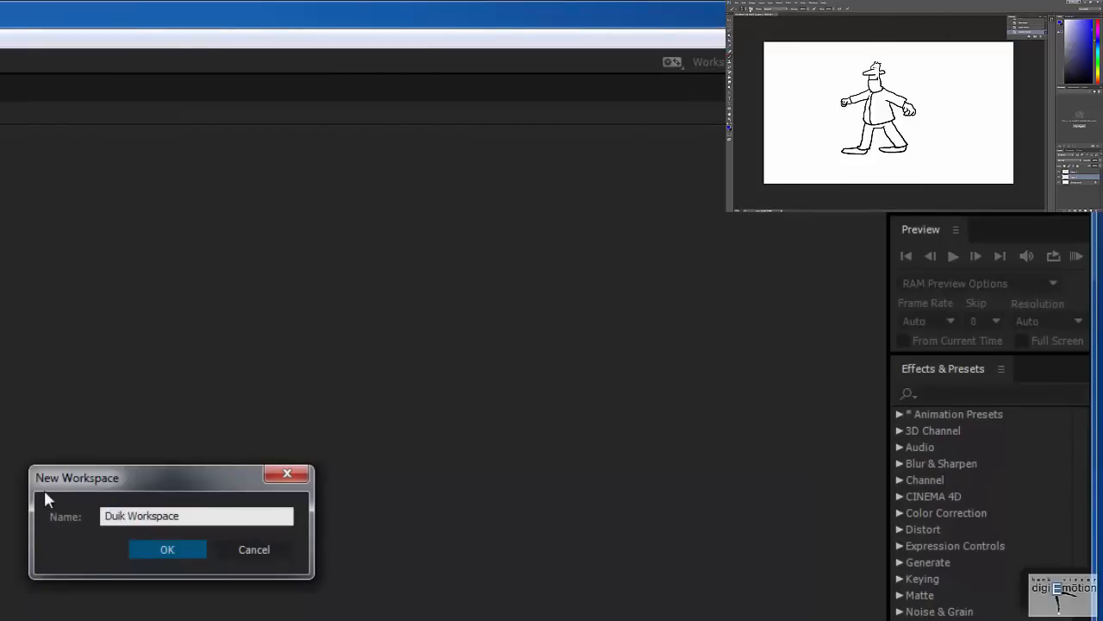
click(184, 550)
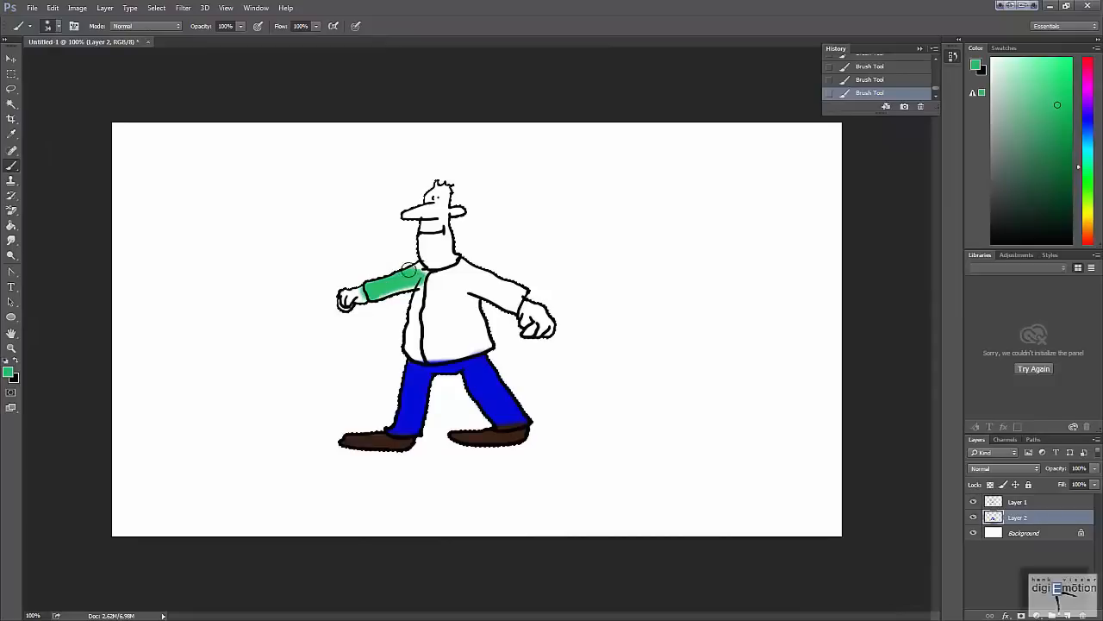
- Switch to Photoshop and, on Layer 2, paint the character's jacket green and the head and hands in skin tone #ffce8f
mouse_move(449, 278)
mouse_down()
mouse_move(414, 292)
mouse_move(471, 300)
mouse_move(400, 324)
mouse_move(475, 322)
mouse_move(424, 341)
mouse_move(499, 342)
mouse_move(484, 275)
mouse_move(504, 277)
mouse_move(497, 312)
mouse_up()
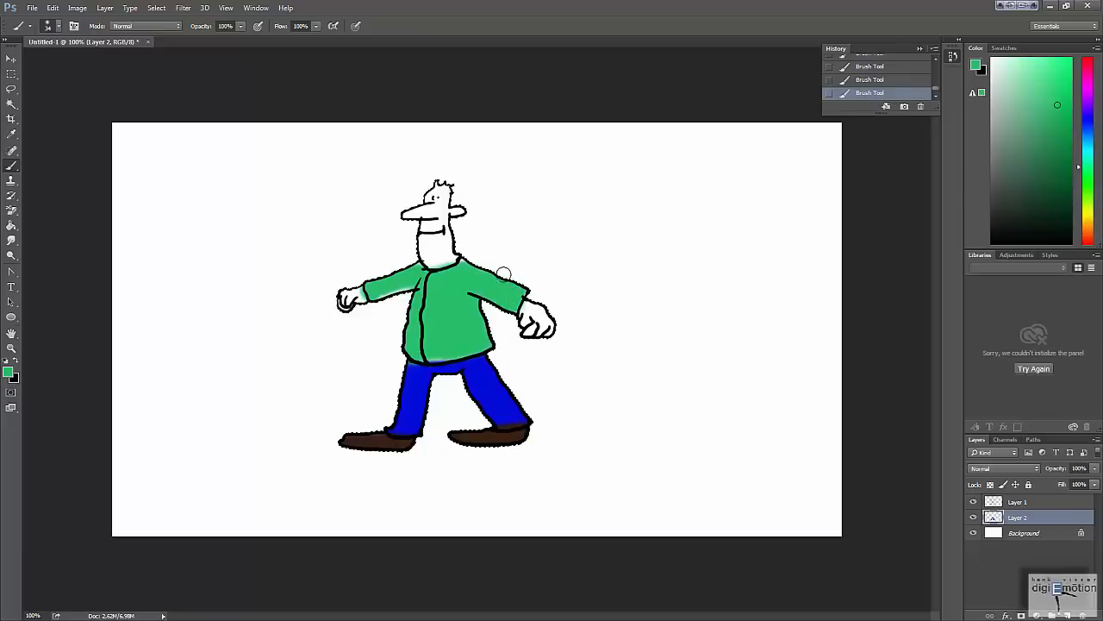
click(8, 373)
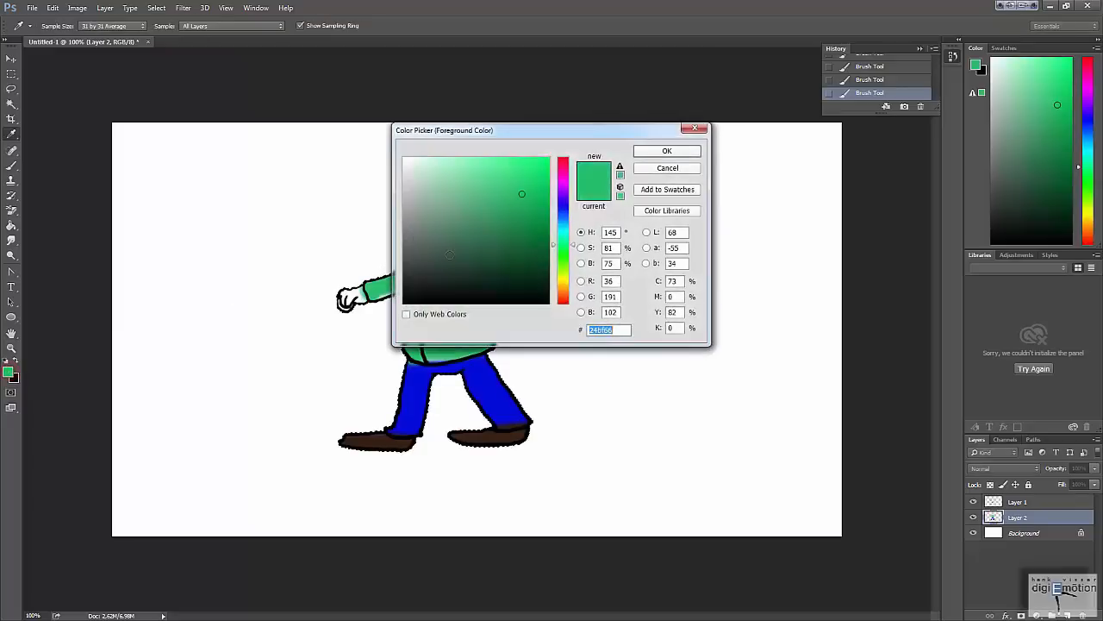
drag(564, 283, 565, 284)
mouse_move(526, 195)
mouse_down()
mouse_move(509, 180)
mouse_move(448, 174)
mouse_up()
drag(571, 289, 573, 295)
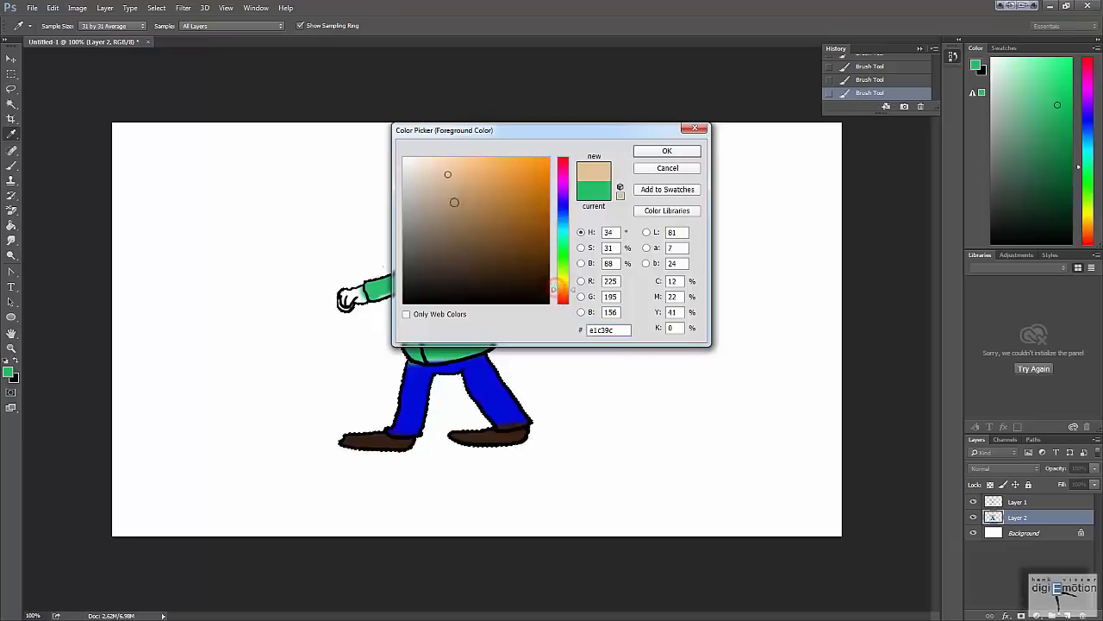
click(667, 151)
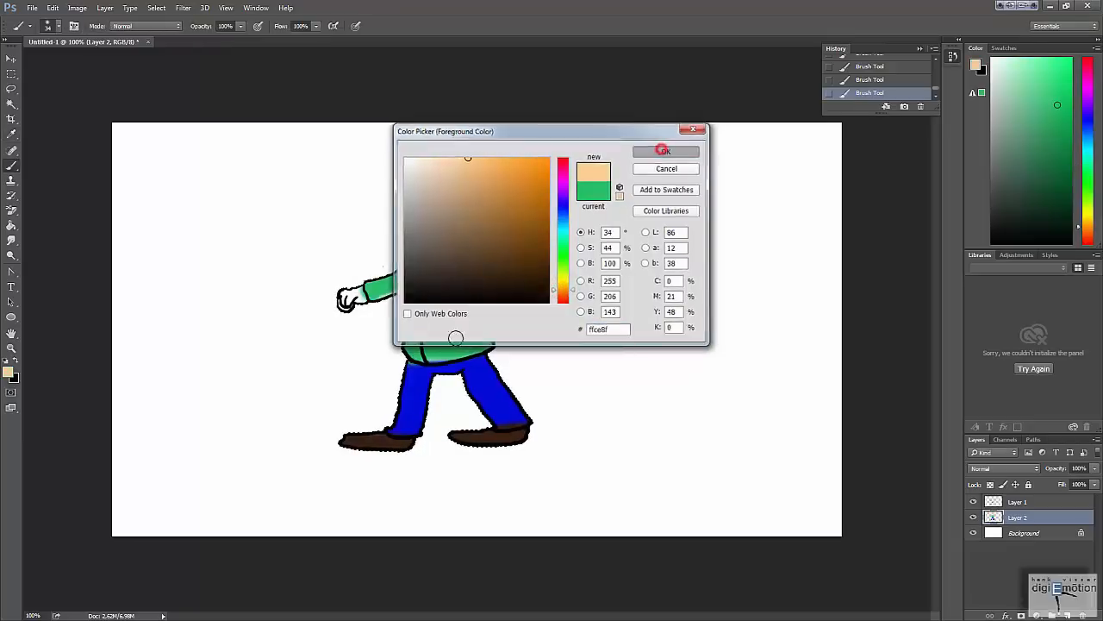
mouse_move(441, 214)
mouse_down()
mouse_move(405, 209)
mouse_move(441, 209)
mouse_move(407, 229)
mouse_move(466, 223)
mouse_move(413, 244)
mouse_move(461, 255)
mouse_up()
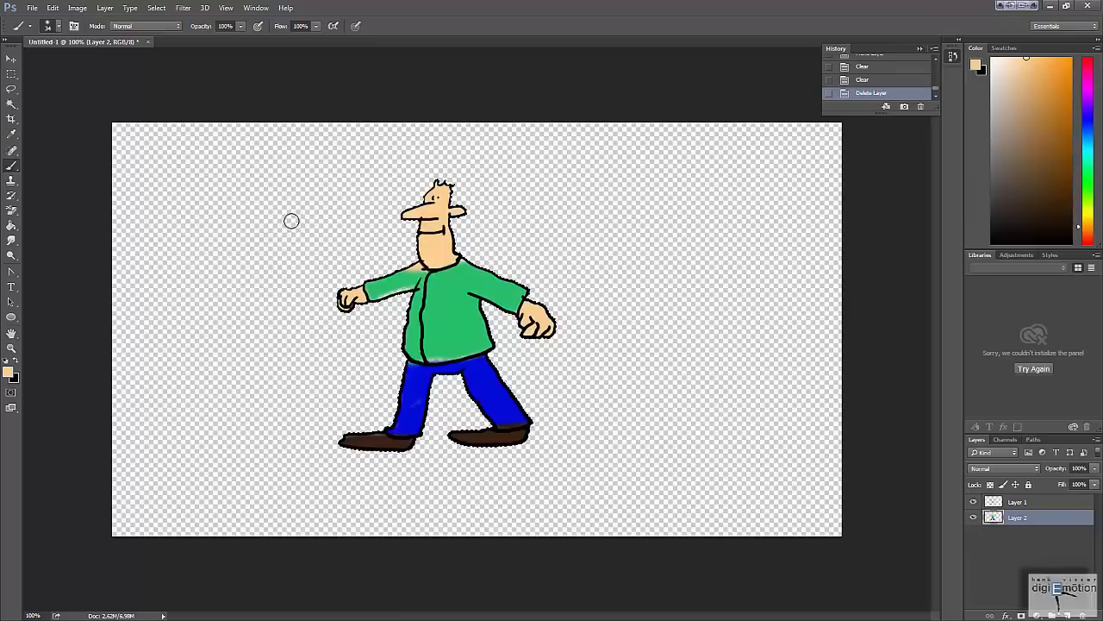
- Save the coloured character drawing with its transparent background as Dude.png
click(32, 8)
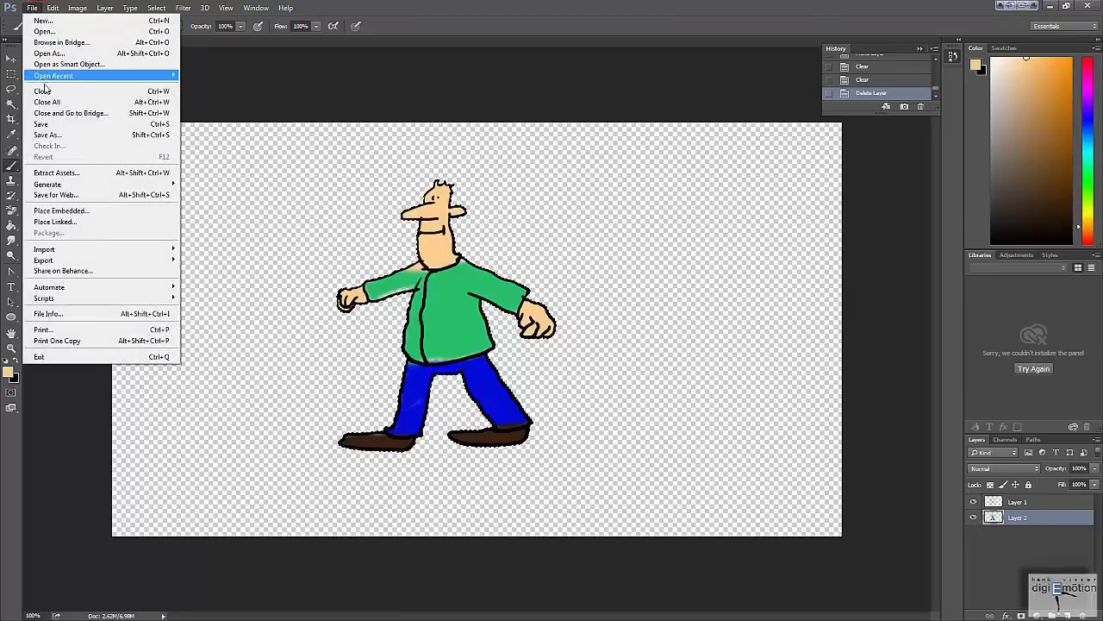
click(53, 124)
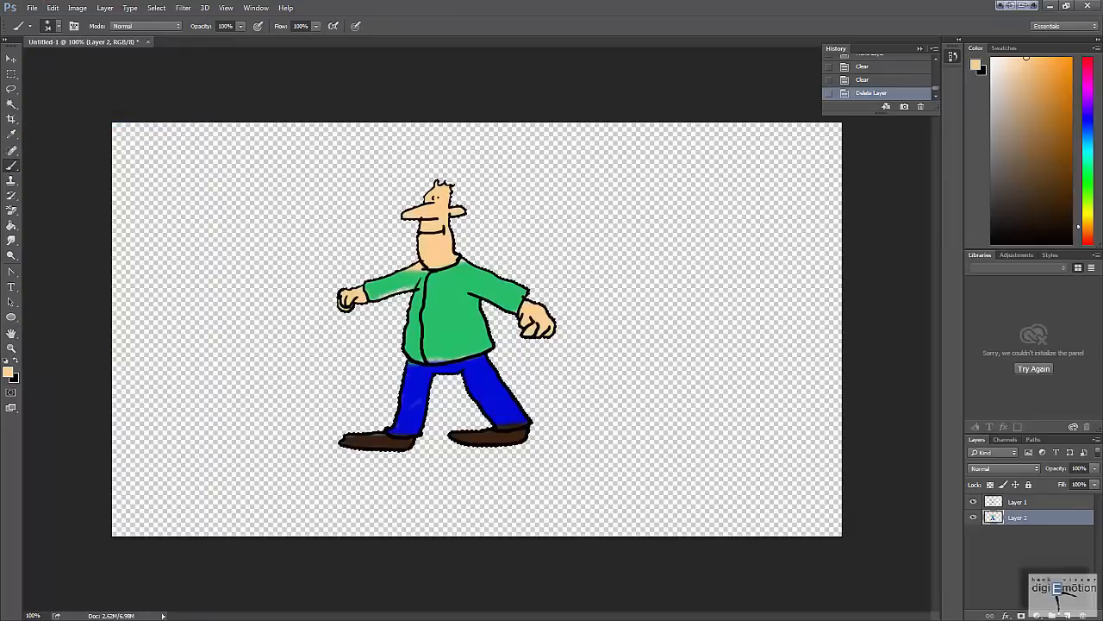
click(684, 187)
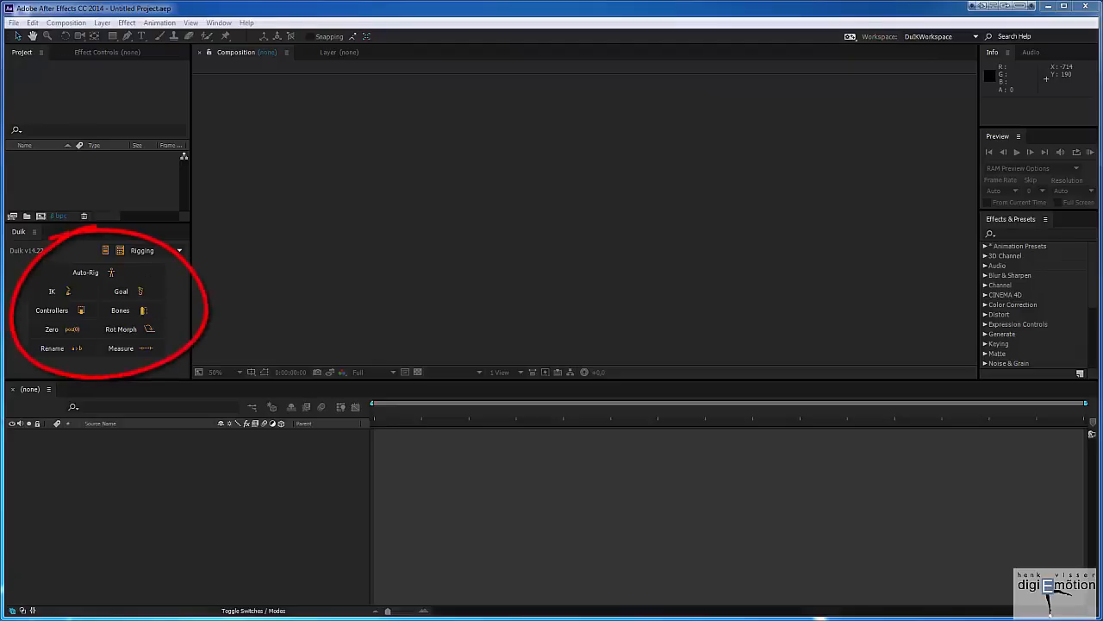
- Switch to After Effects, import Dude.png from MyDuikTUT > New folder as footage, and create a new composition from it
double_click(120, 186)
drag(119, 189, 311, 140)
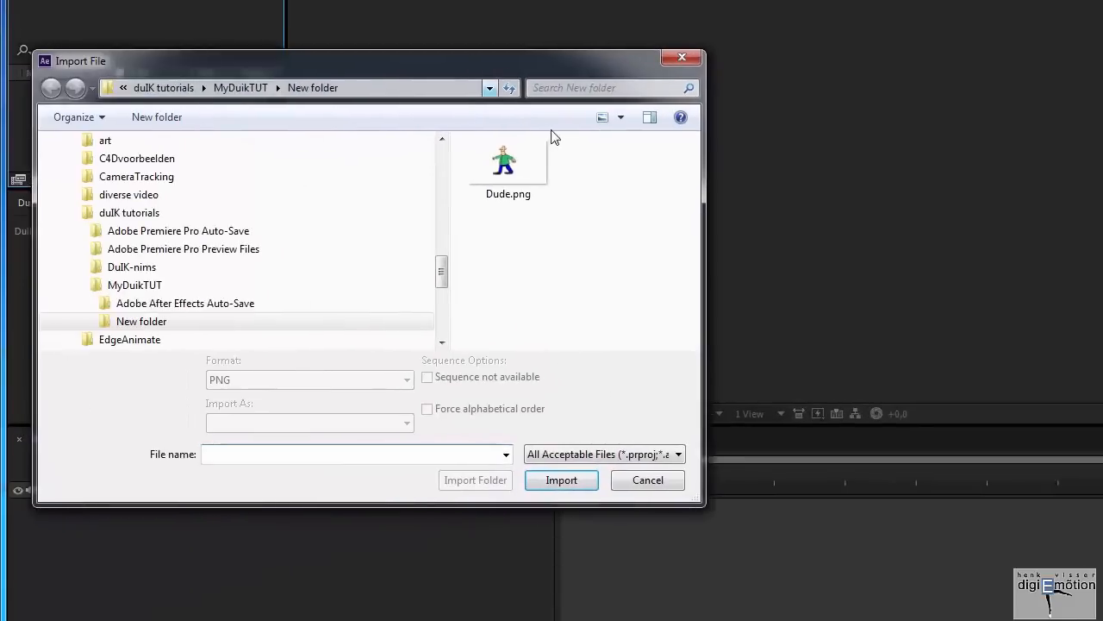
click(508, 164)
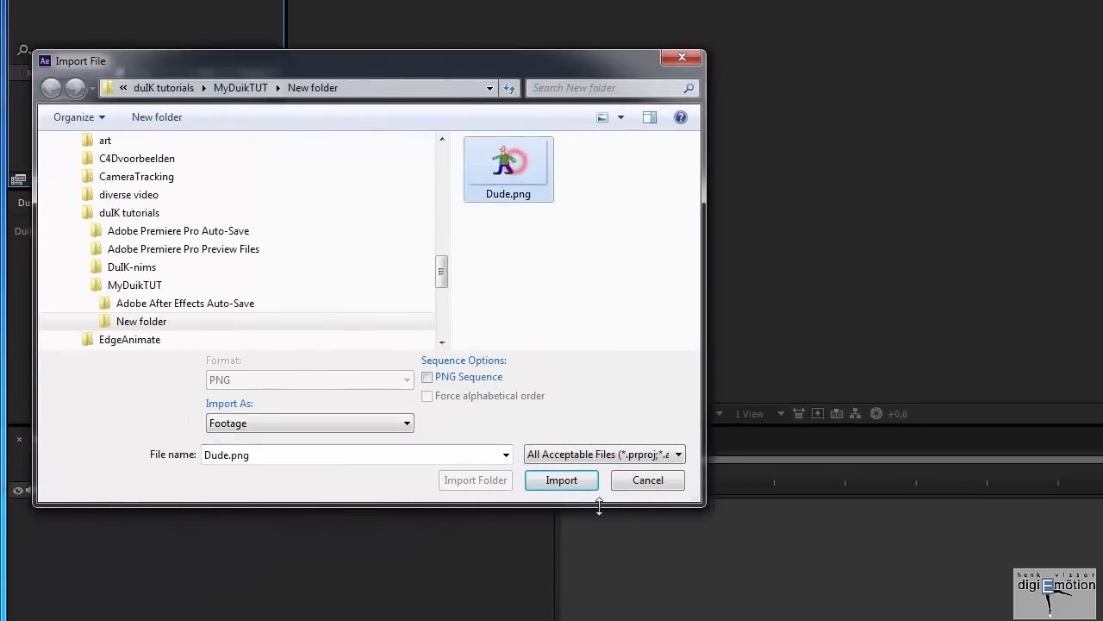
click(562, 479)
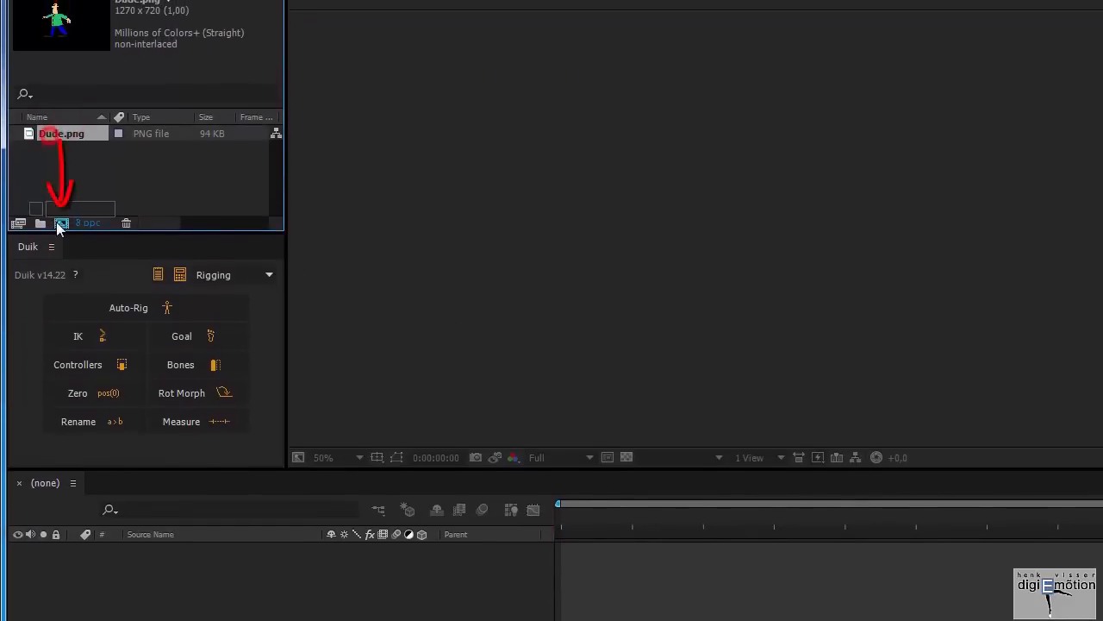
drag(58, 226, 61, 224)
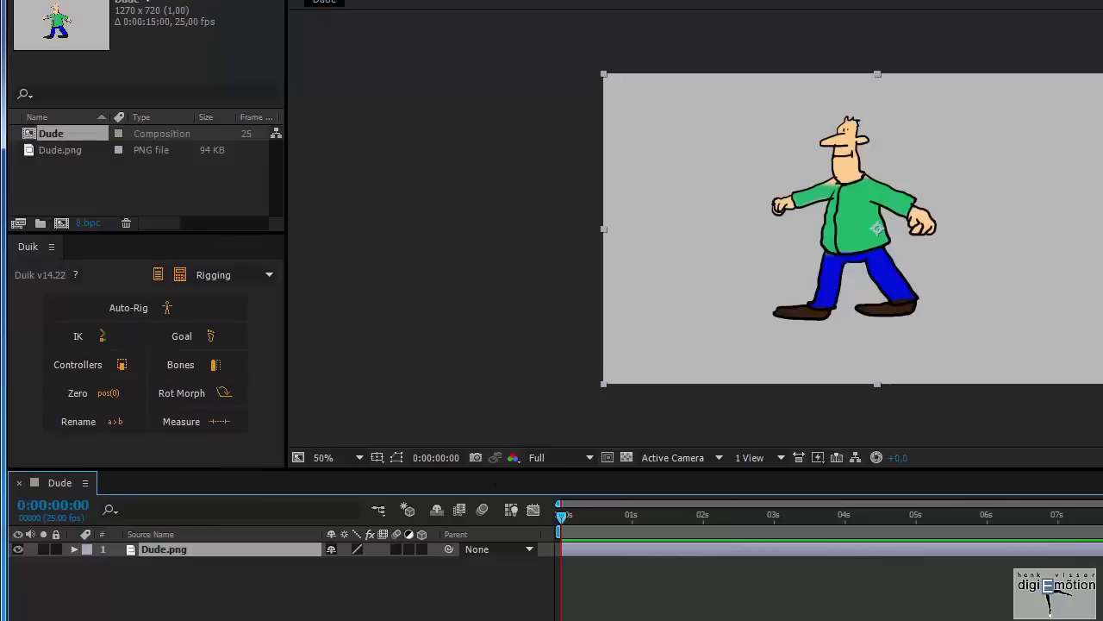
- Scale the Dude.png layer to 150% and move it to about position 739, 396 so the character fills the frame
key(s)
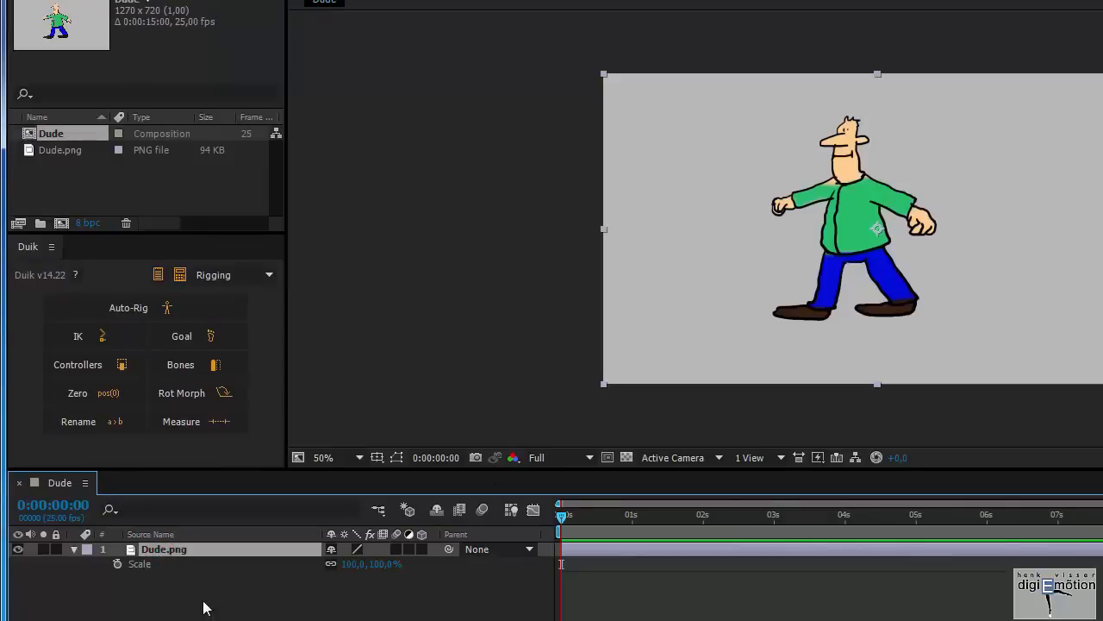
click(379, 565)
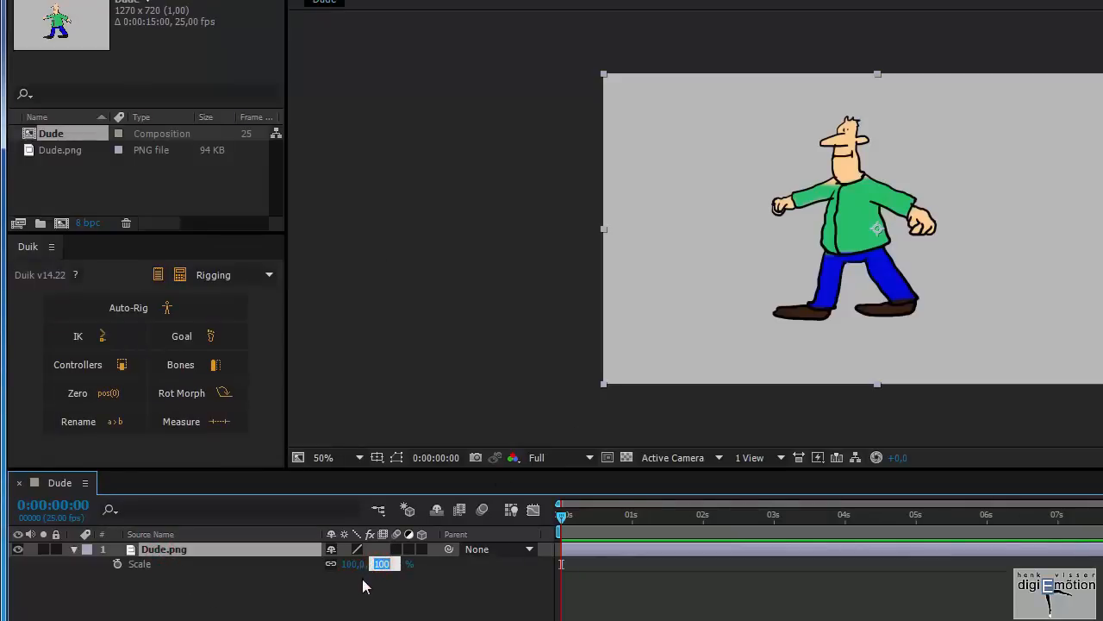
text(150)
click(532, 331)
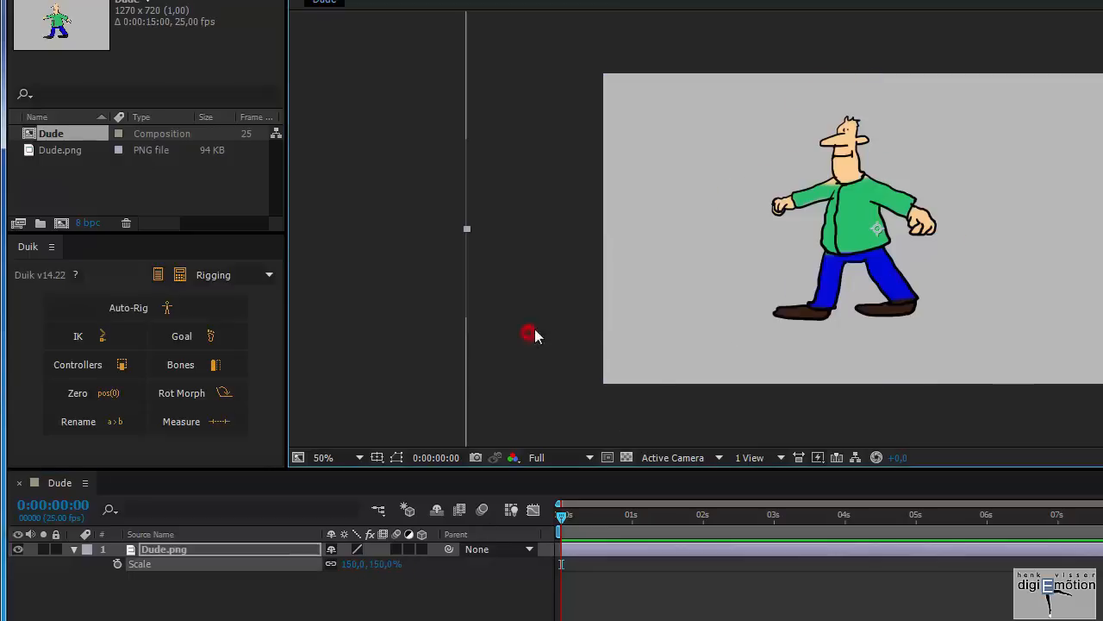
drag(828, 300, 873, 316)
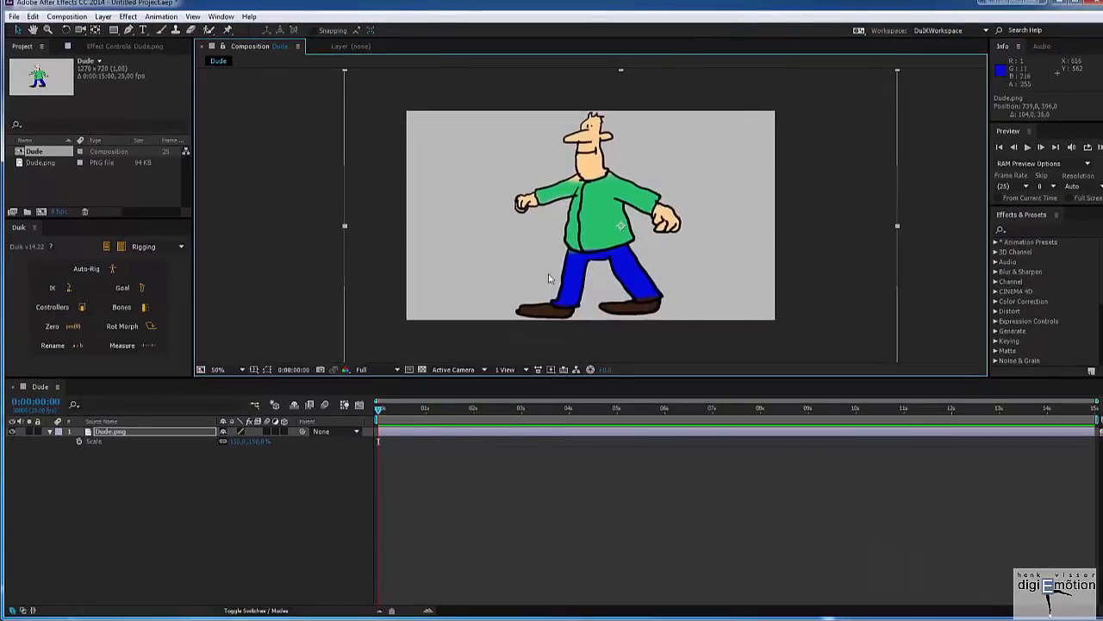
click(284, 290)
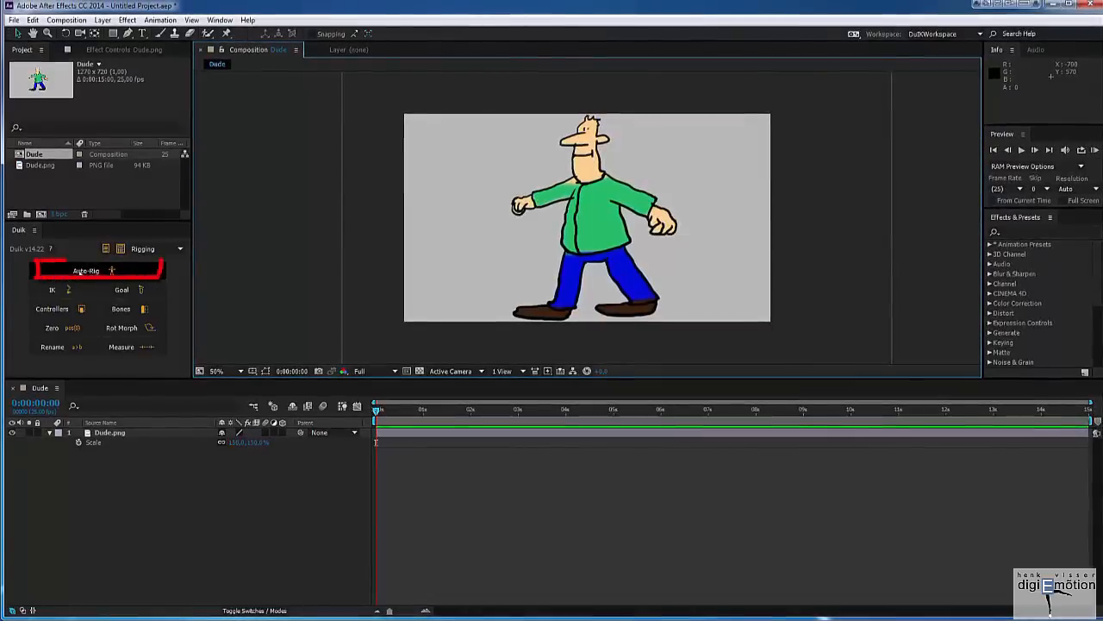
- Open Duik's Auto-Rig window and place it beside the character as a reference for the body parts
click(85, 271)
drag(522, 170, 137, 111)
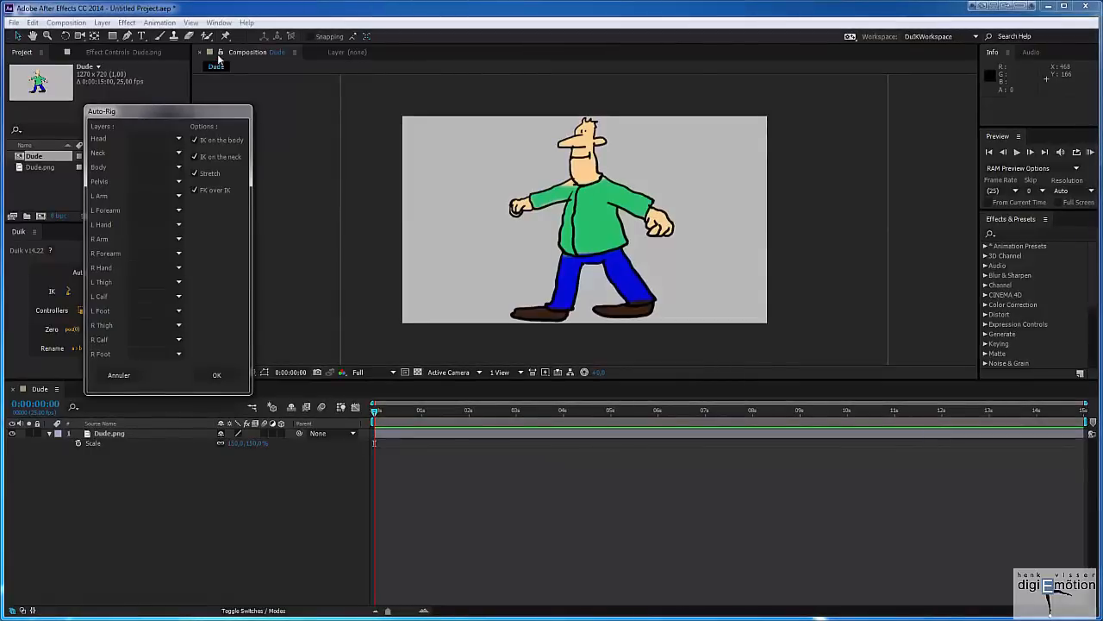
- Add Puppet pins to the Dude.png layer on the head, neck, torso and pelvis, and check the mesh display
click(301, 112)
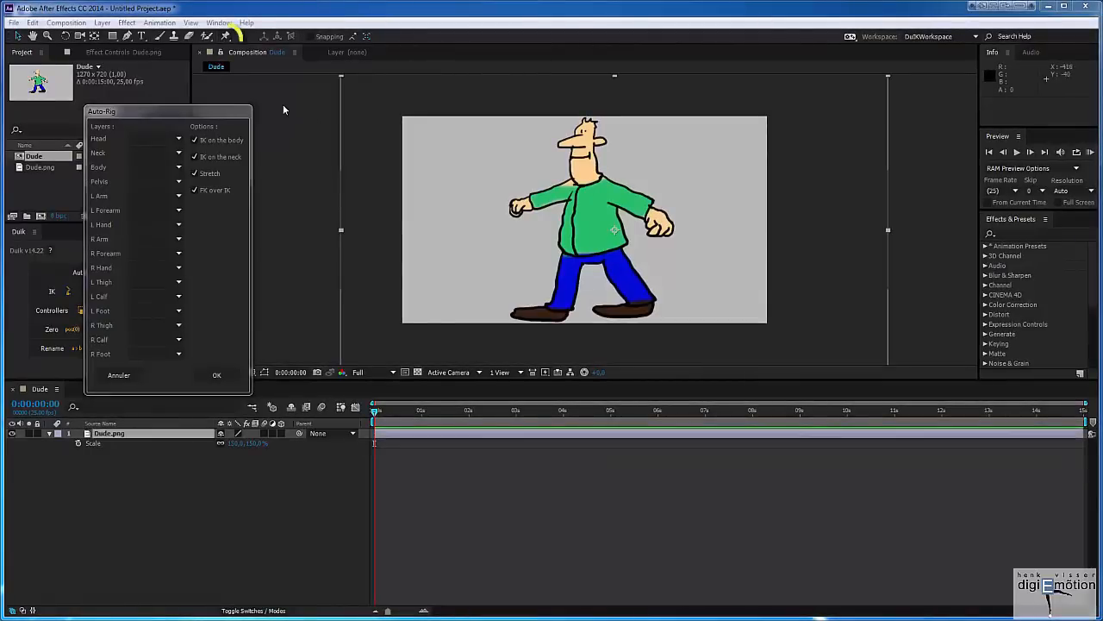
click(226, 38)
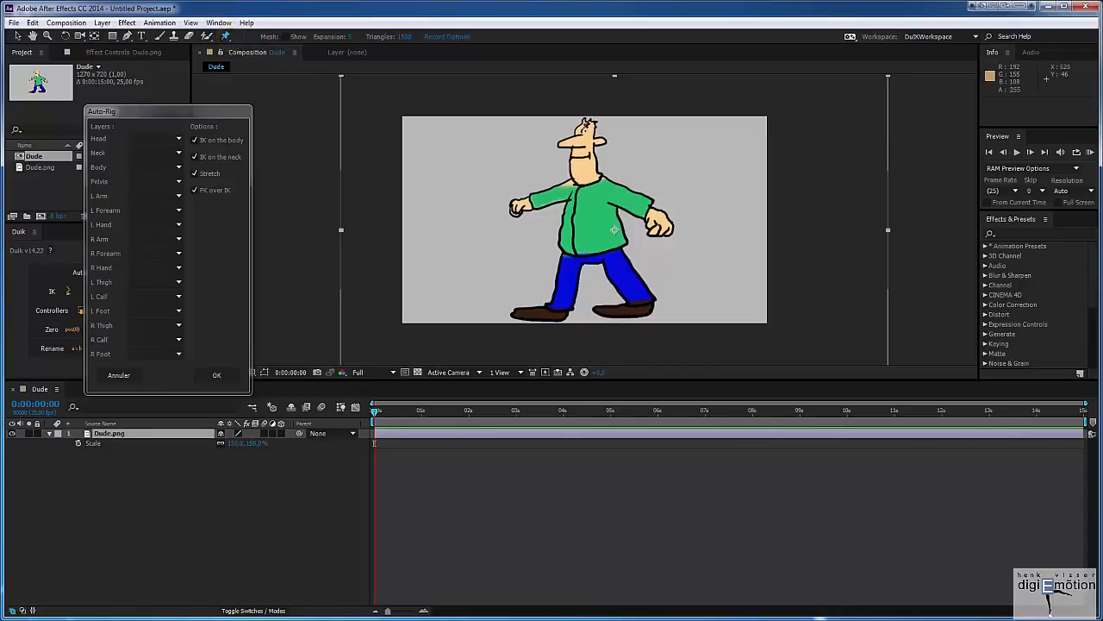
click(587, 127)
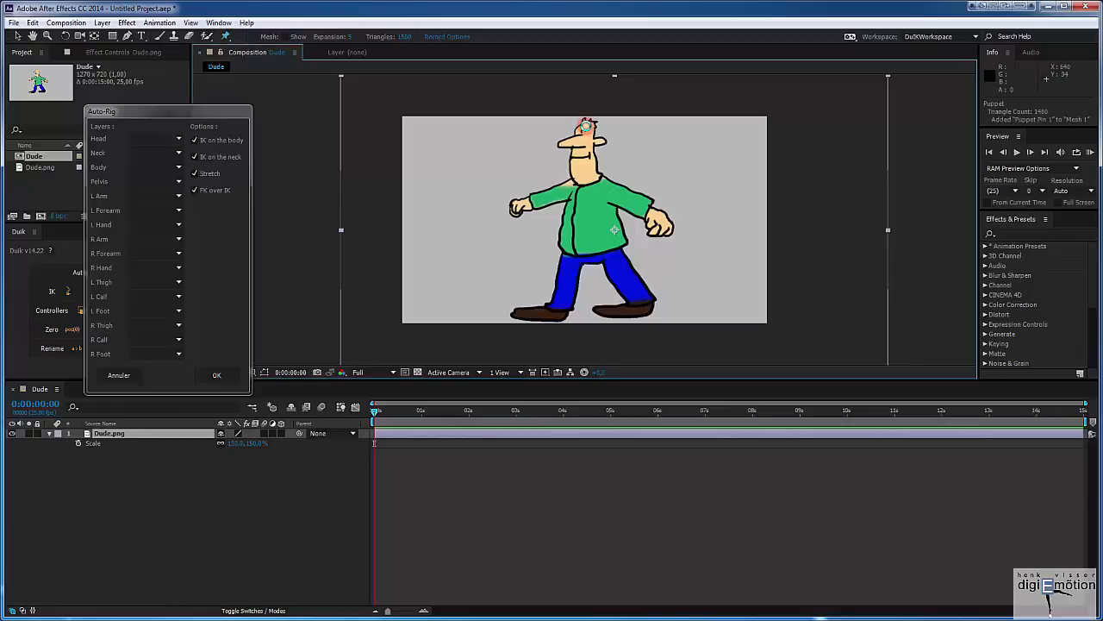
click(586, 181)
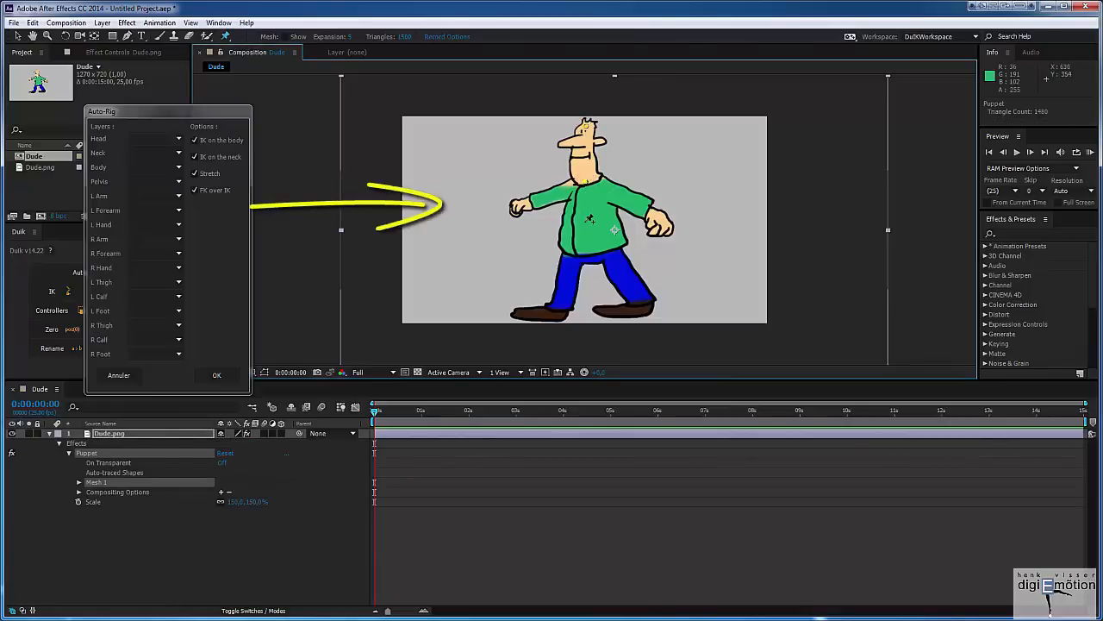
click(580, 220)
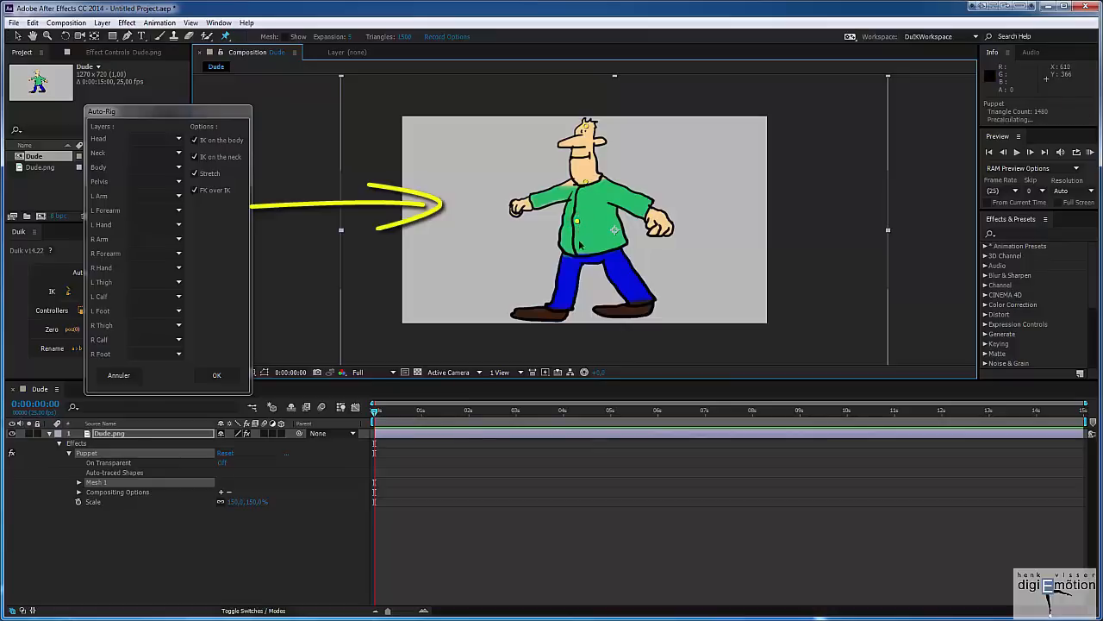
click(585, 252)
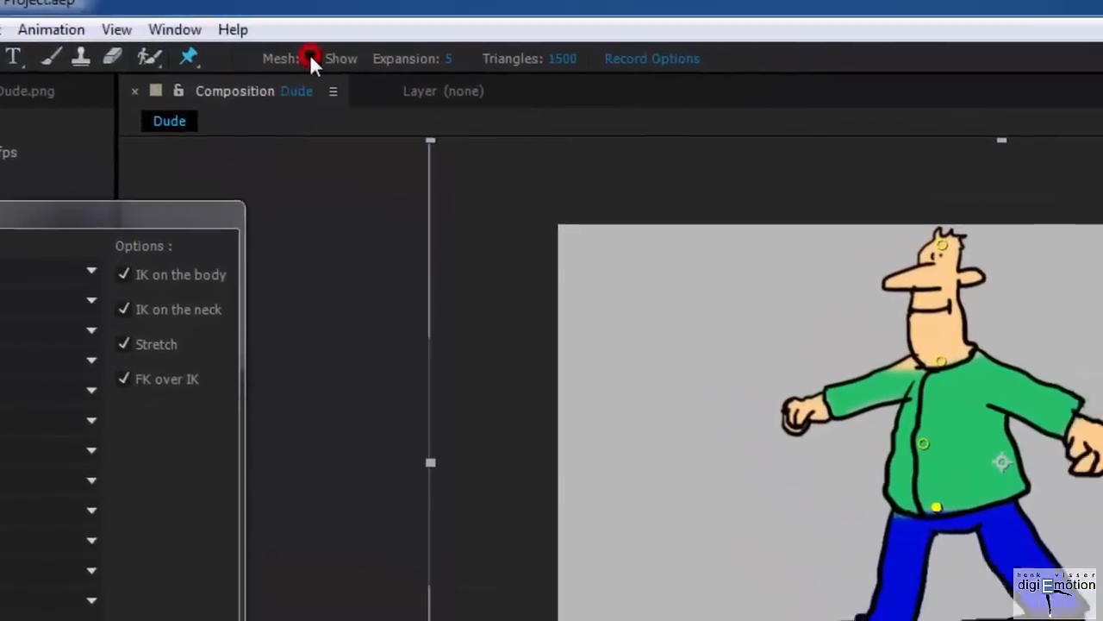
click(377, 76)
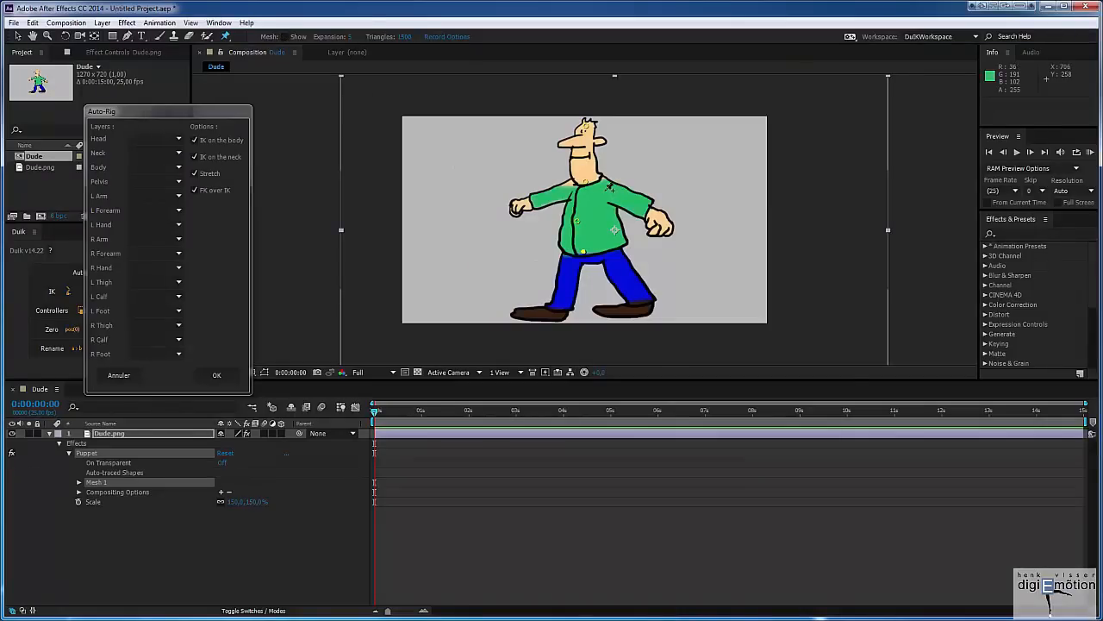
- Add Puppet pins at the shoulder, elbow and wrist of both of the character's arms
click(606, 189)
click(568, 187)
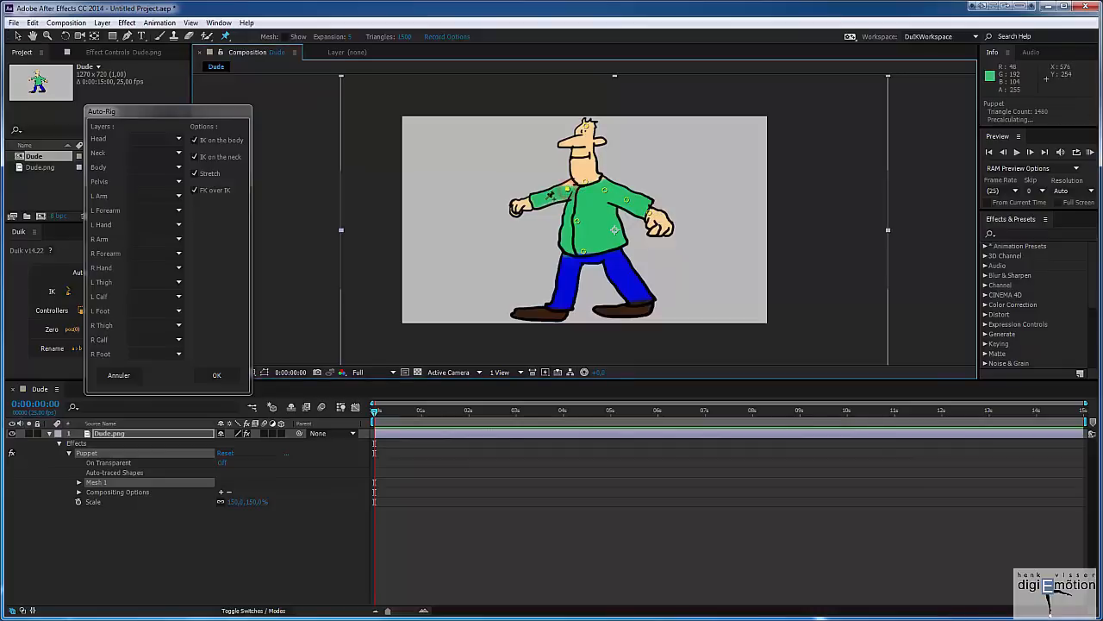
click(551, 197)
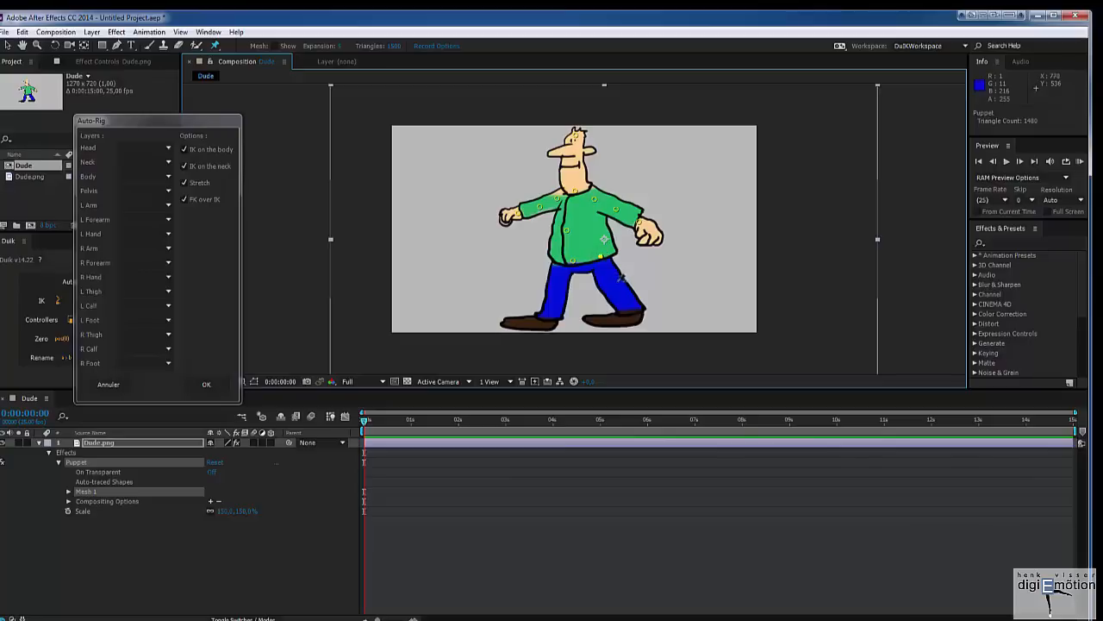
- Add Puppet pins at the hip, knee, ankle and toe of both of the character's legs
click(618, 282)
click(634, 318)
click(561, 261)
click(556, 289)
click(547, 321)
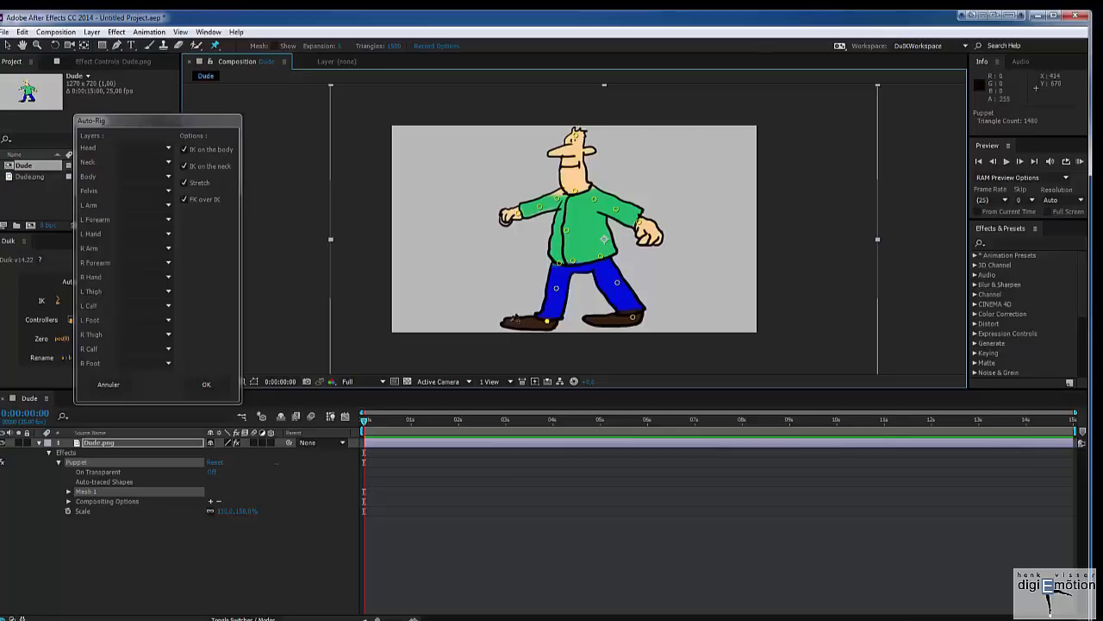
click(507, 320)
click(589, 319)
- Add Puppet pins at the fingertips of both hands and dismiss the Auto-Rig window without rigging
click(655, 241)
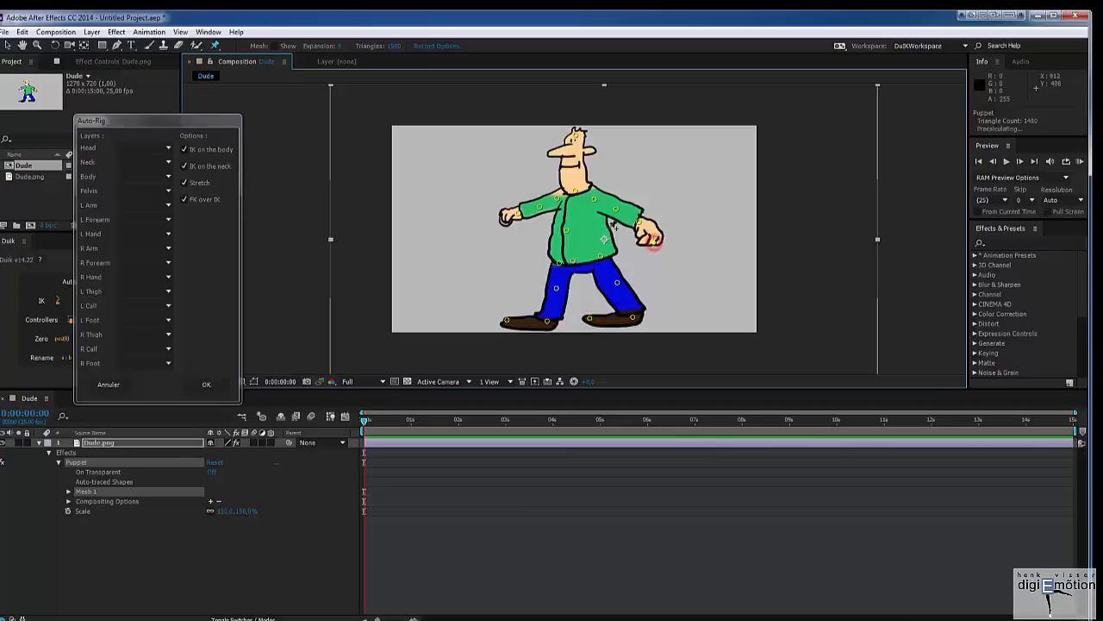
click(507, 219)
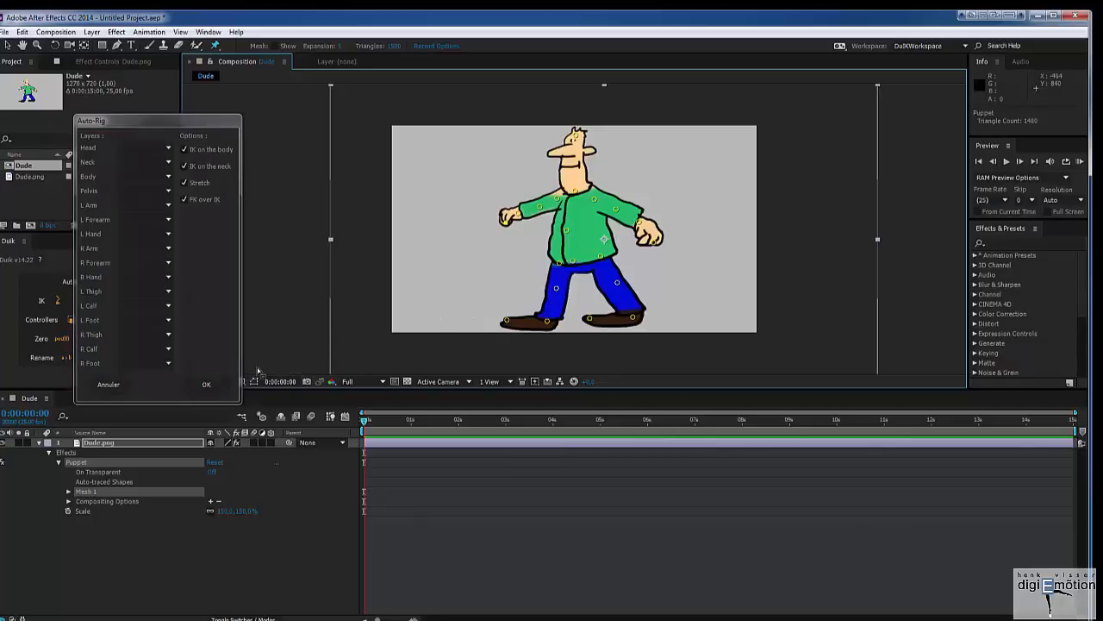
click(108, 385)
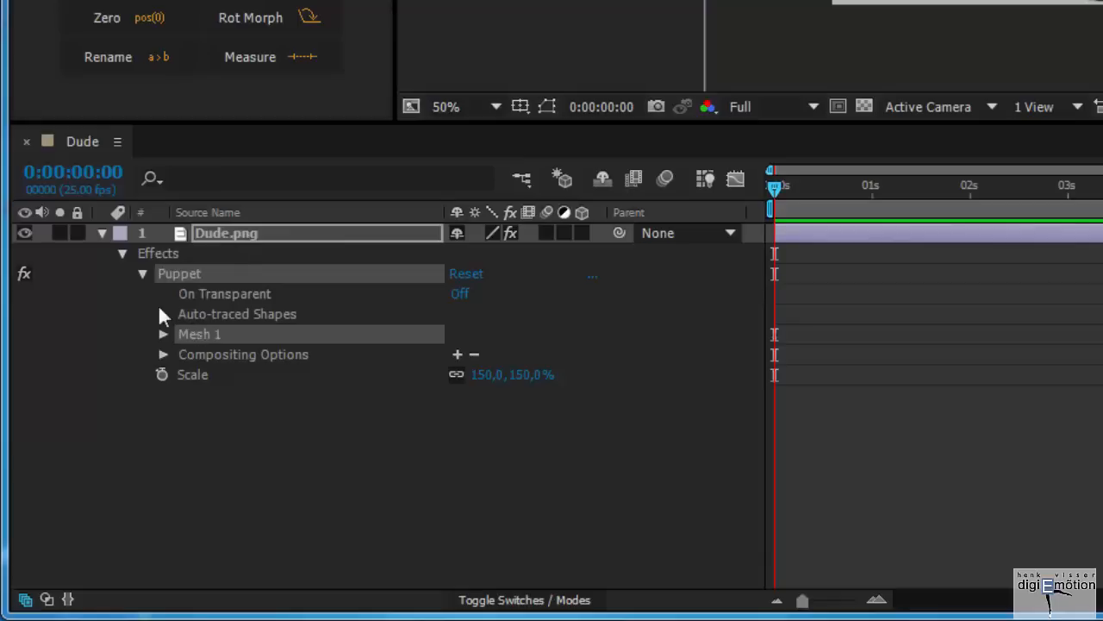
- Rename the Dude.png Puppet pins after their body parts, from Head to R Fingers, using the Duik notes as the naming list
click(161, 334)
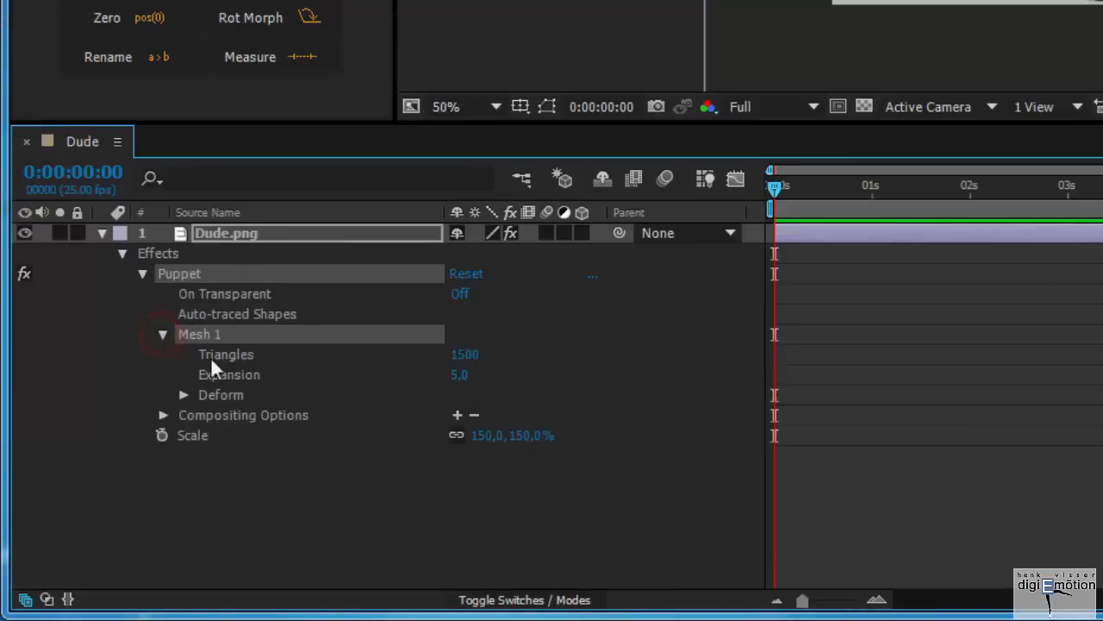
click(183, 395)
scroll(314, 374, down, 5)
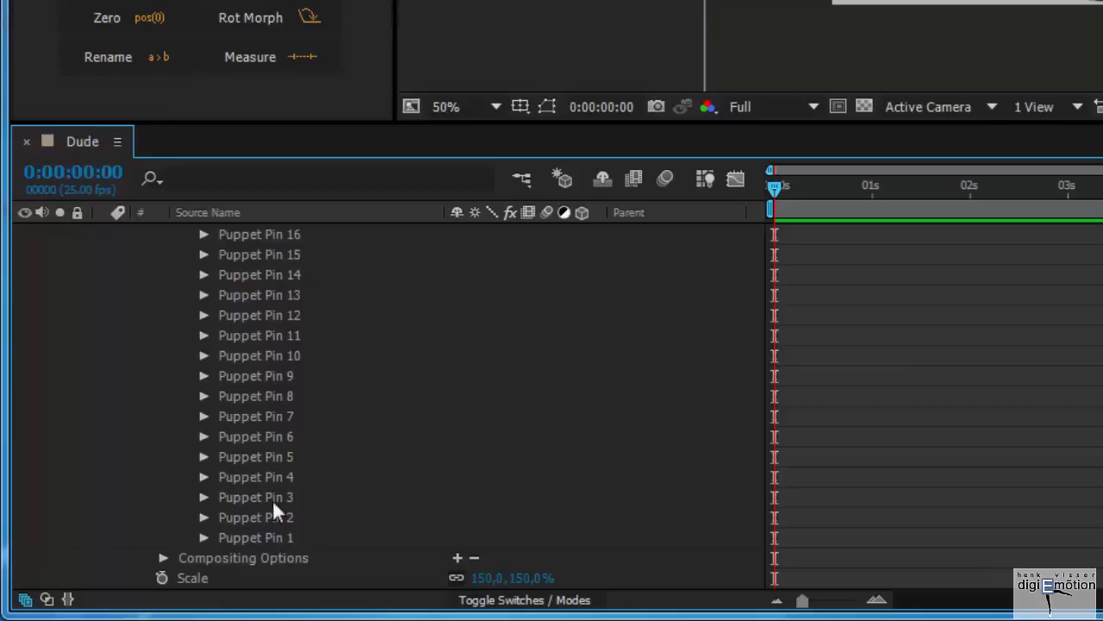
scroll(312, 507, up, 3)
scroll(313, 507, down, 3)
click(263, 539)
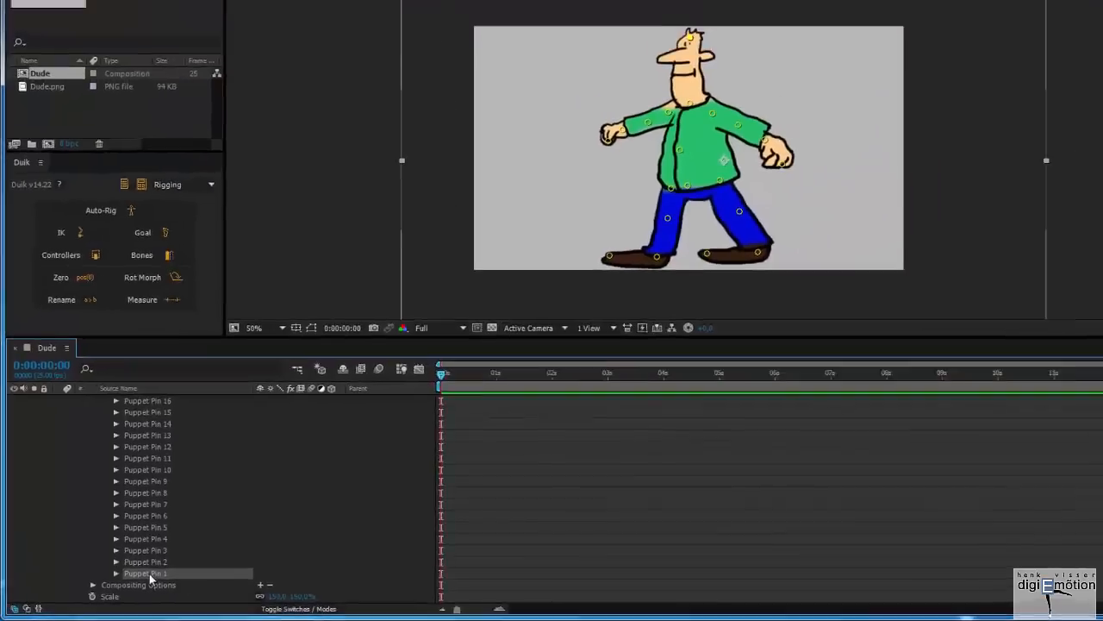
click(147, 562)
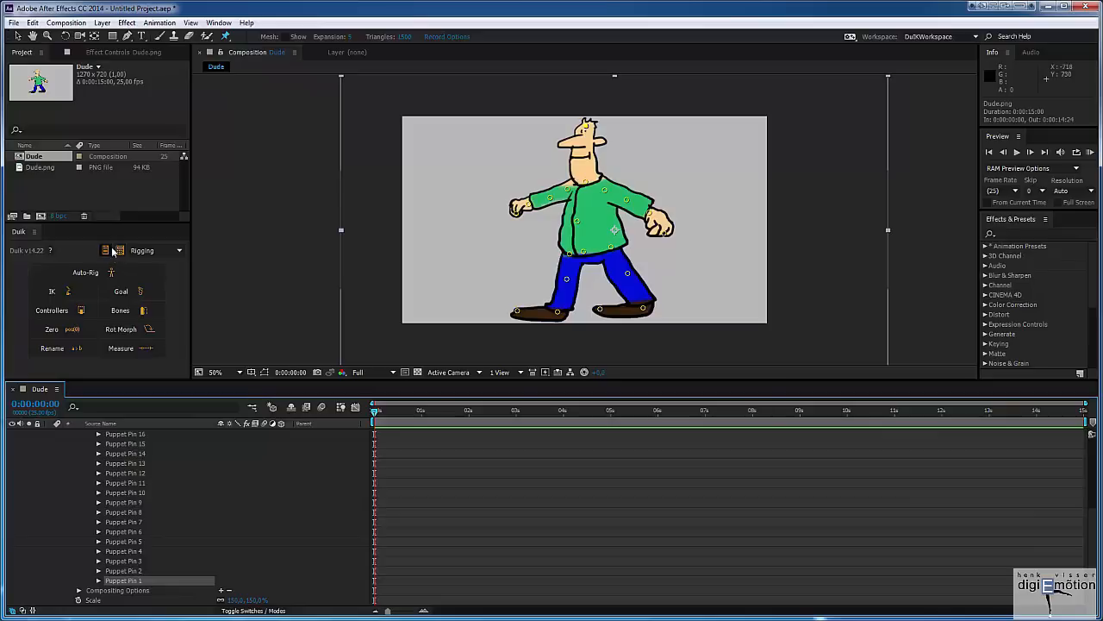
click(106, 252)
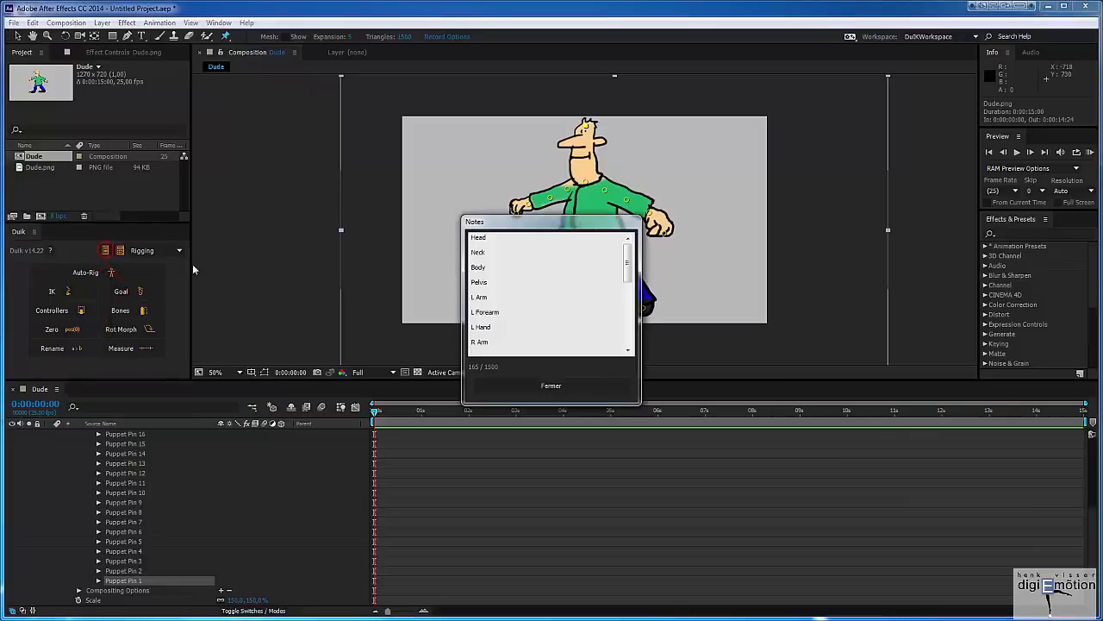
mouse_move(628, 269)
mouse_down()
mouse_move(628, 320)
mouse_move(628, 251)
mouse_up()
key(Return)
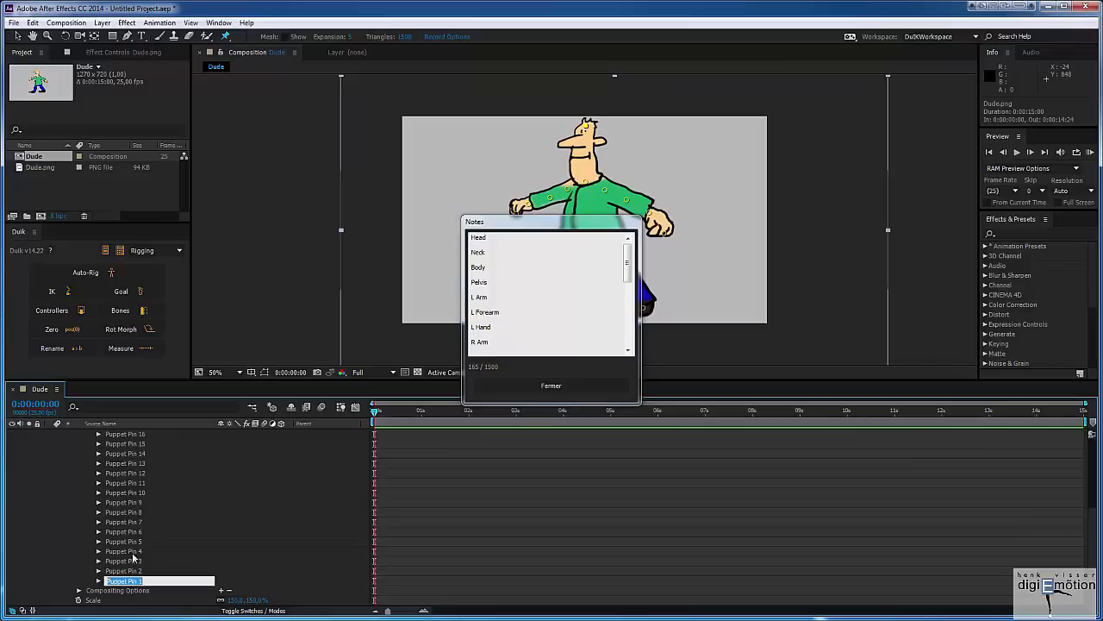
text(H)
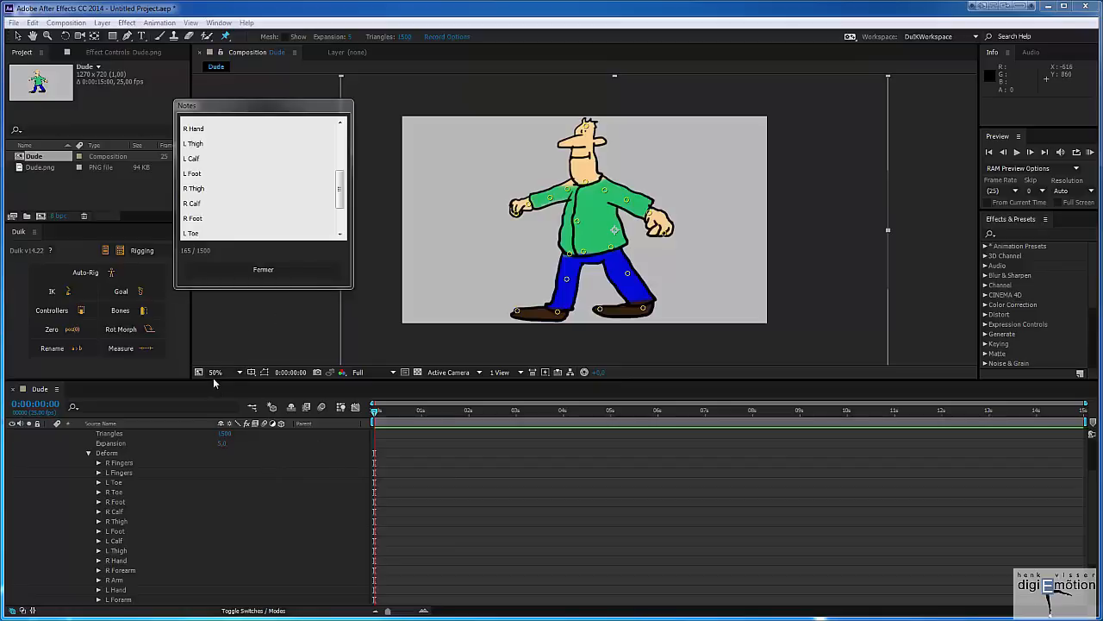
- Create Duik bones for all the renamed Puppet pins, from Head to R Fingers
drag(215, 385, 210, 330)
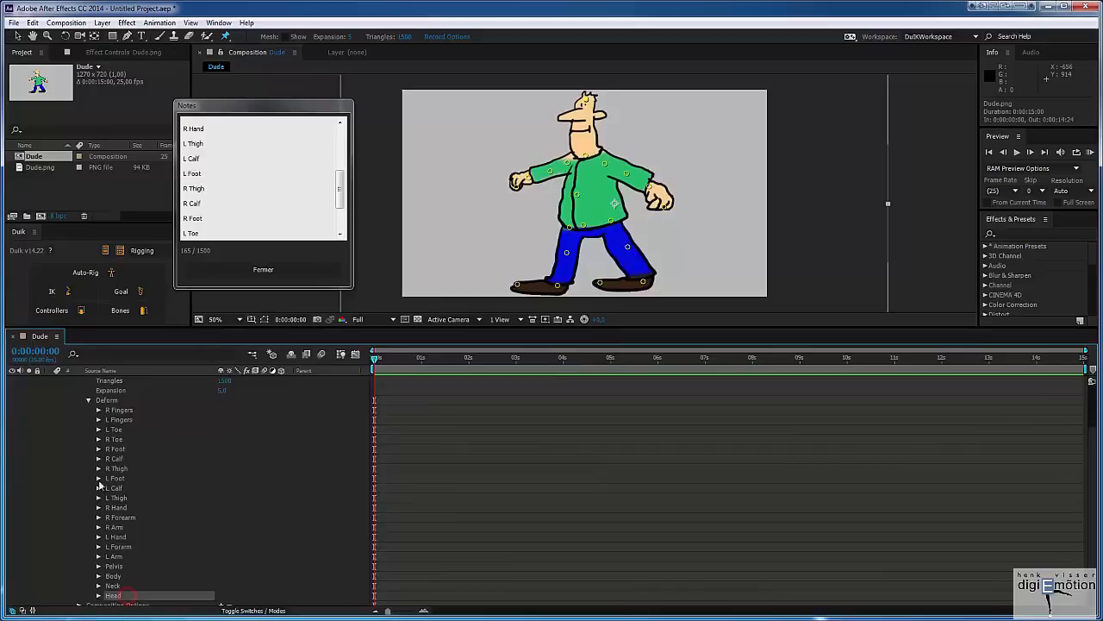
shift+click(120, 411)
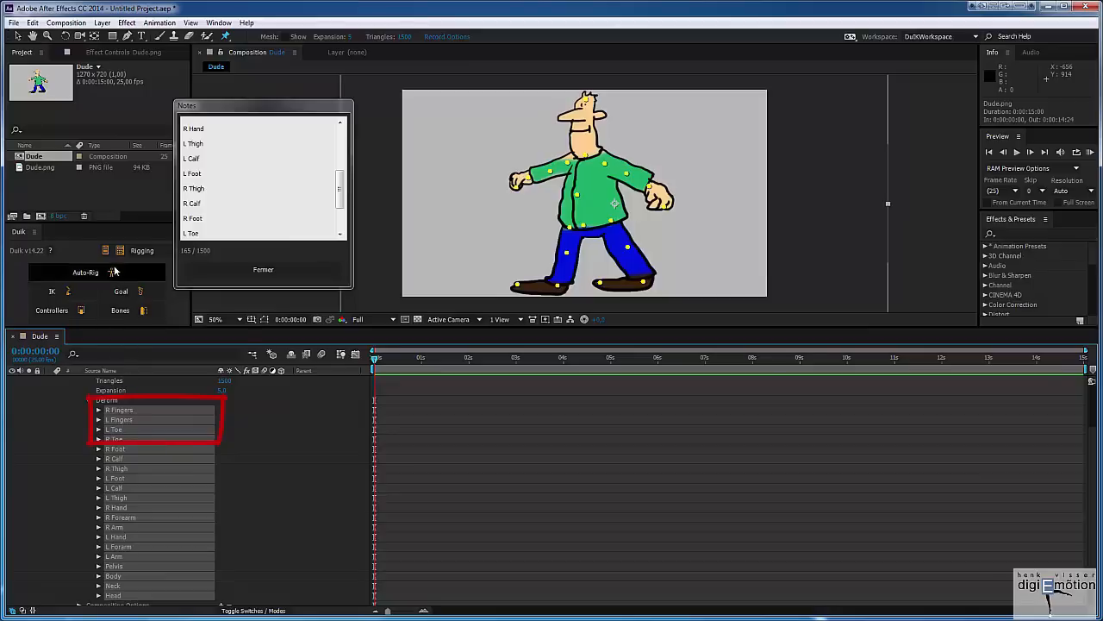
drag(110, 222, 109, 175)
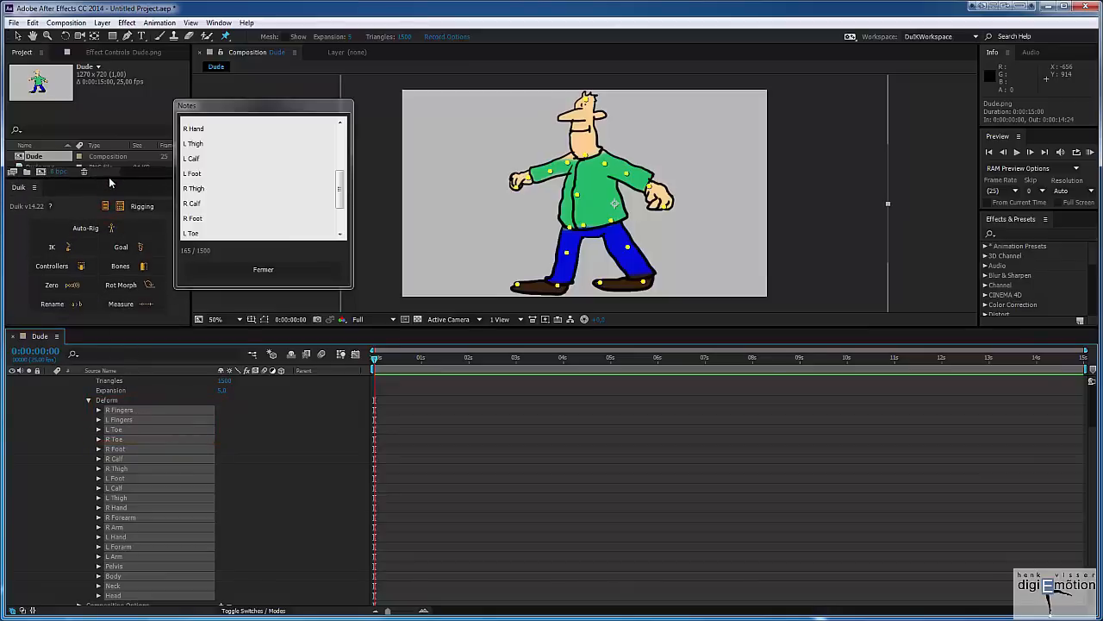
click(126, 265)
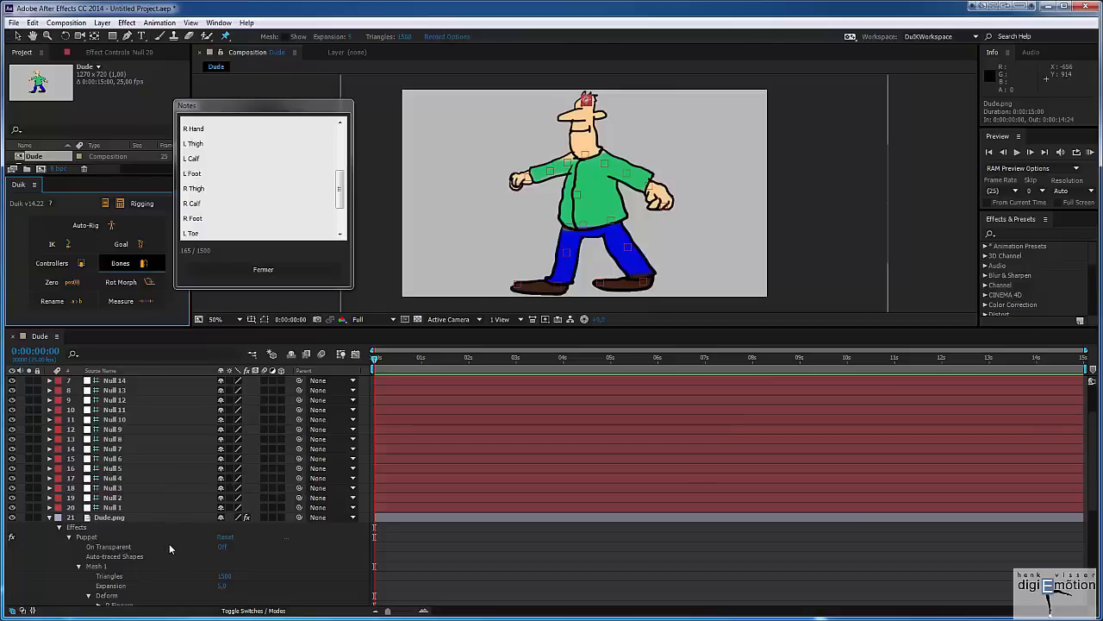
scroll(169, 543, up, 2)
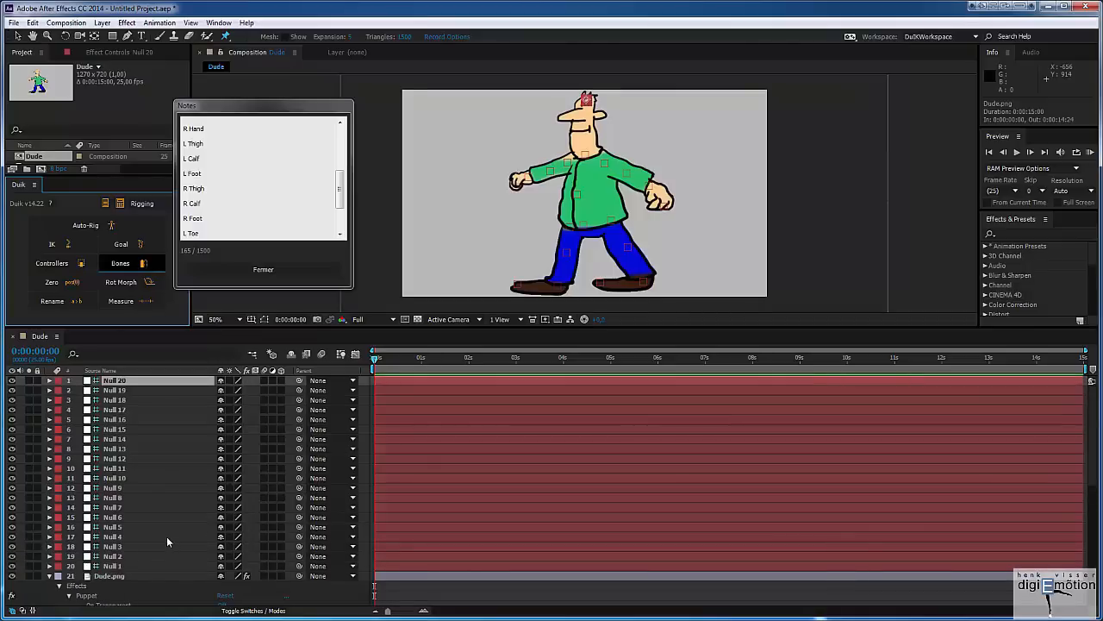
scroll(168, 542, down, 2)
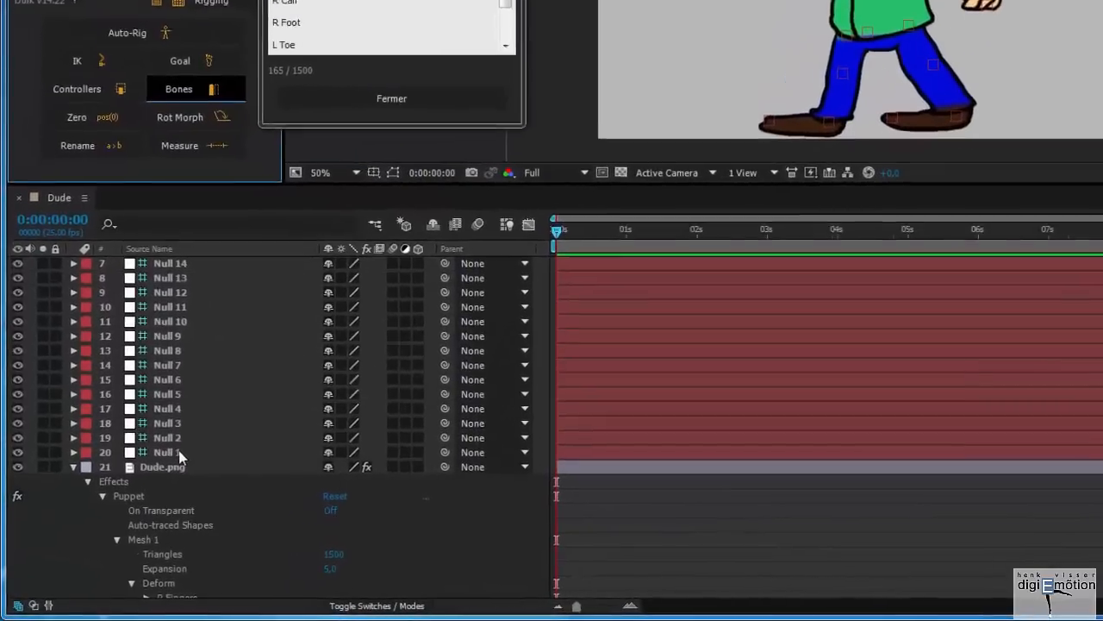
- Show the bone layers by their layer names, B_Head to B_R Fingers, instead of their null source names
click(182, 452)
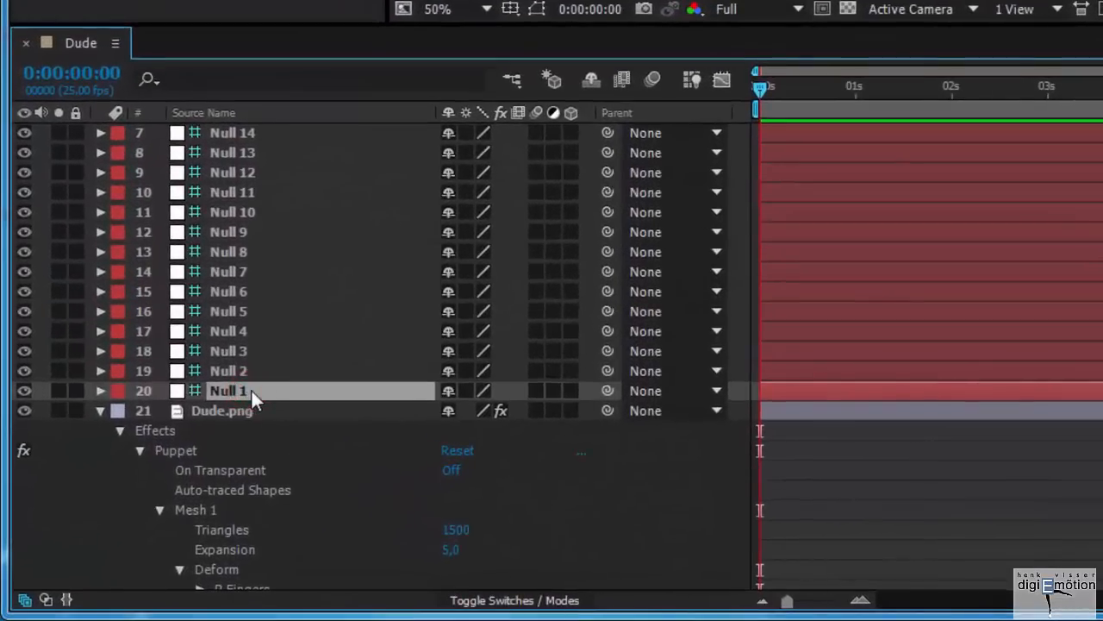
right_click(250, 390)
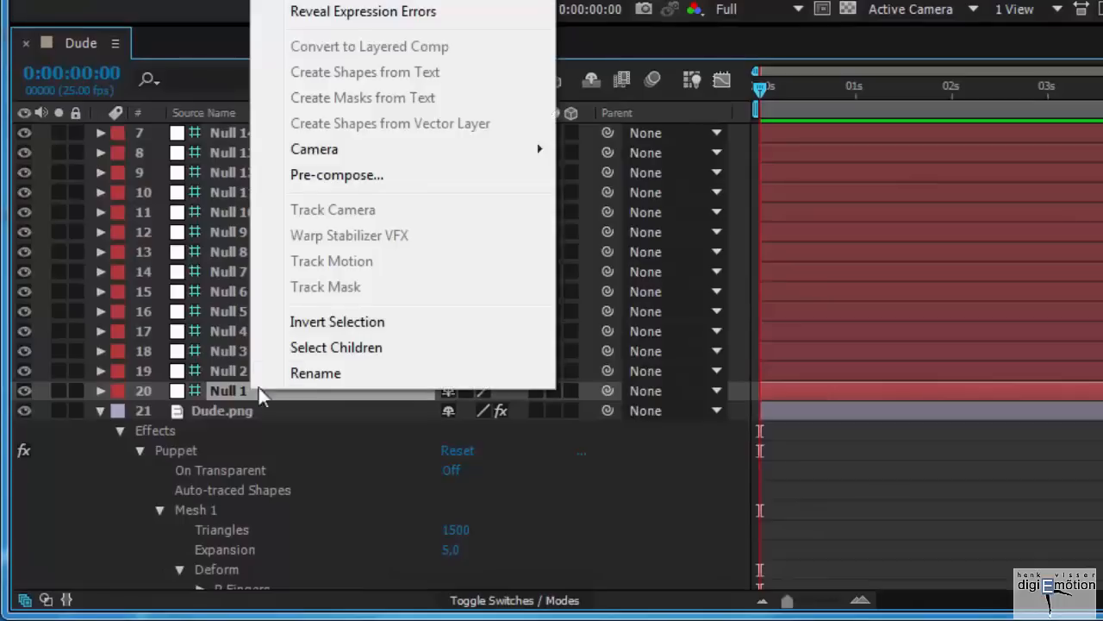
click(316, 373)
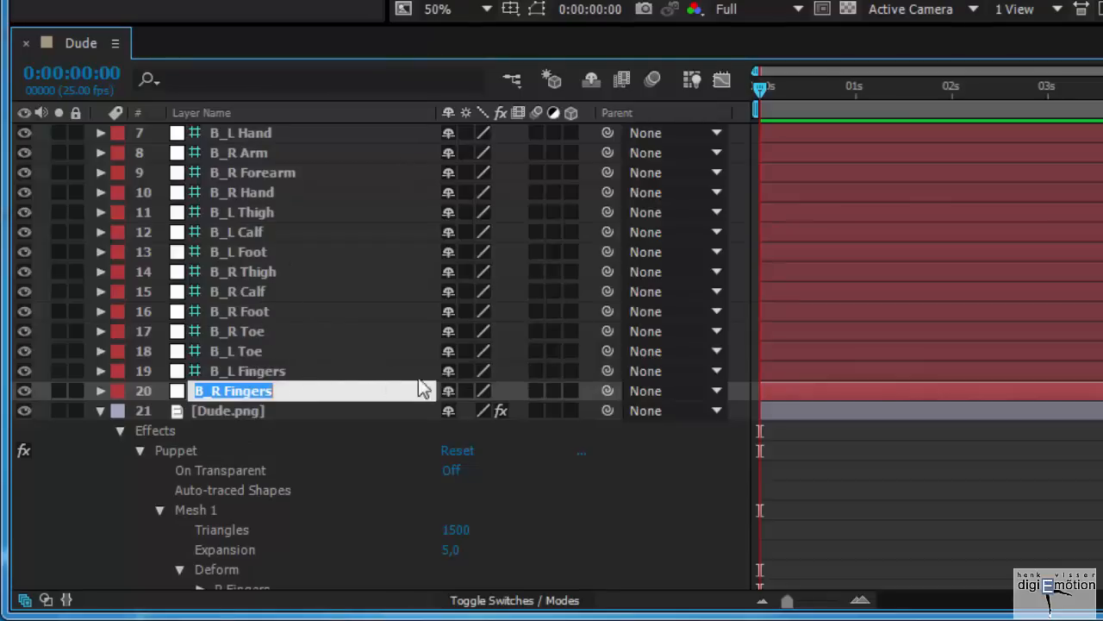
key(Return)
scroll(357, 358, up, 3)
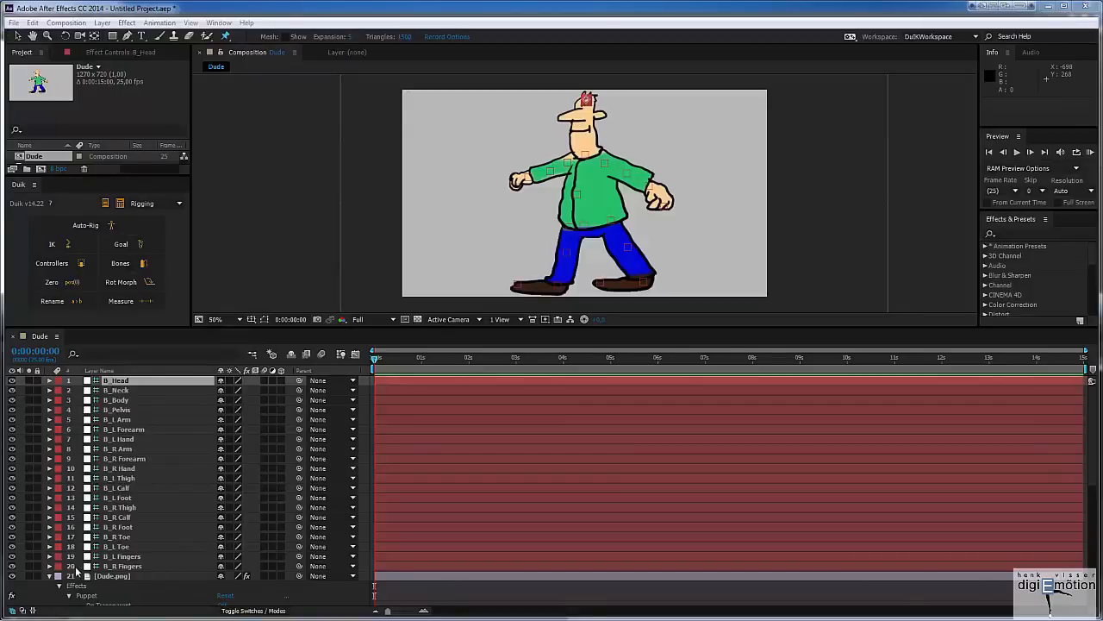
- Set the label colour of the B_R Toe, B_L Toe, B_L Fingers and B_R Fingers layers to Yellow
click(121, 566)
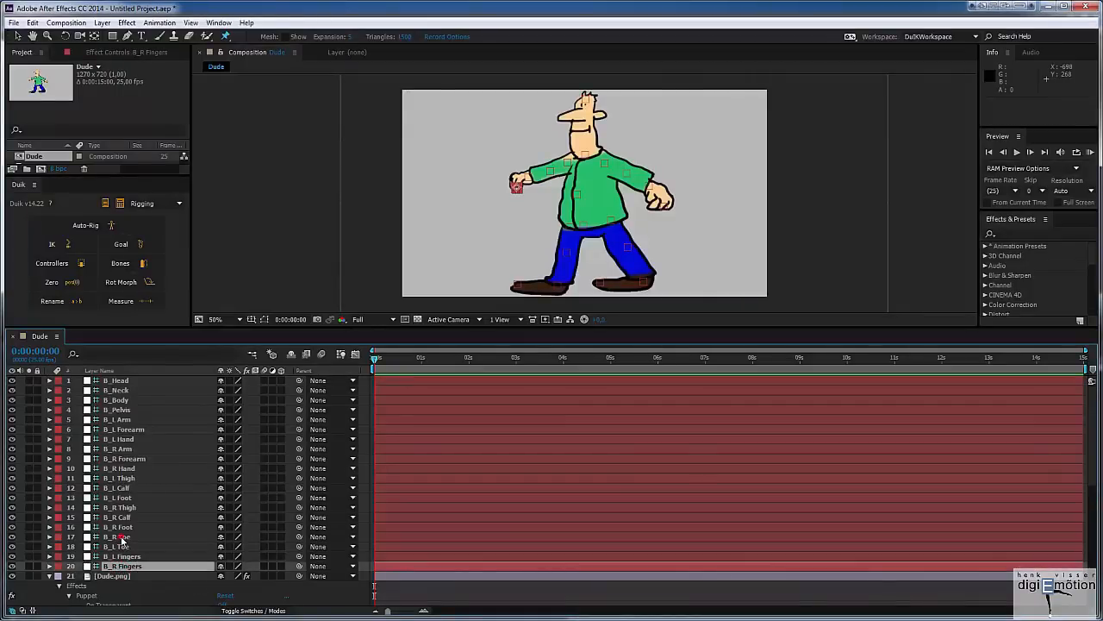
shift+click(120, 537)
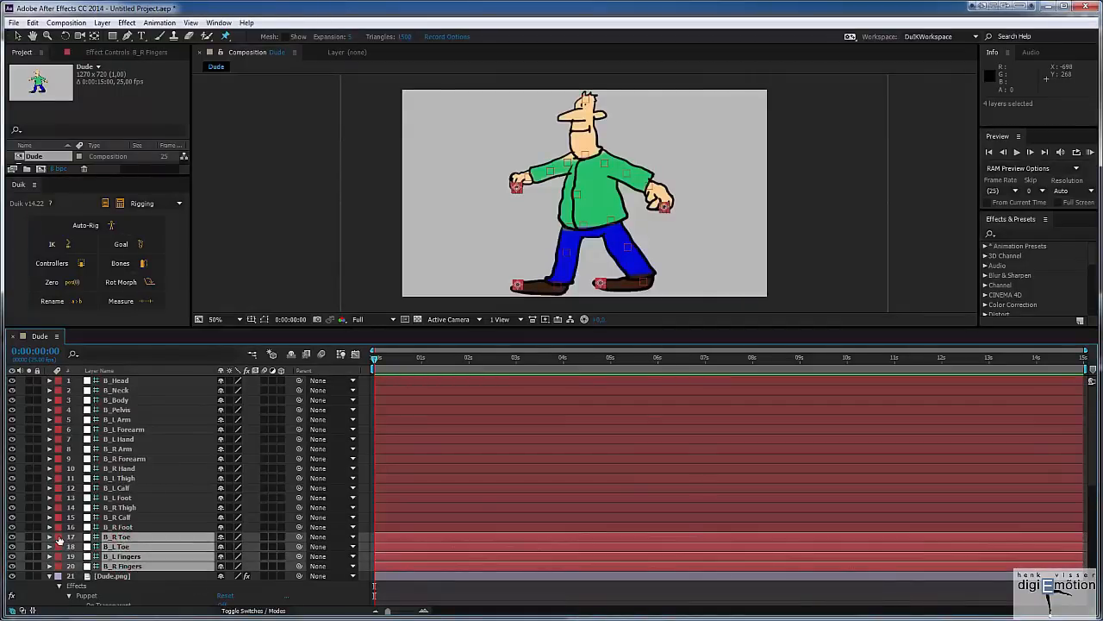
click(59, 547)
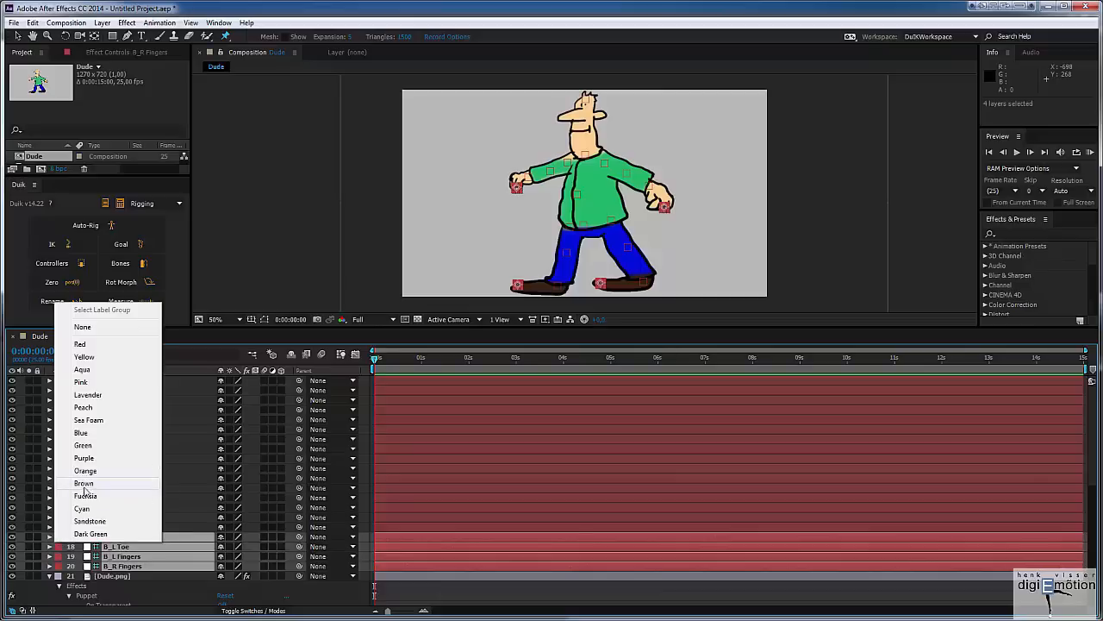
click(83, 356)
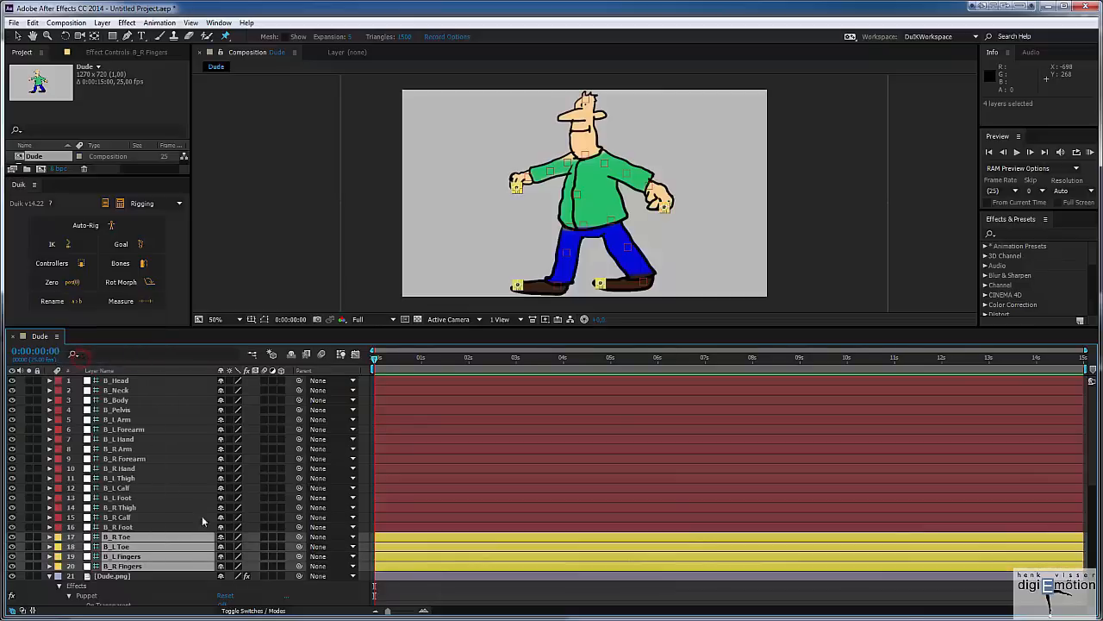
- Auto-rig the bones from B_Head to B_R Foot with IK on the body, IK on the neck, Stretch and FK over IK
click(131, 527)
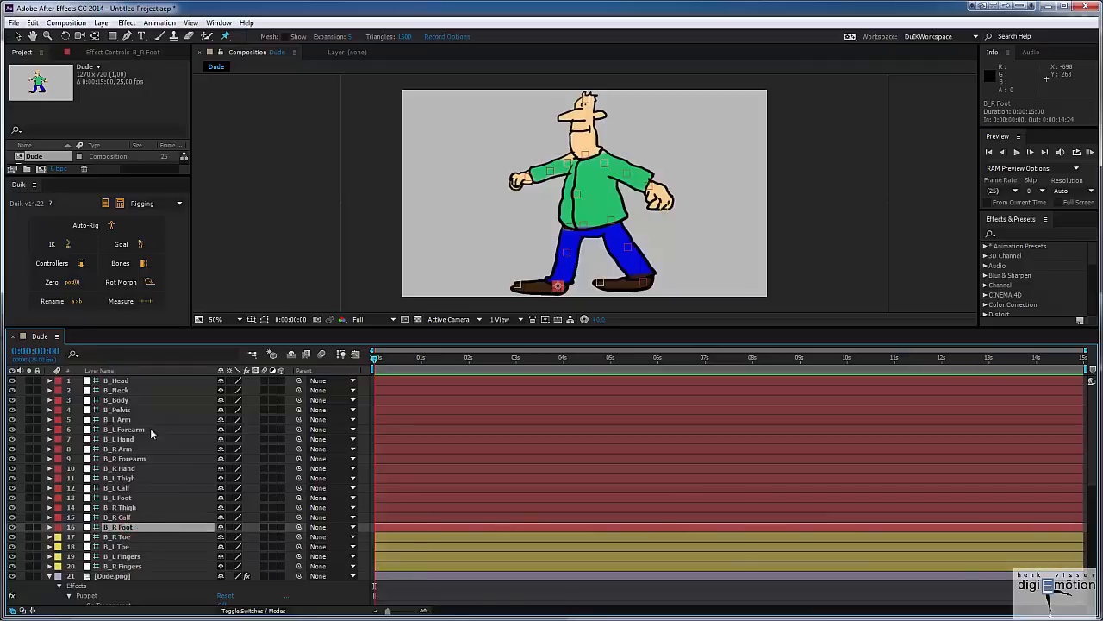
shift+click(125, 385)
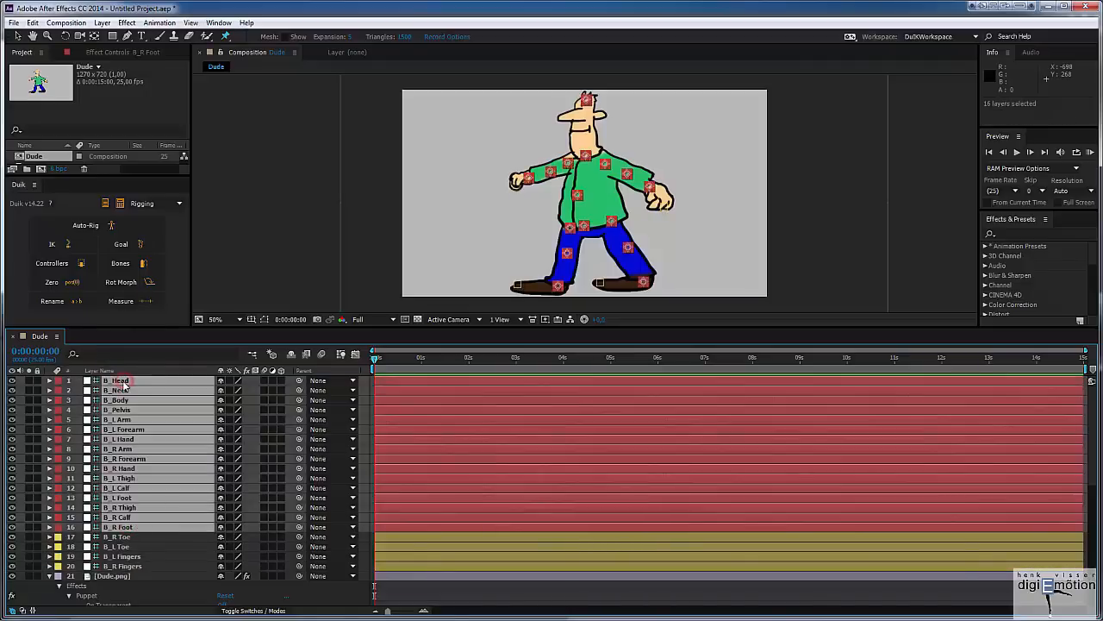
click(88, 226)
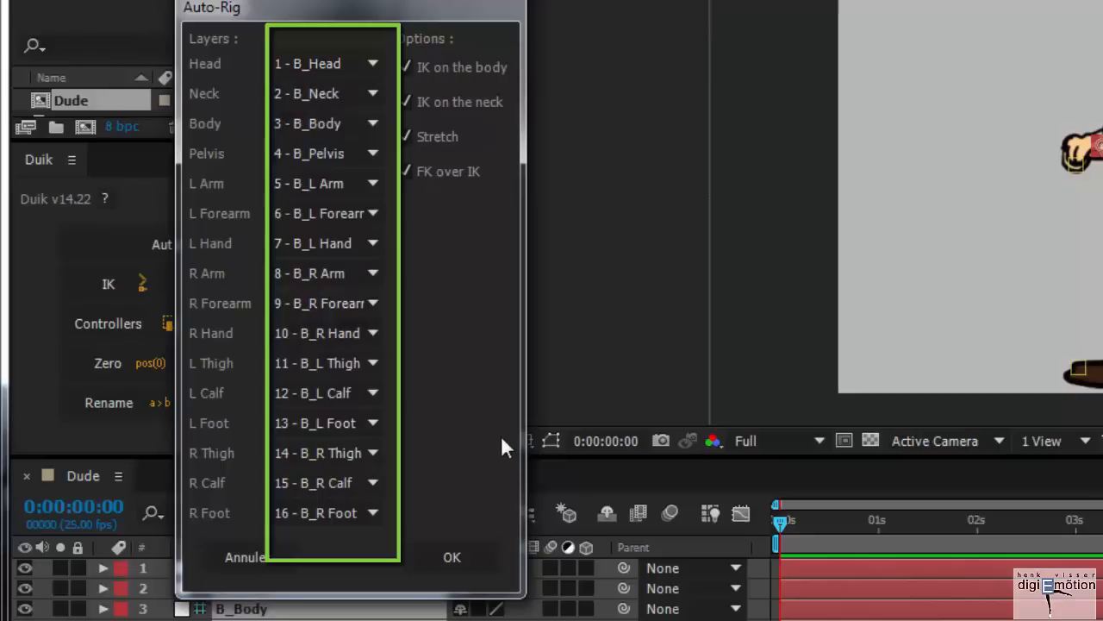
click(455, 558)
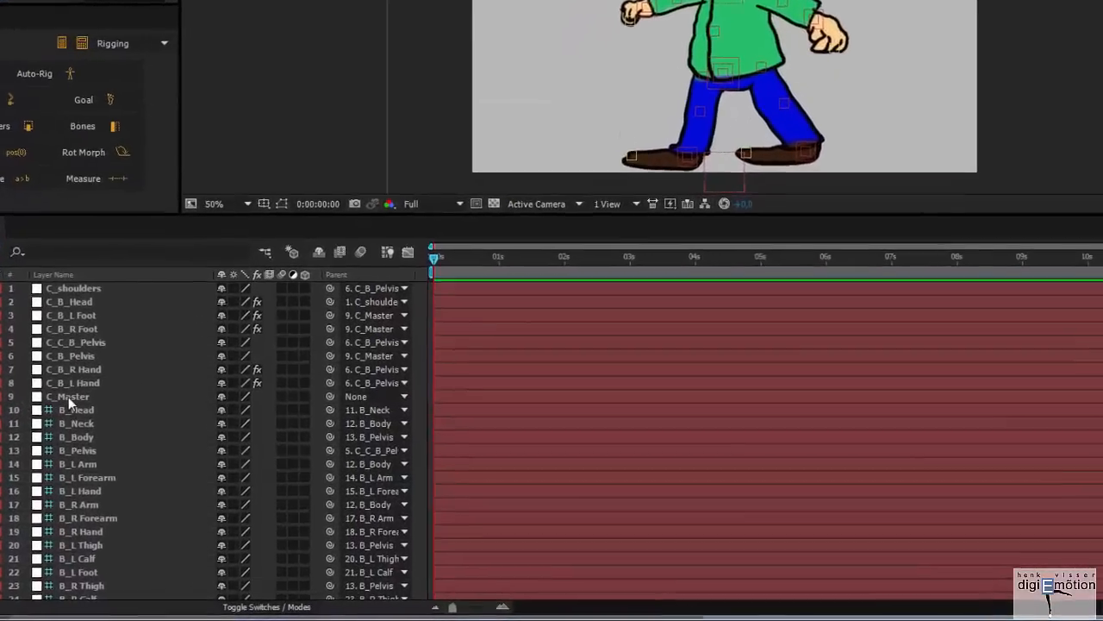
- Label the controller layers from C_shoulders to C_B_L Hand cyan and the C_Master controller orange
click(96, 458)
shift+click(56, 259)
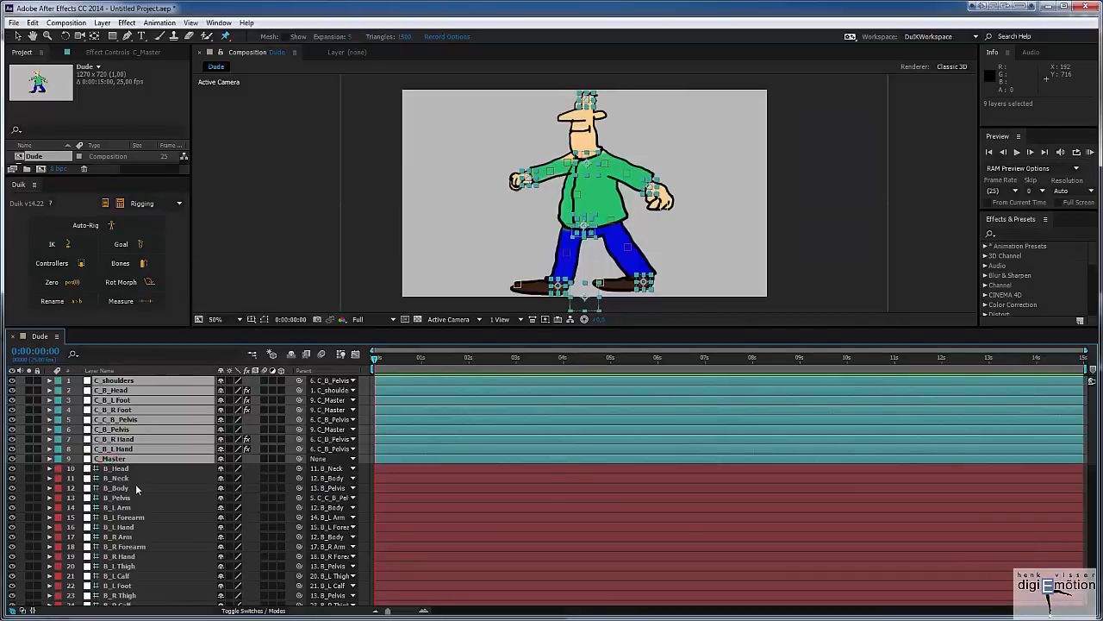
click(143, 477)
click(119, 458)
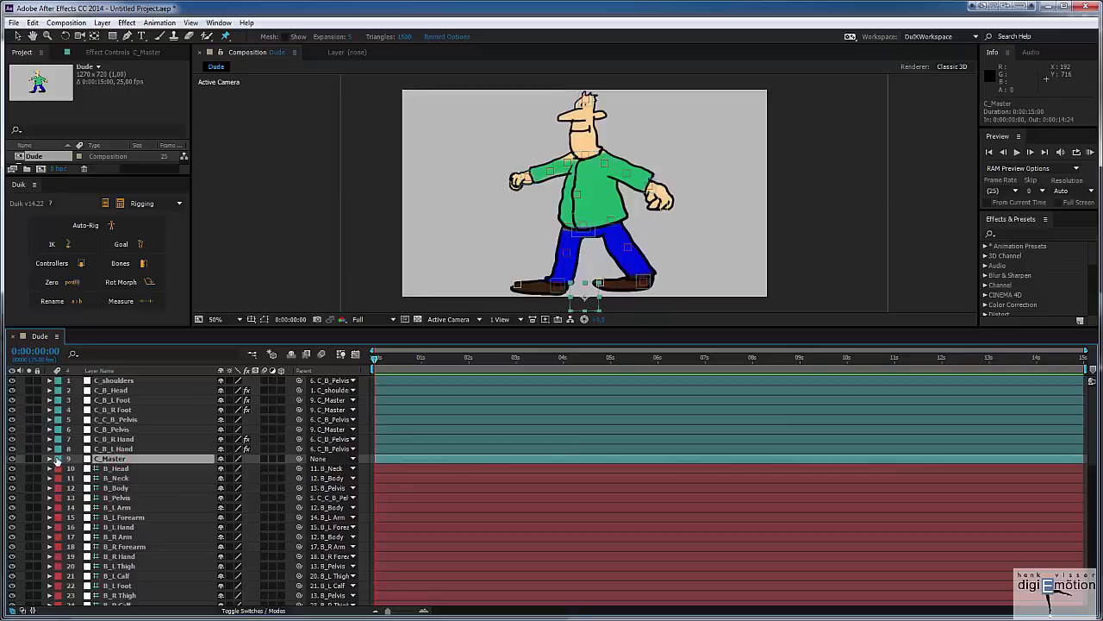
click(57, 459)
click(84, 393)
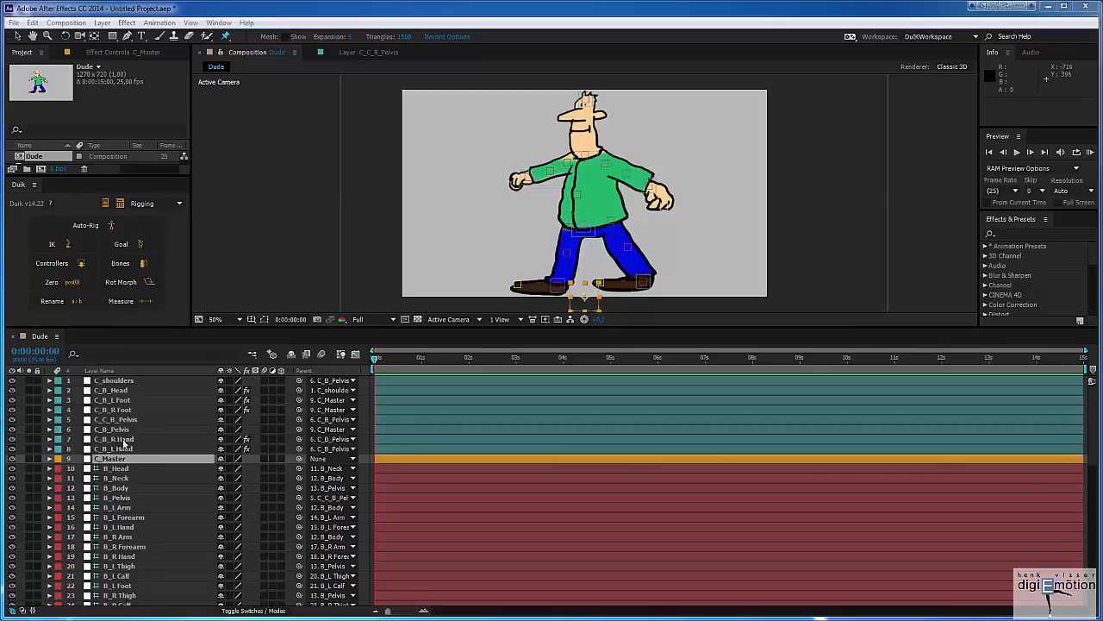
- Label the C_B_Pelvis controller orange and rename C_C_B_Pelvis as C_C_B_Pelvis Swing
click(121, 421)
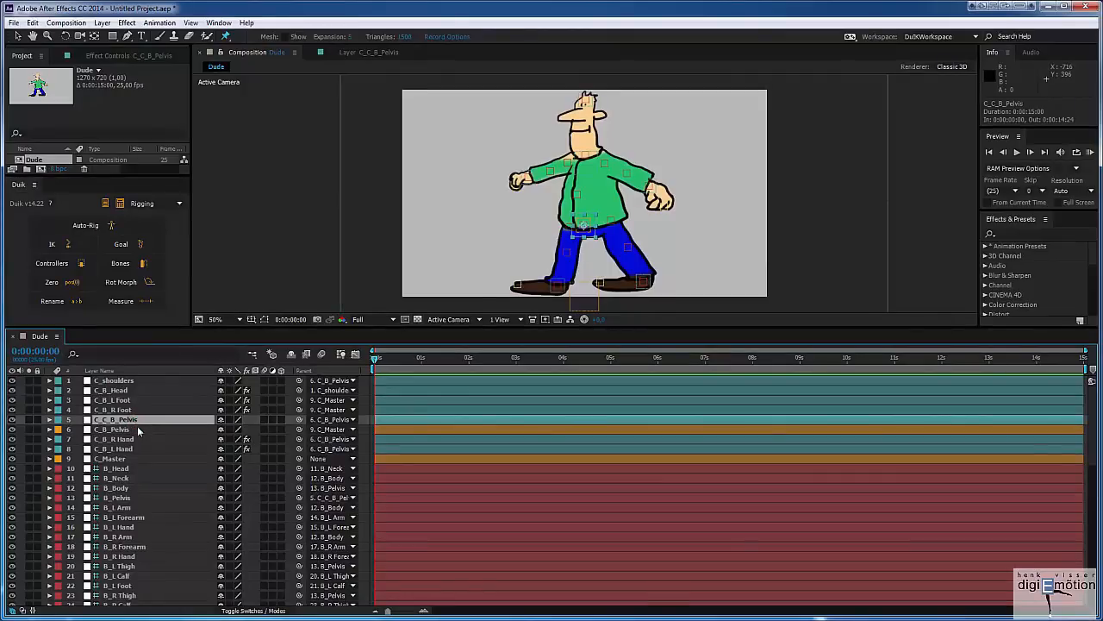
click(142, 419)
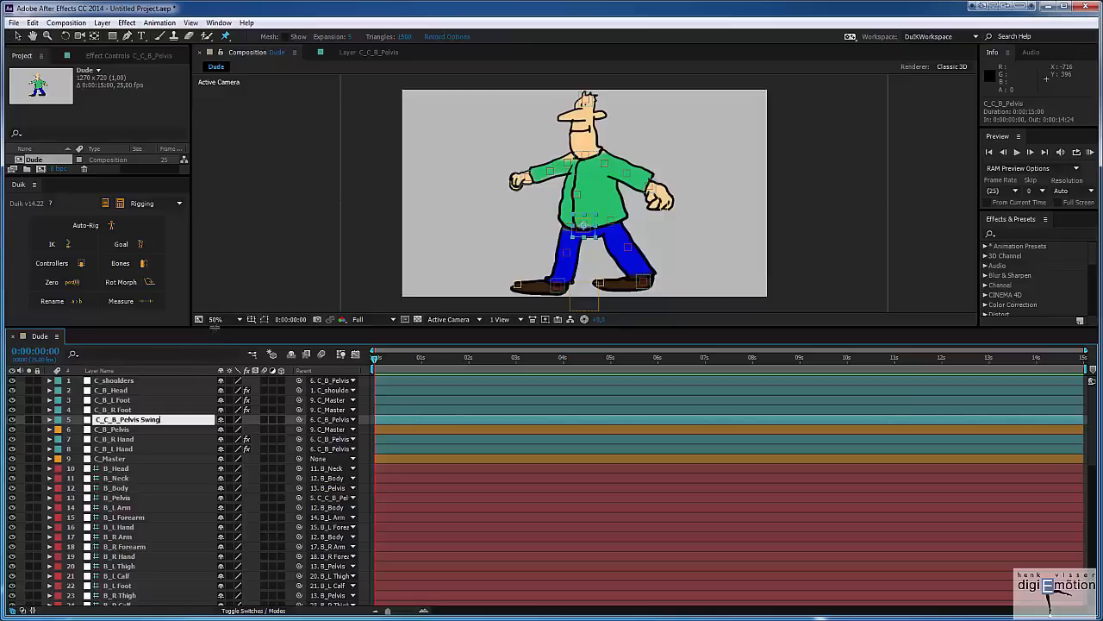
key(Return)
- Parent the B_R Toe and B_L Toe bones to their matching foot bones, and B_L Fingers and B_R Fingers to their matching hand bones
drag(216, 328, 230, 230)
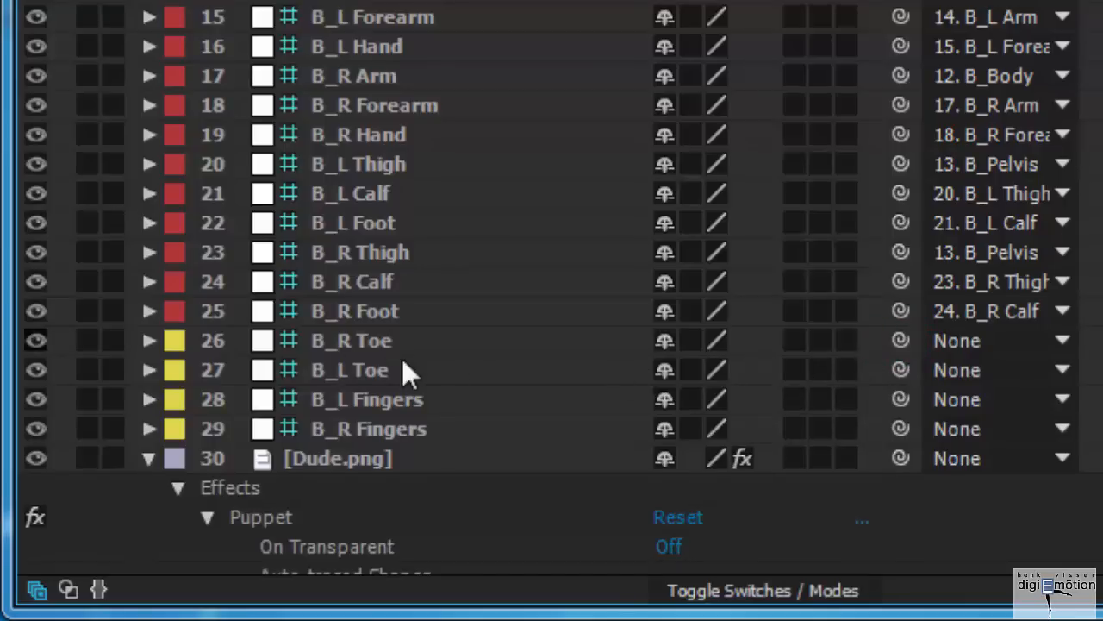
drag(905, 344, 376, 311)
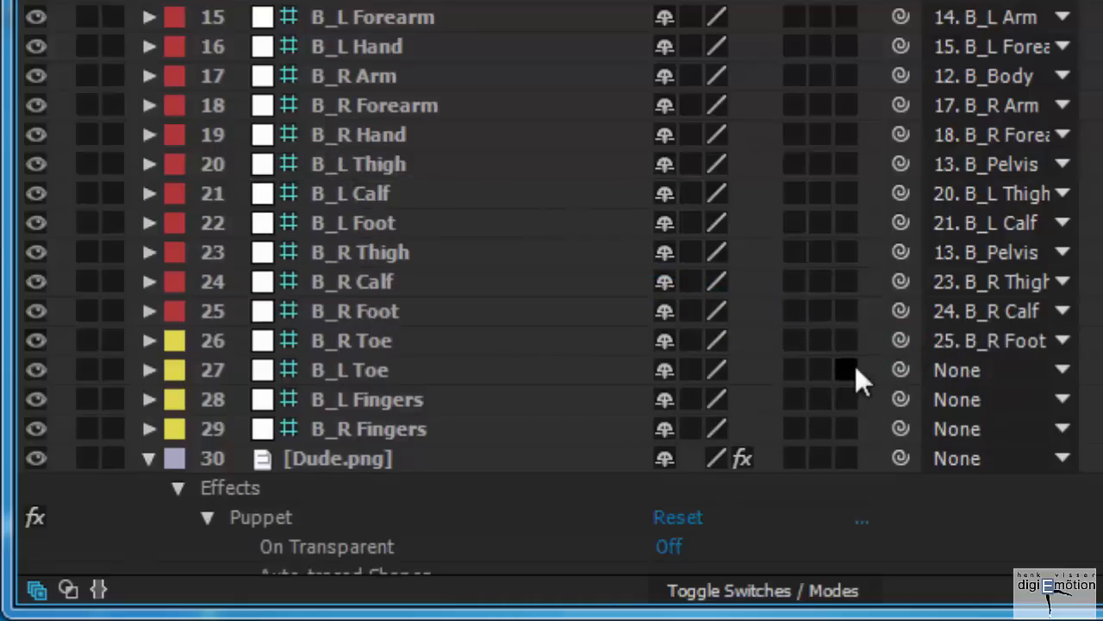
drag(900, 369, 402, 220)
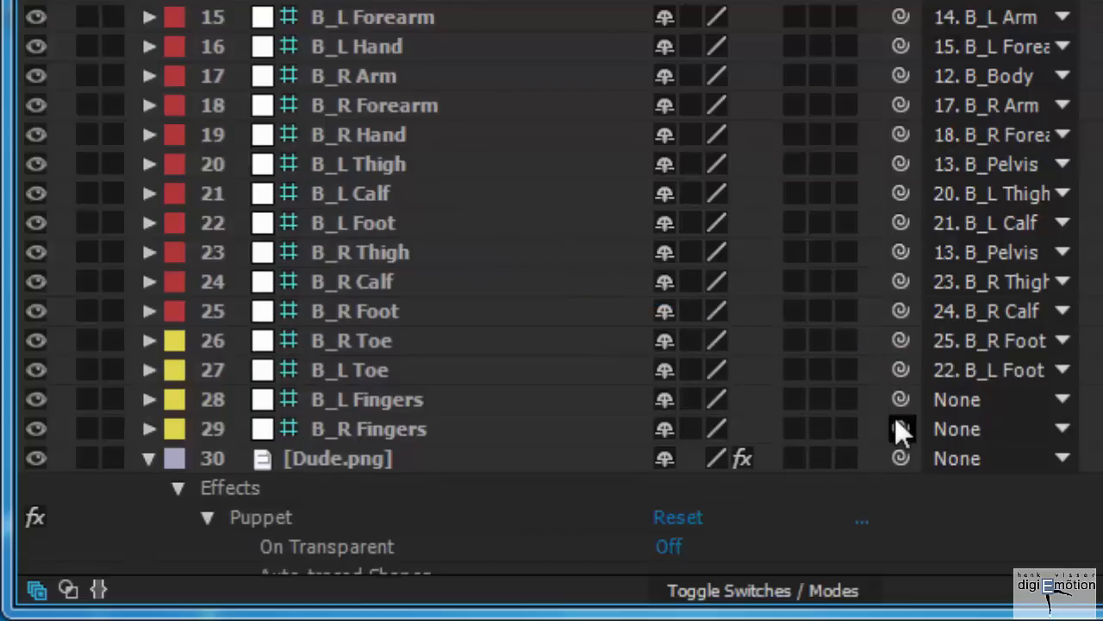
drag(897, 400, 369, 45)
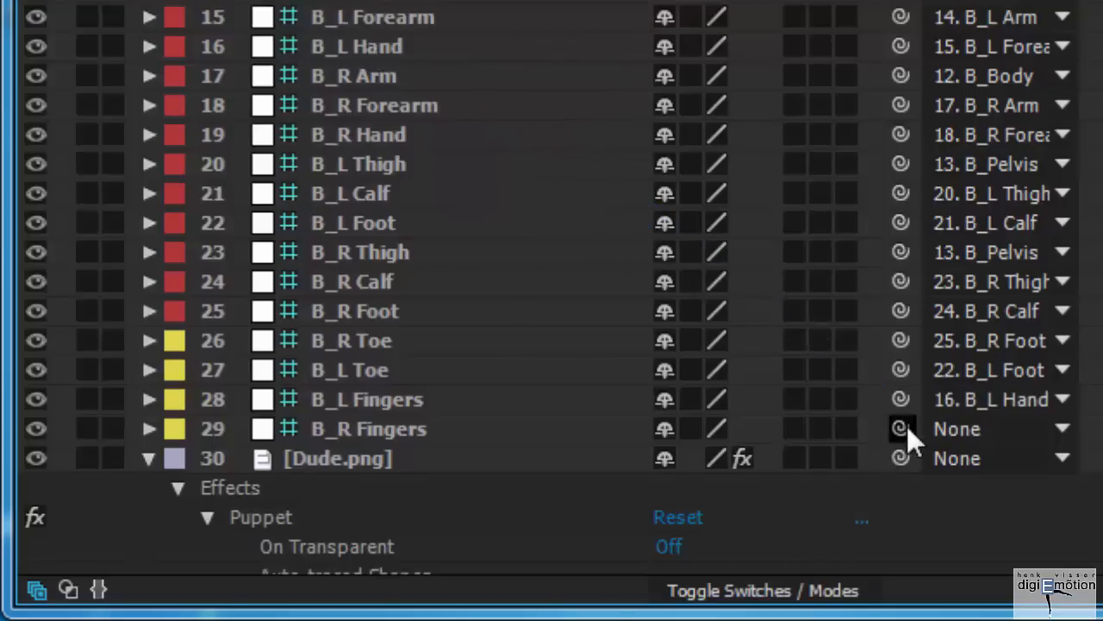
drag(907, 426, 447, 148)
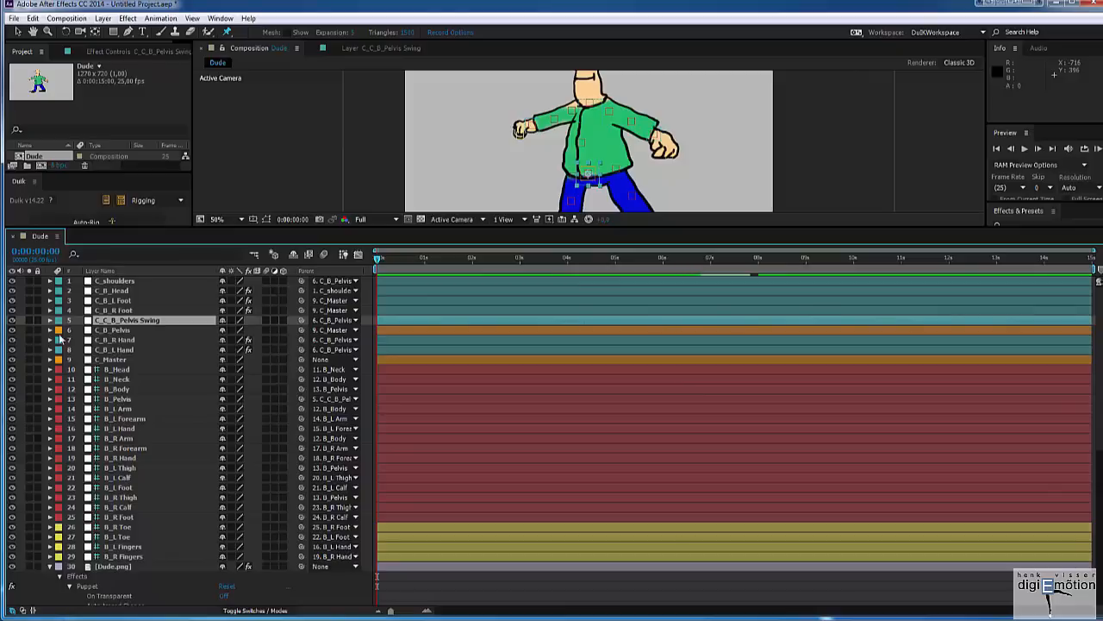
- Hide the layers from C_C_B_Pelvis Swing down to B_R Foot, keeping the toe and finger bones visible
drag(13, 324, 14, 541)
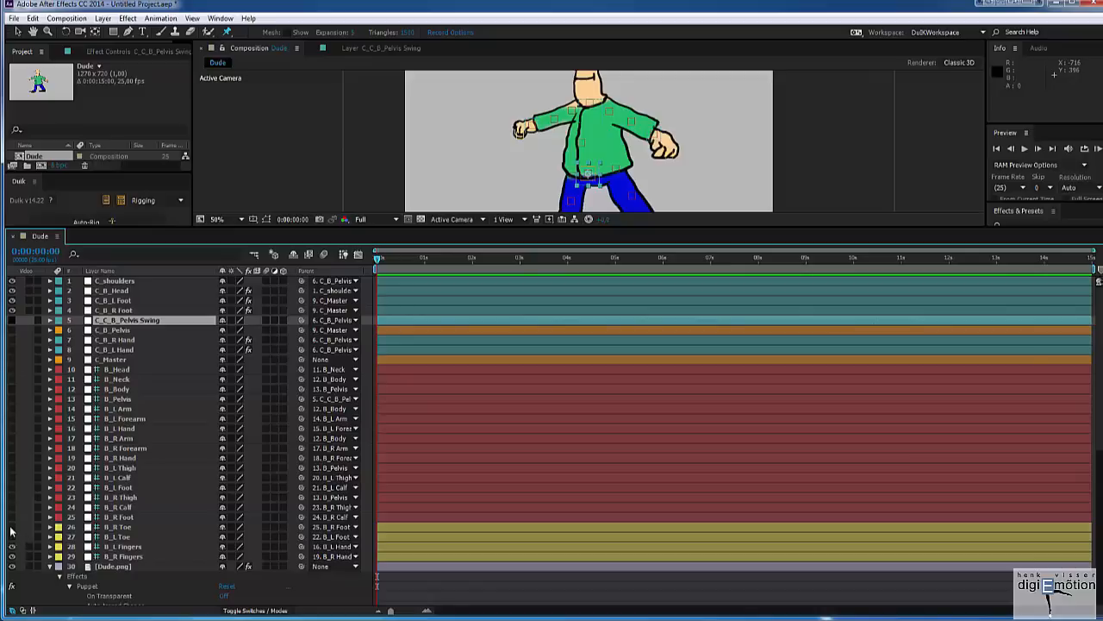
drag(13, 526, 14, 532)
click(12, 536)
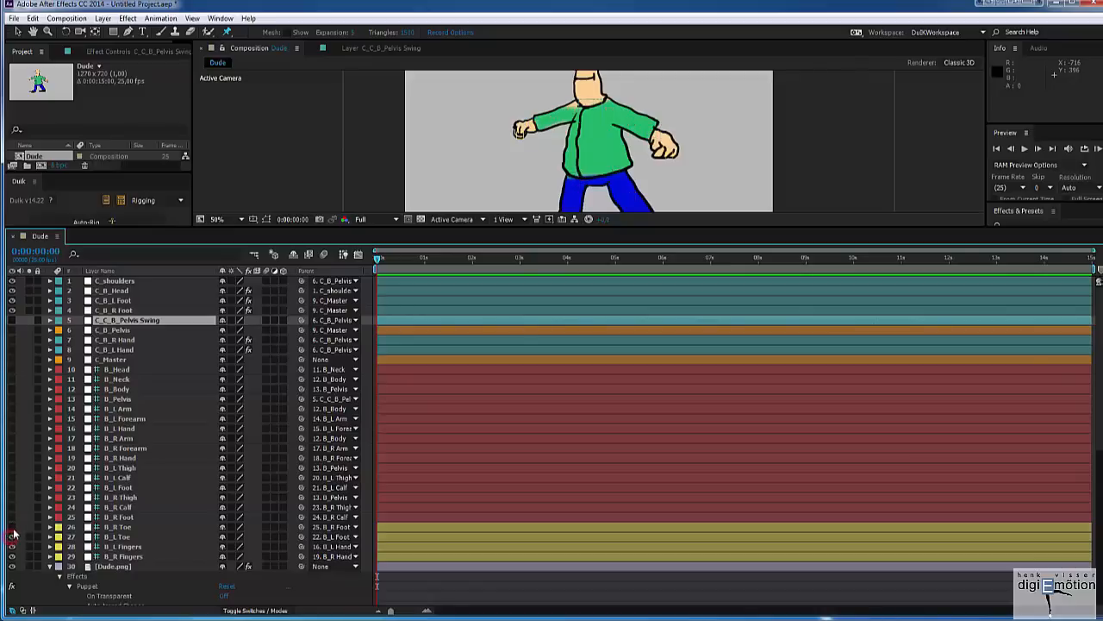
click(12, 526)
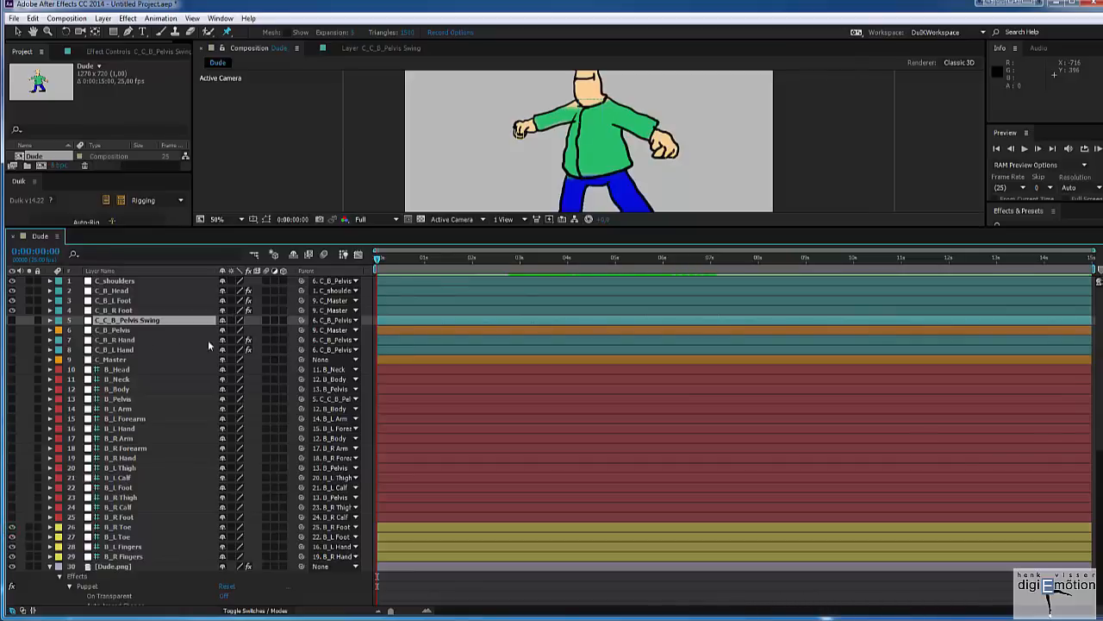
- Make the controller layers from C_C_B_Pelvis Swing to C_Master visible again
click(562, 220)
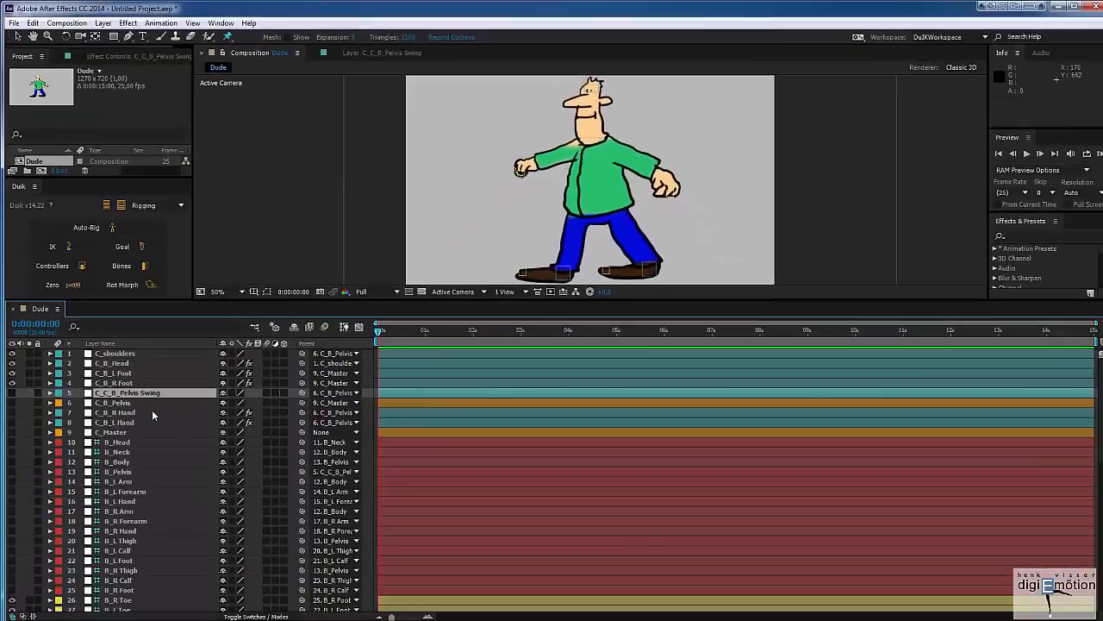
drag(12, 392, 13, 423)
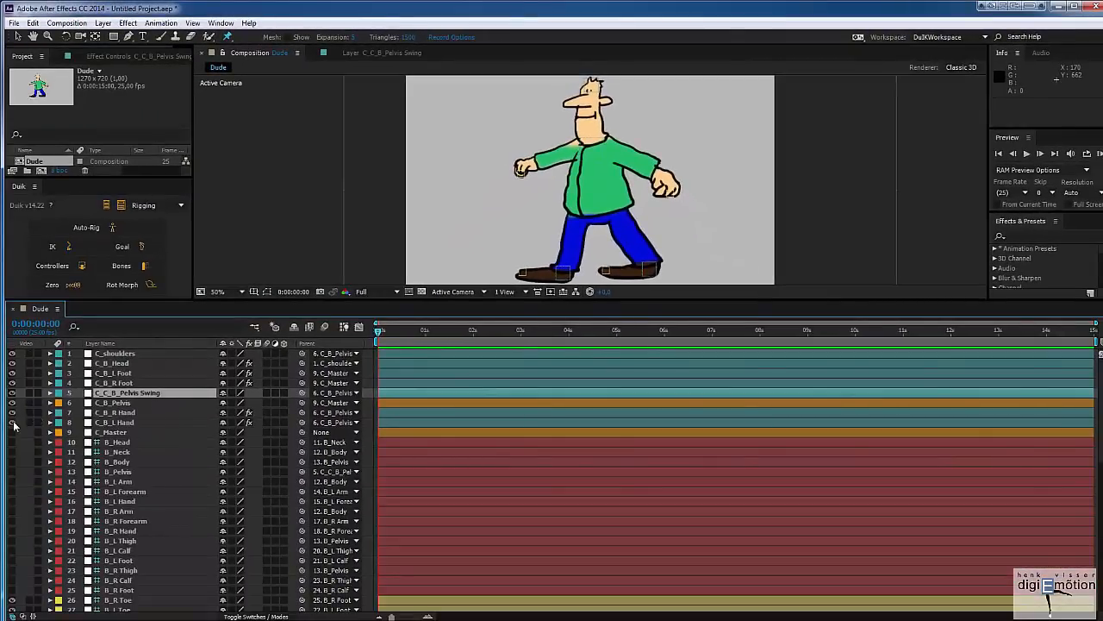
click(13, 432)
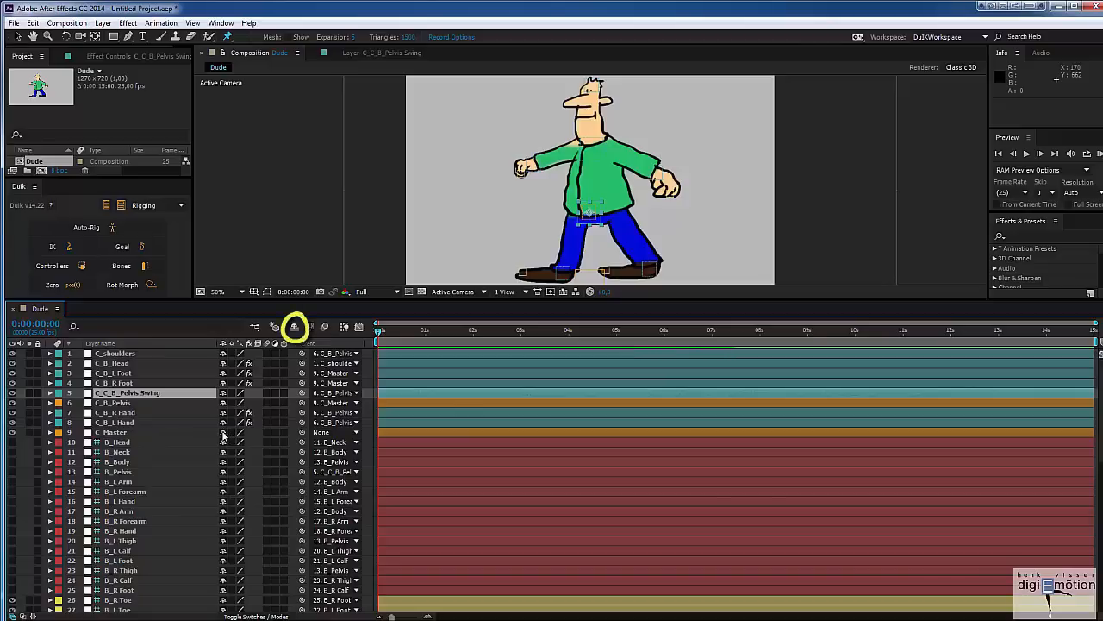
- Mark C_Master through B_R Fingers as shy and hide shy layers, and move the collapsed Dude.png layer to the top of the stack
drag(222, 435, 226, 594)
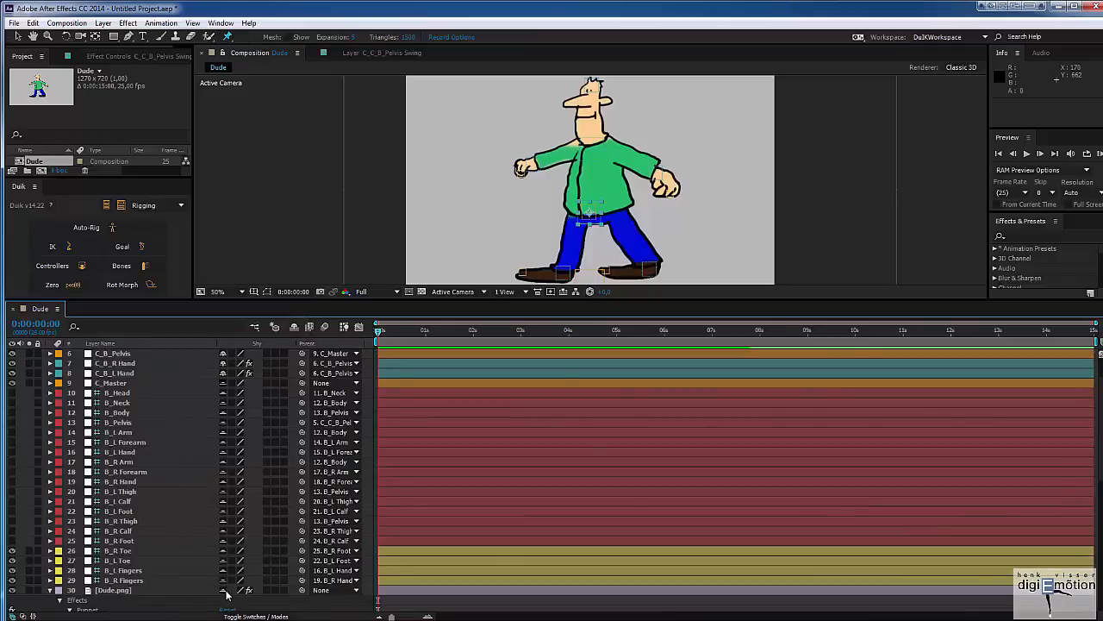
drag(225, 582, 226, 574)
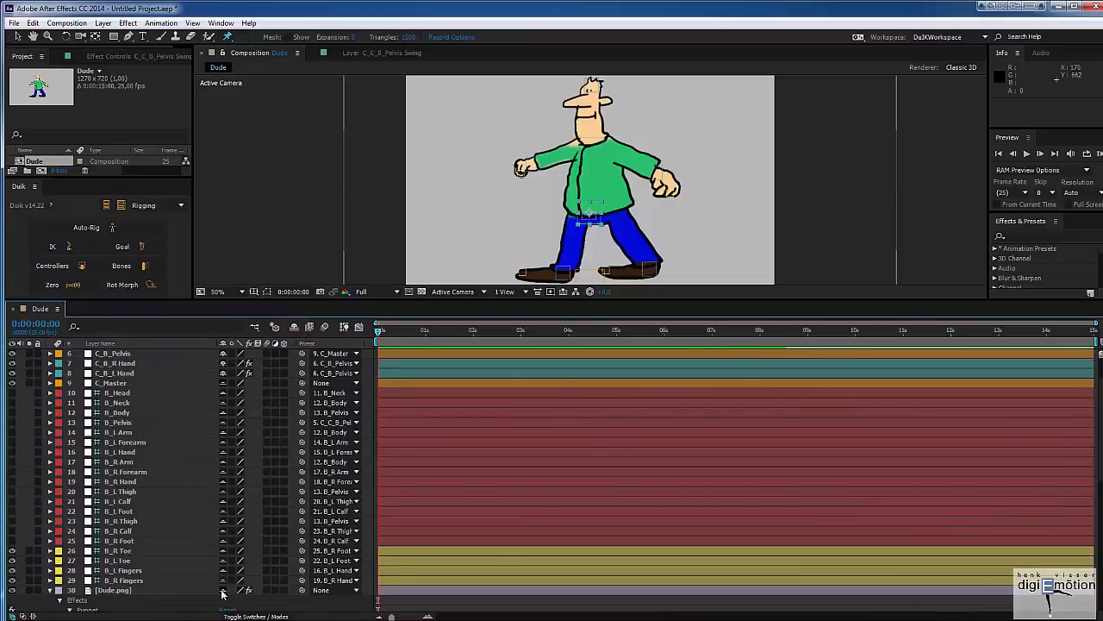
click(223, 591)
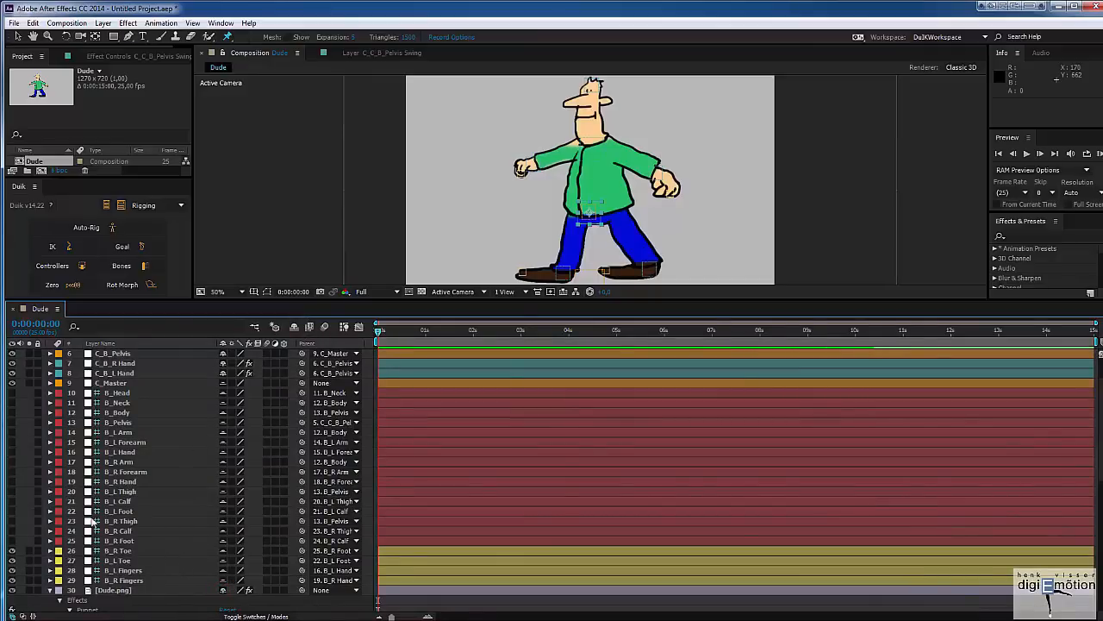
click(294, 327)
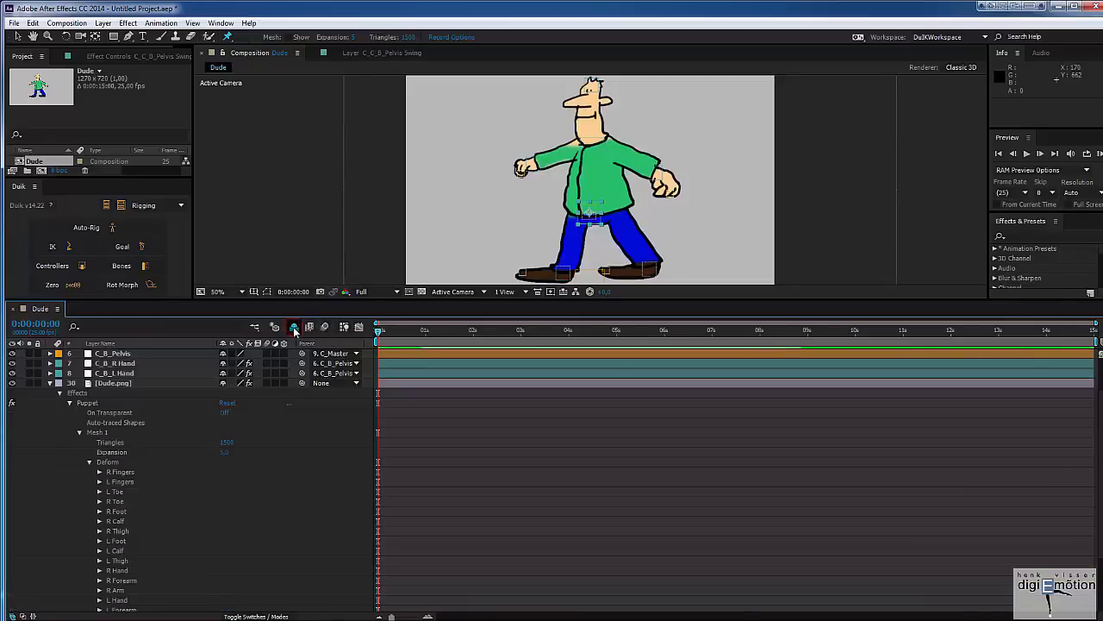
click(52, 385)
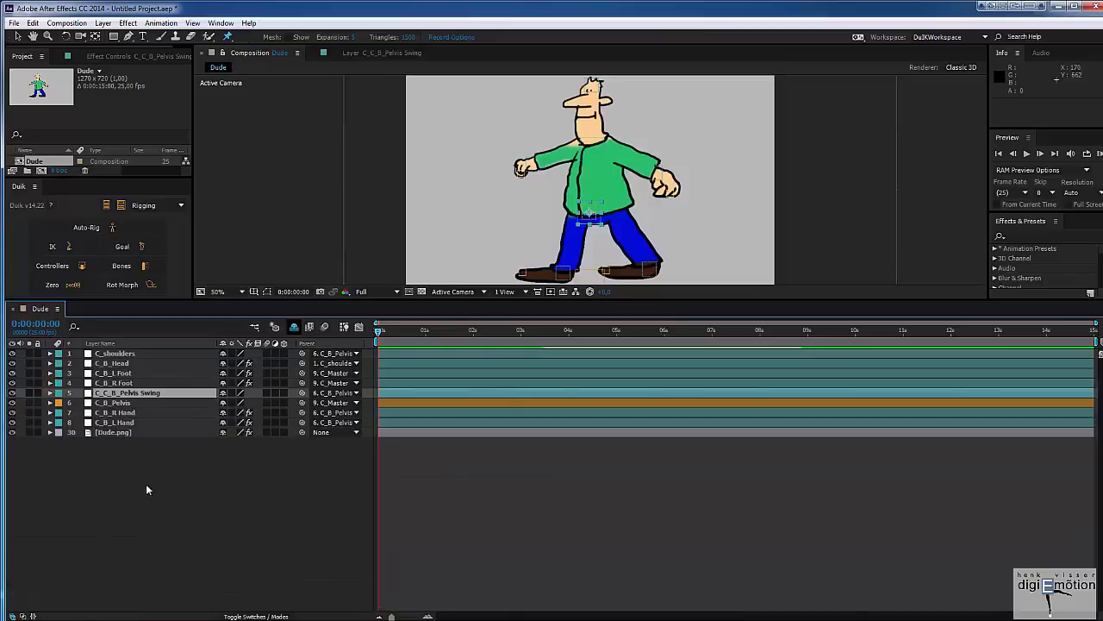
drag(113, 435, 116, 354)
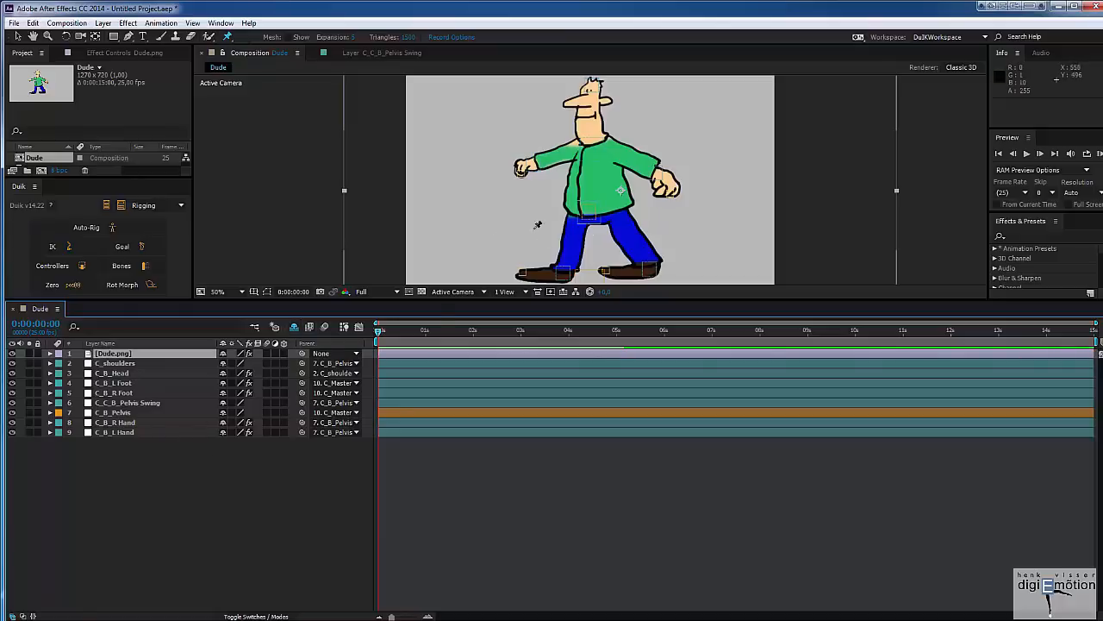
- Reveal the Rotation of the C_B_Pelvis controller and test the rig by rotating it, ending at about -1°
click(115, 413)
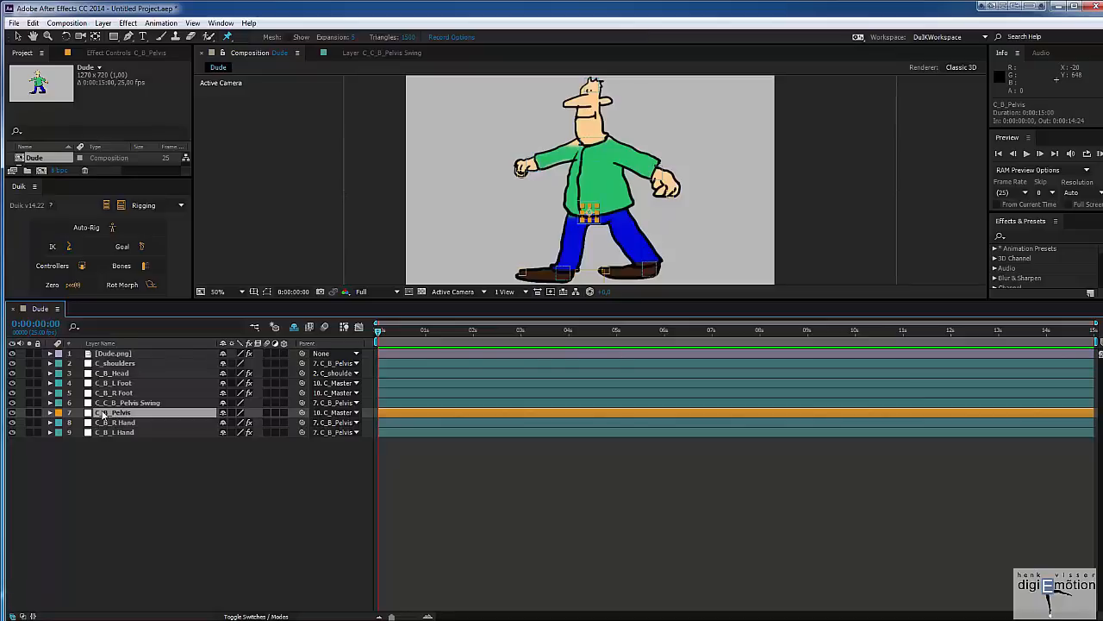
key(r)
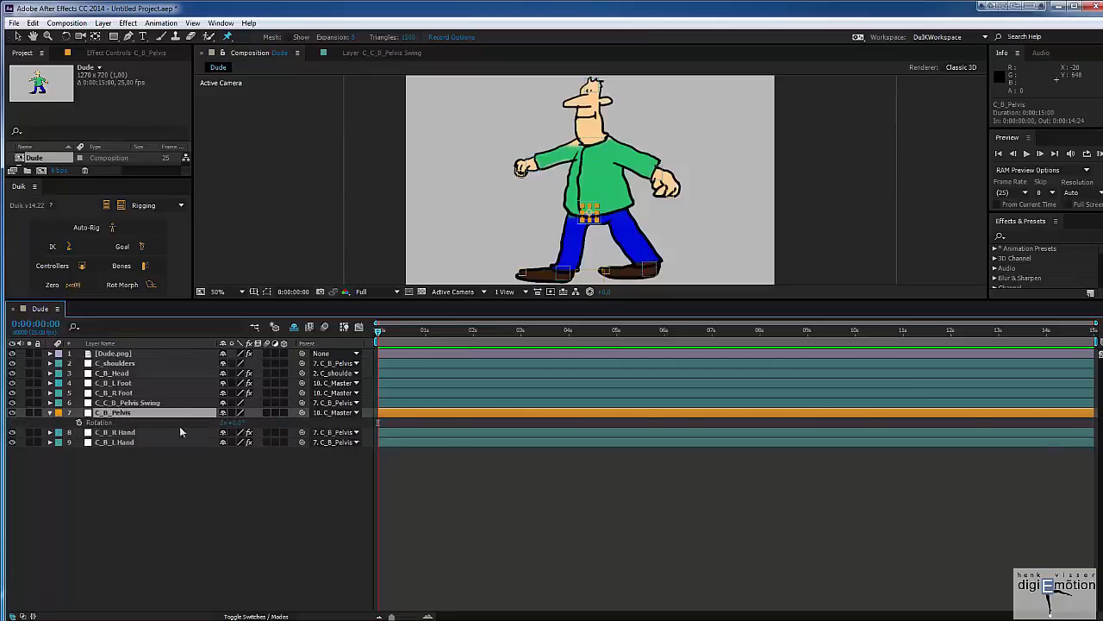
mouse_move(233, 423)
mouse_down()
mouse_move(255, 423)
mouse_move(219, 423)
mouse_move(236, 422)
mouse_move(223, 413)
mouse_up()
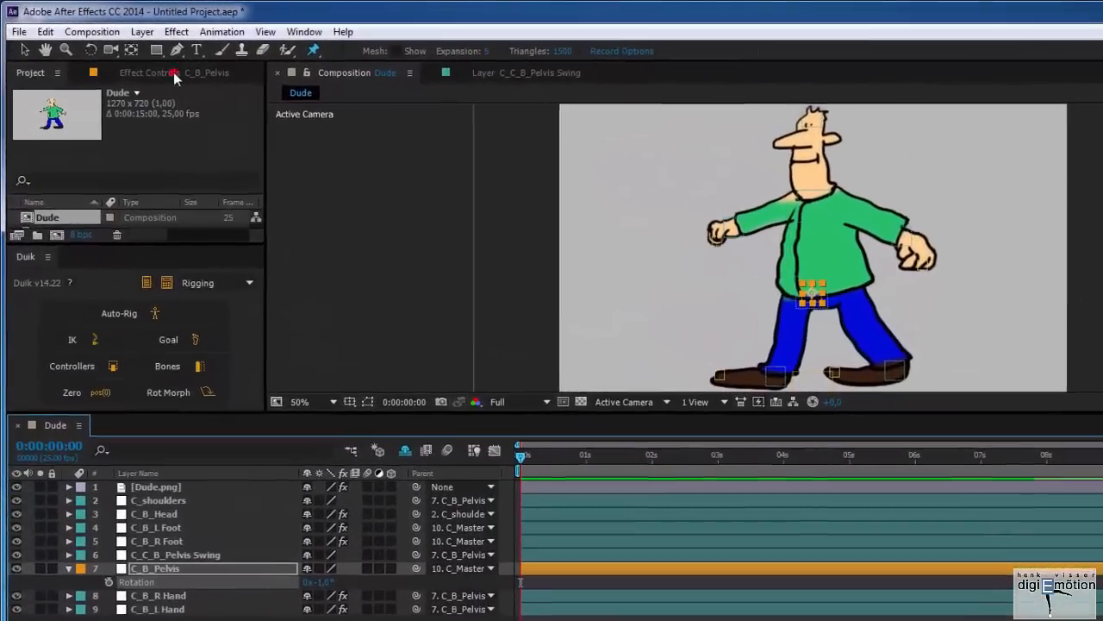
- Turn off IK Orientation for the C_B_L Foot and C_B_R Foot controllers and retest the C_B_Pelvis rotation
click(143, 65)
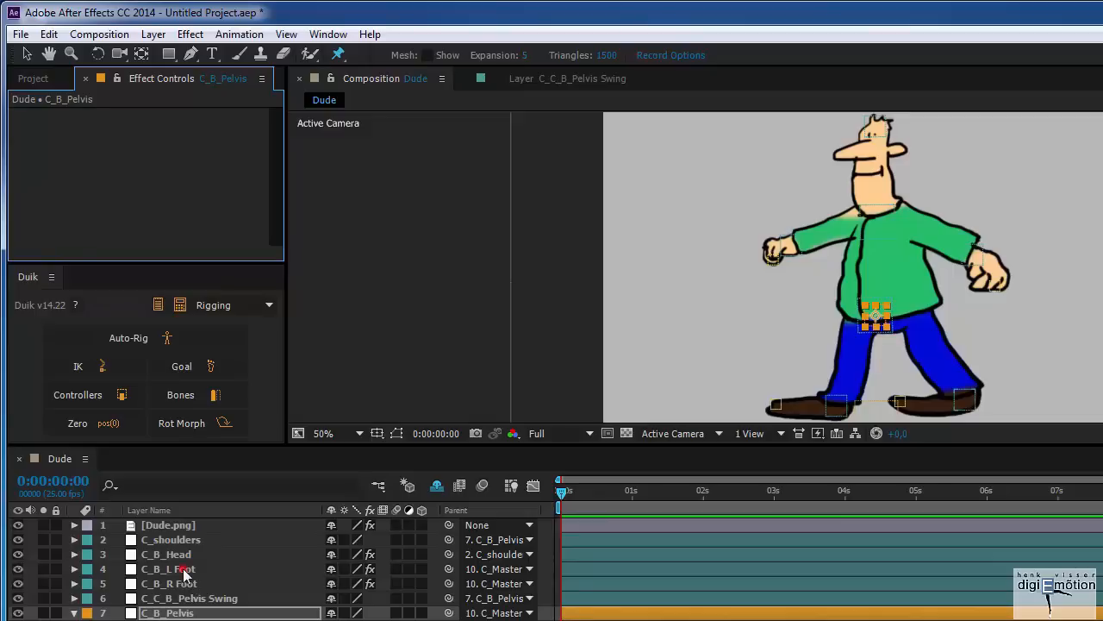
click(176, 569)
ctrl+click(180, 585)
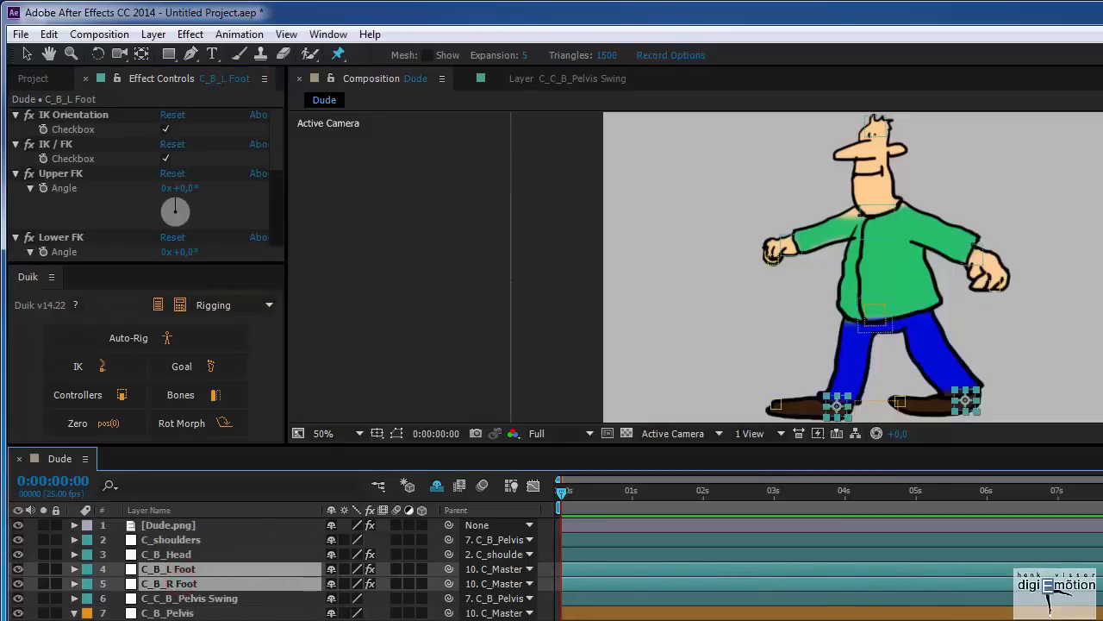
click(183, 570)
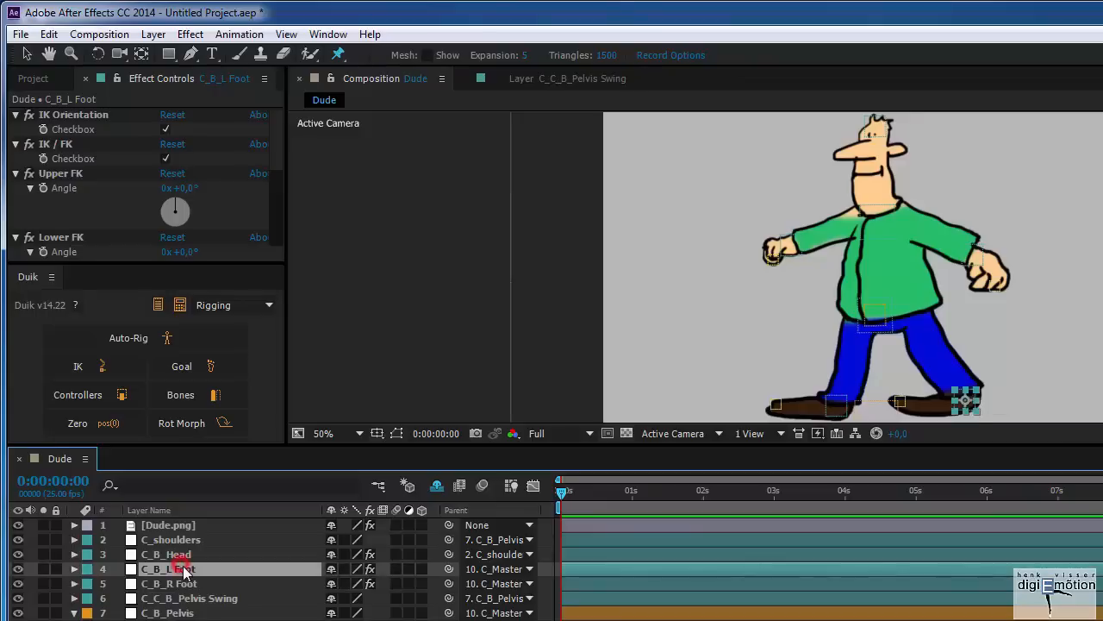
click(166, 129)
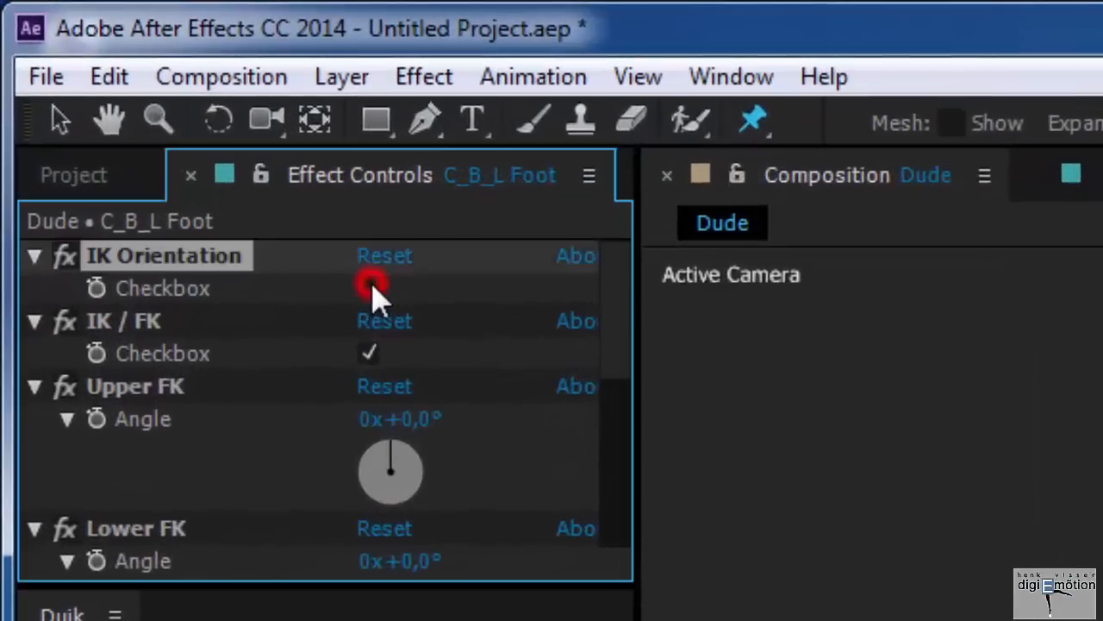
key(ctrl+Down)
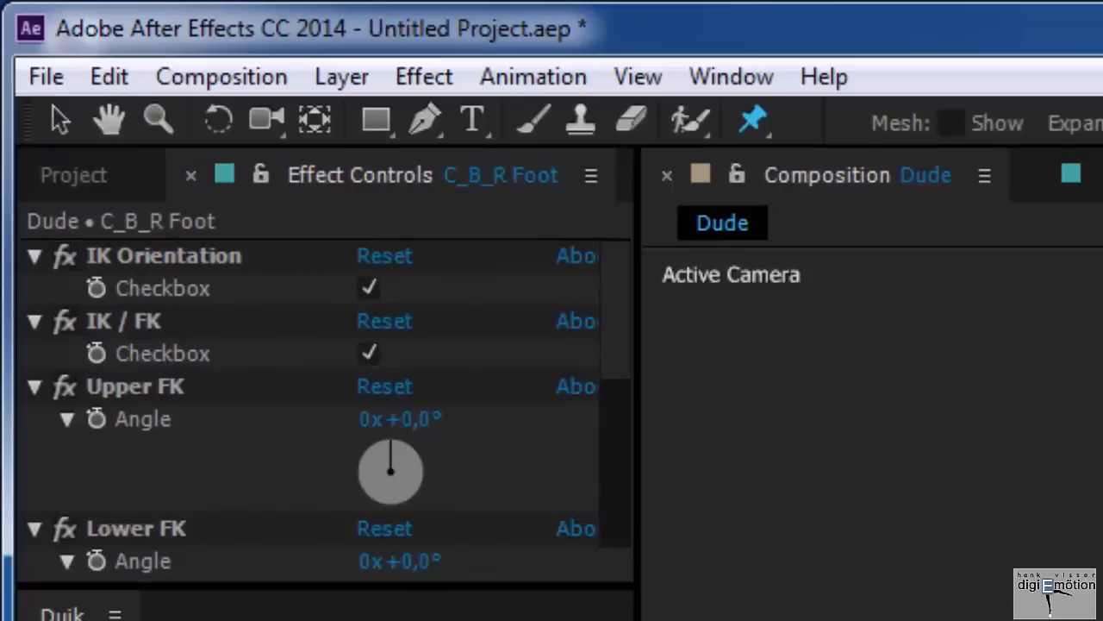
click(369, 288)
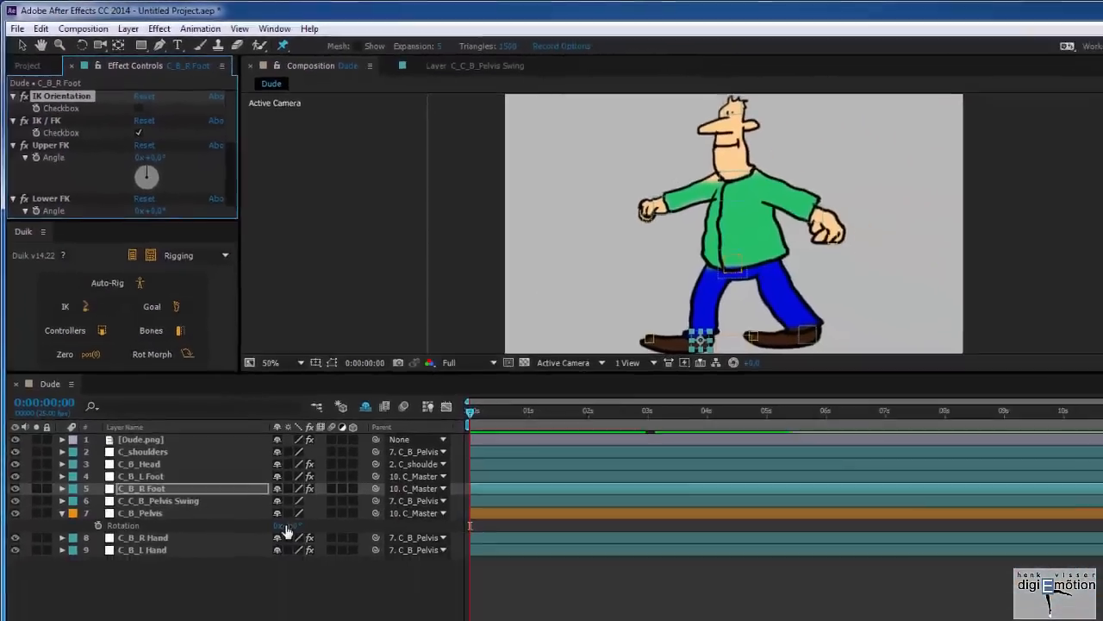
mouse_move(229, 422)
mouse_down()
mouse_move(246, 421)
mouse_move(185, 423)
mouse_move(253, 425)
mouse_move(212, 425)
mouse_move(232, 423)
mouse_up()
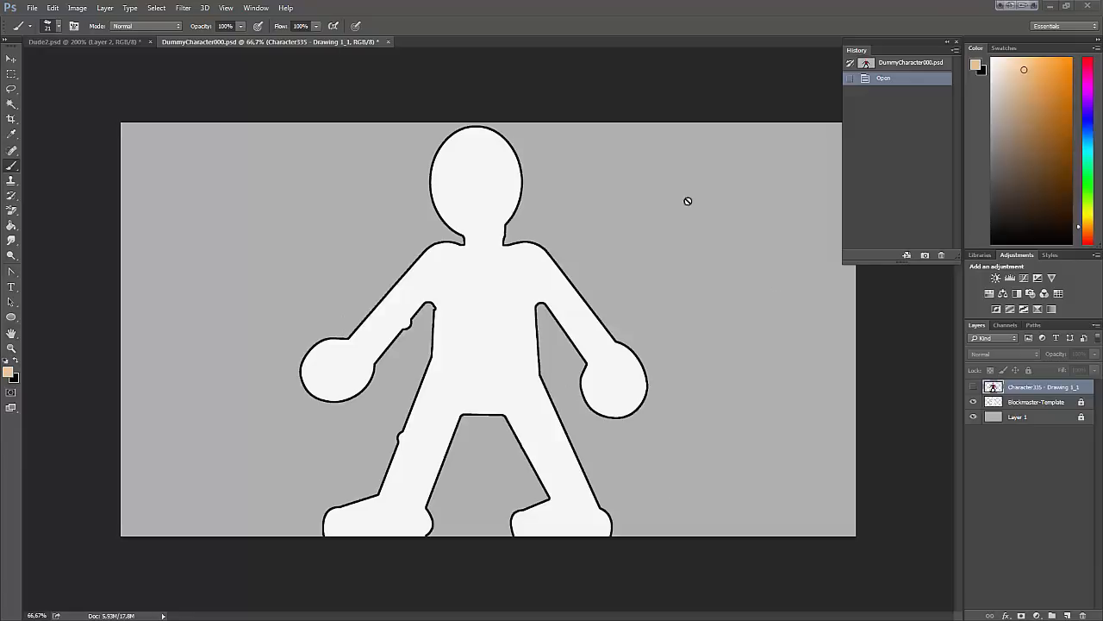
- Switch to DummyCharacter000.psd in Photoshop and show the Character335 - Drawing 1_1 layer over the Blockmaster-Template
click(973, 388)
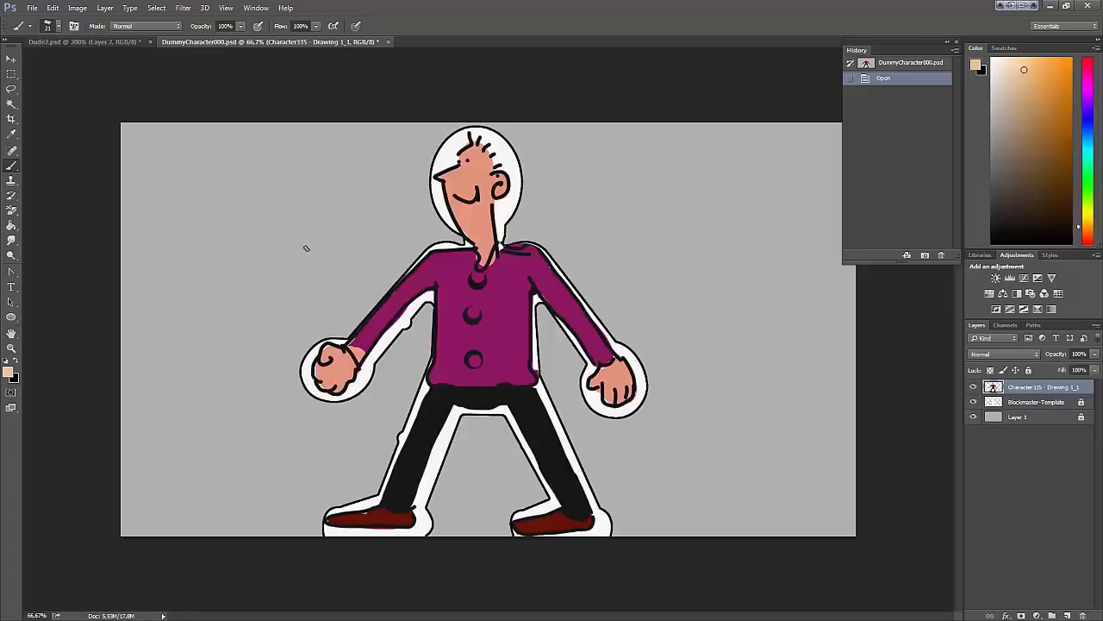
mouse_move(479, 166)
mouse_down()
mouse_move(371, 254)
mouse_move(595, 478)
mouse_move(405, 181)
mouse_up()
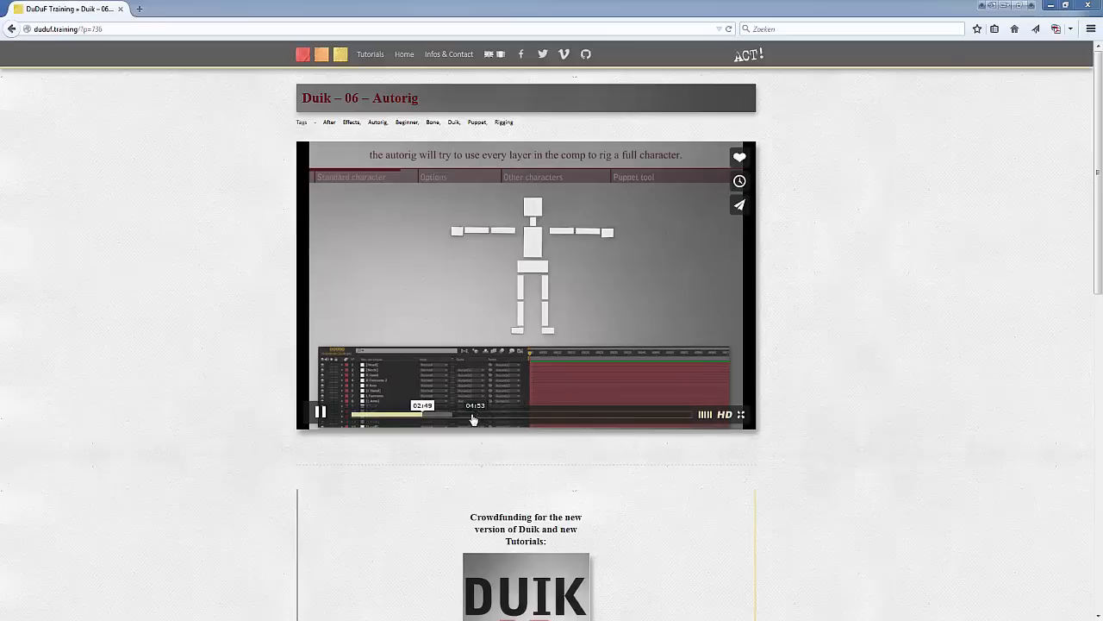
- Switch to Firefox and skim the Duik – 06 – Autorig tutorial video, pausing it at the puppet tool chapter
click(449, 418)
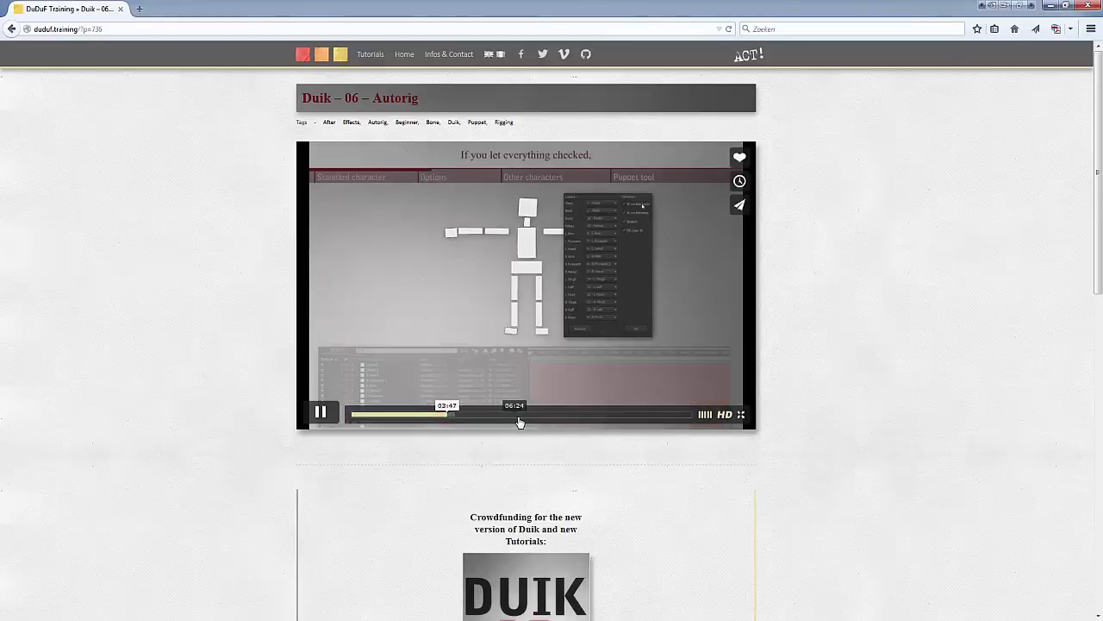
click(503, 417)
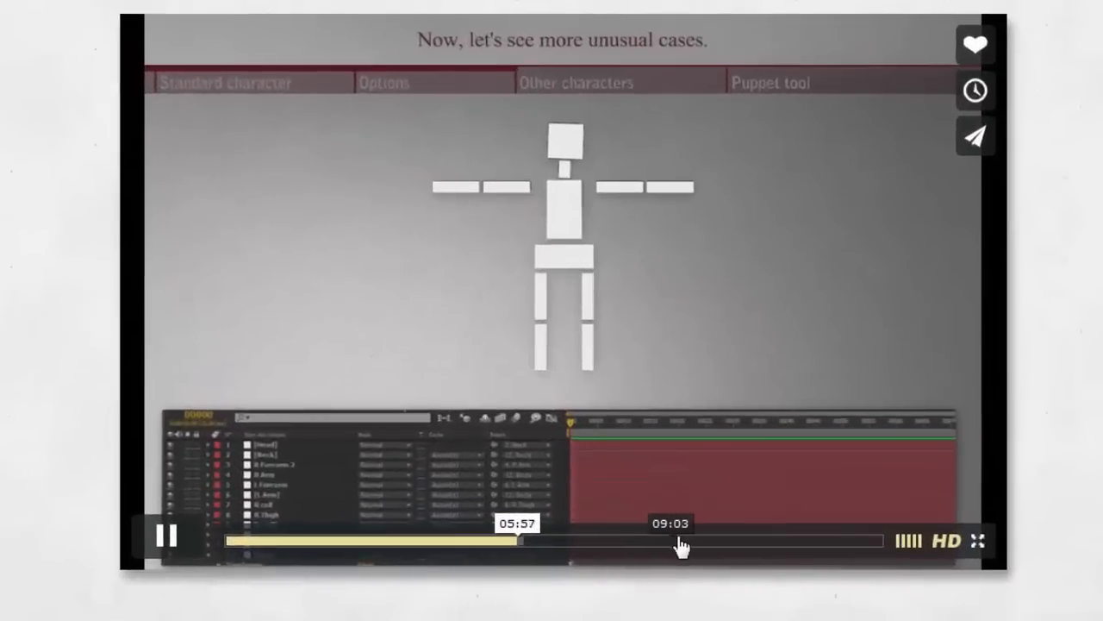
click(679, 542)
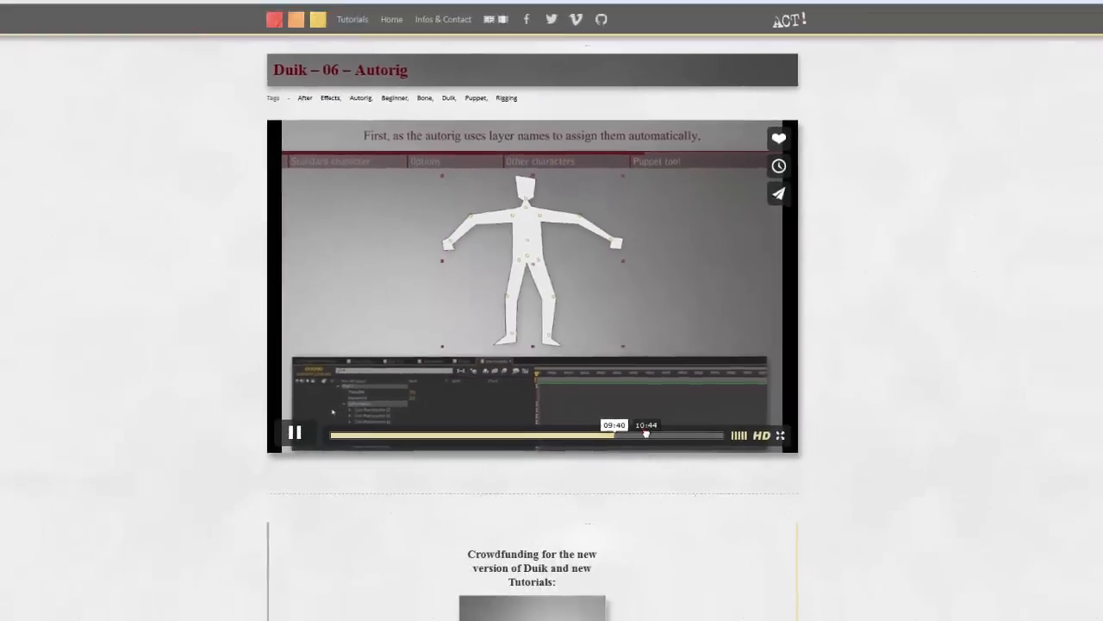
click(753, 541)
click(646, 417)
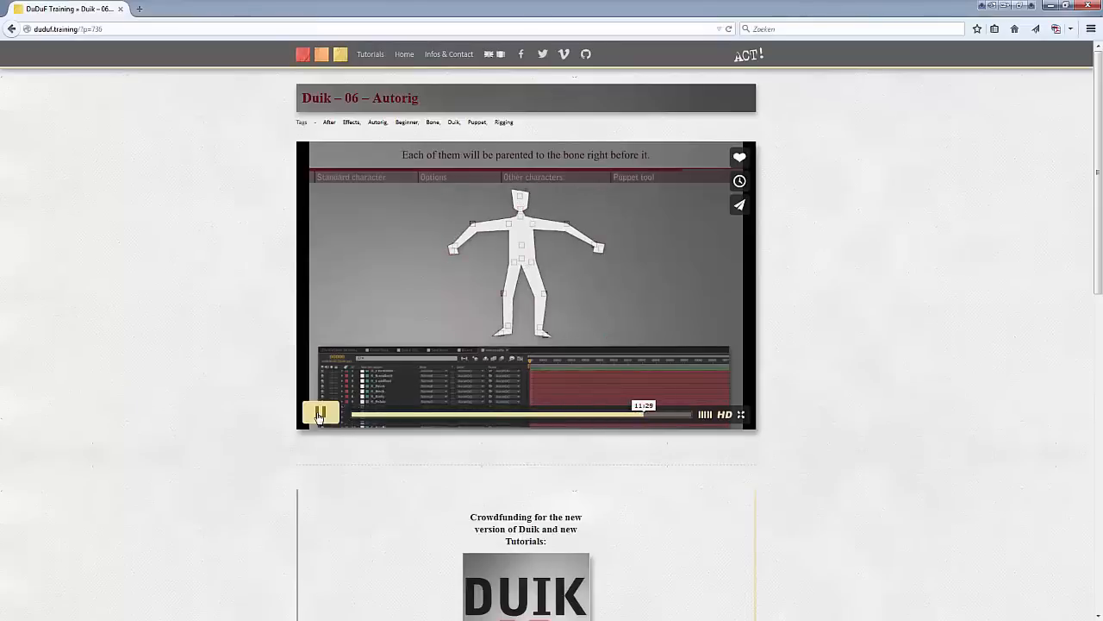
click(318, 416)
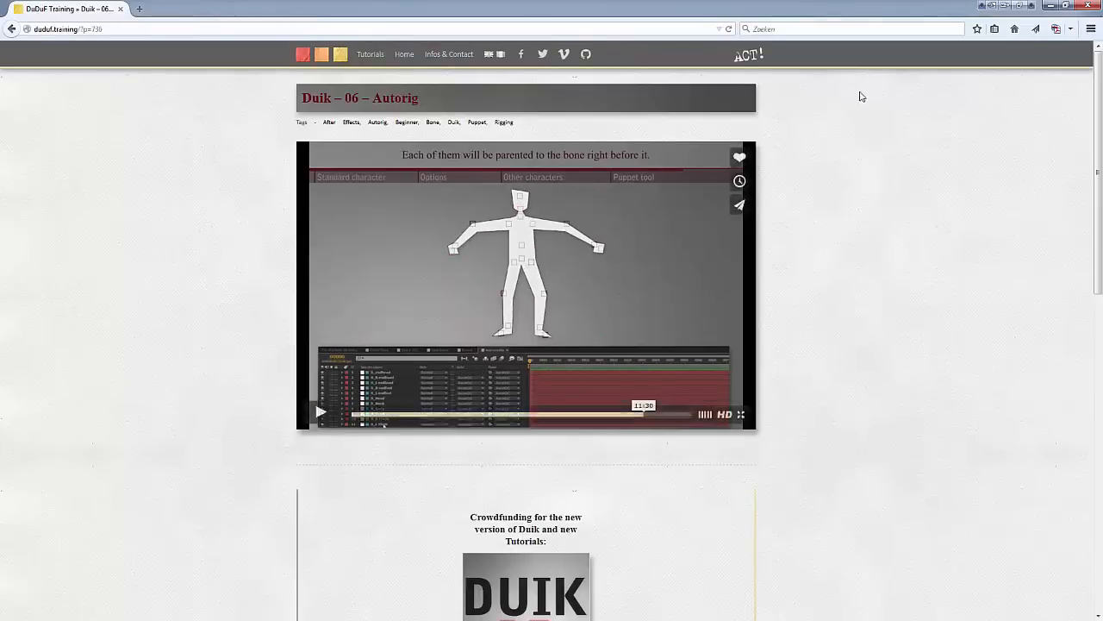
- Leave the Autorig page and look through the Duik – Third party tutorials page
click(1089, 7)
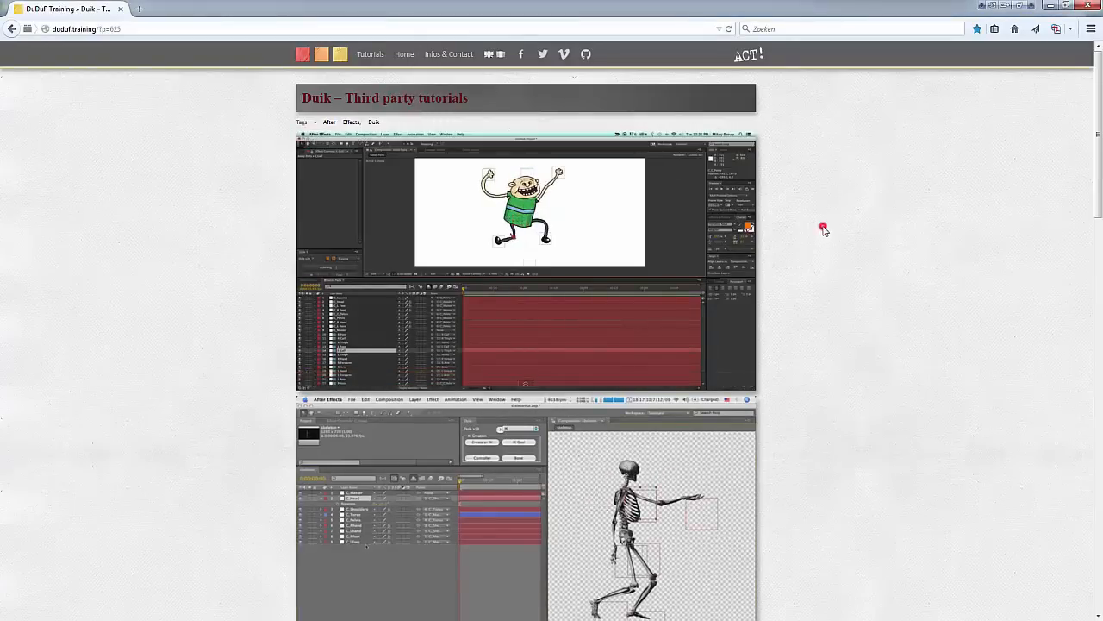
scroll(825, 229, down, 4)
scroll(828, 231, up, 4)
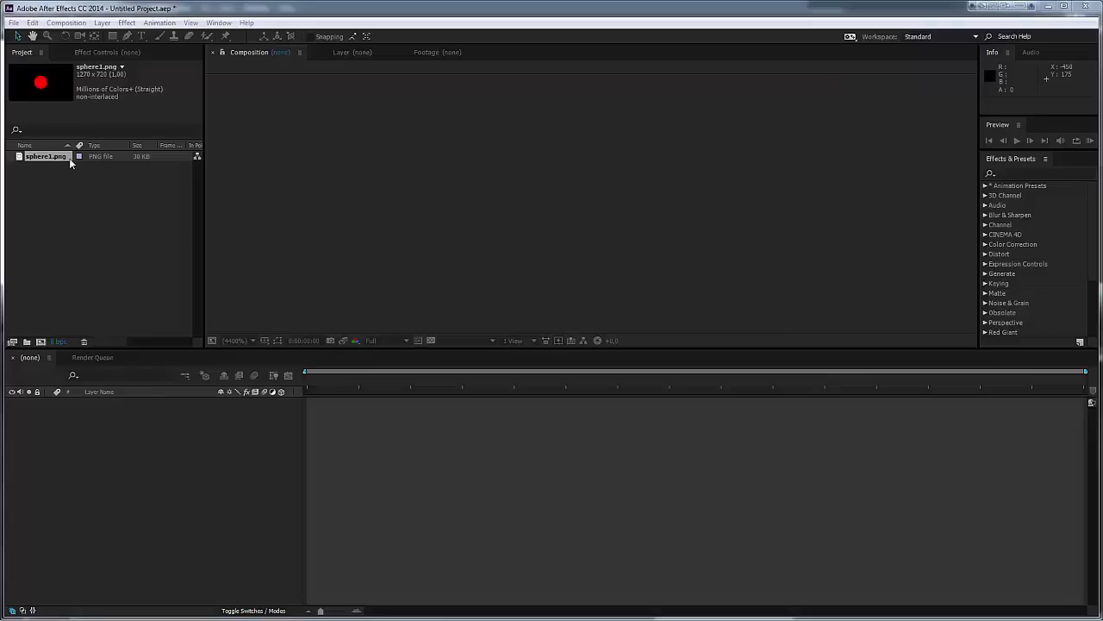
- Switch to After Effects, create a composition from sphere1.png and place Puppet pins at the circle's upper edge, centre and lower edge
click(55, 159)
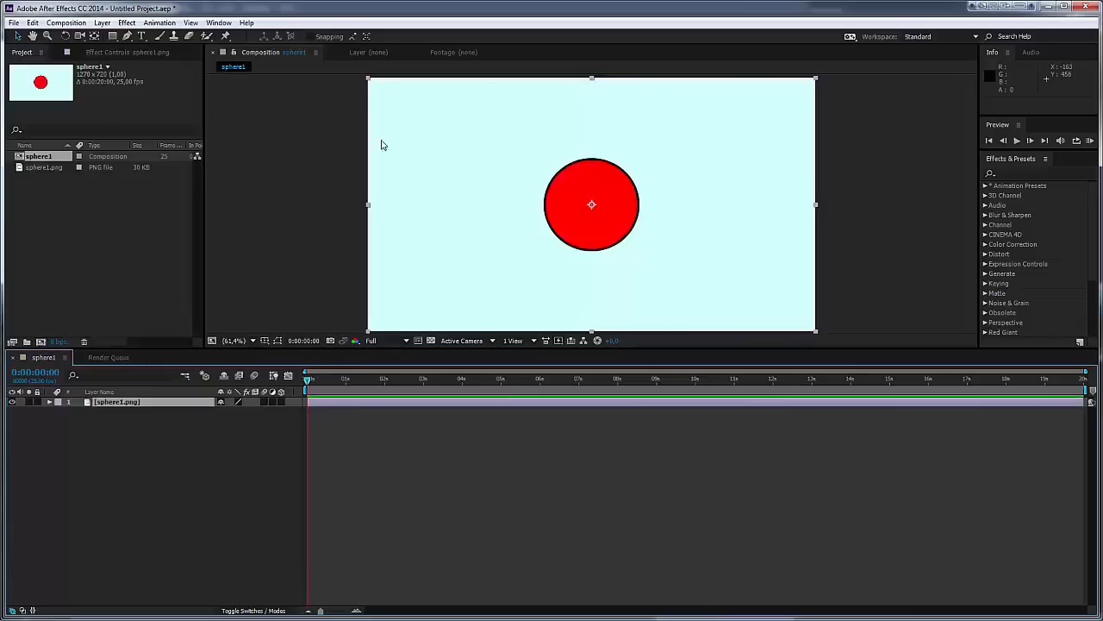
click(226, 36)
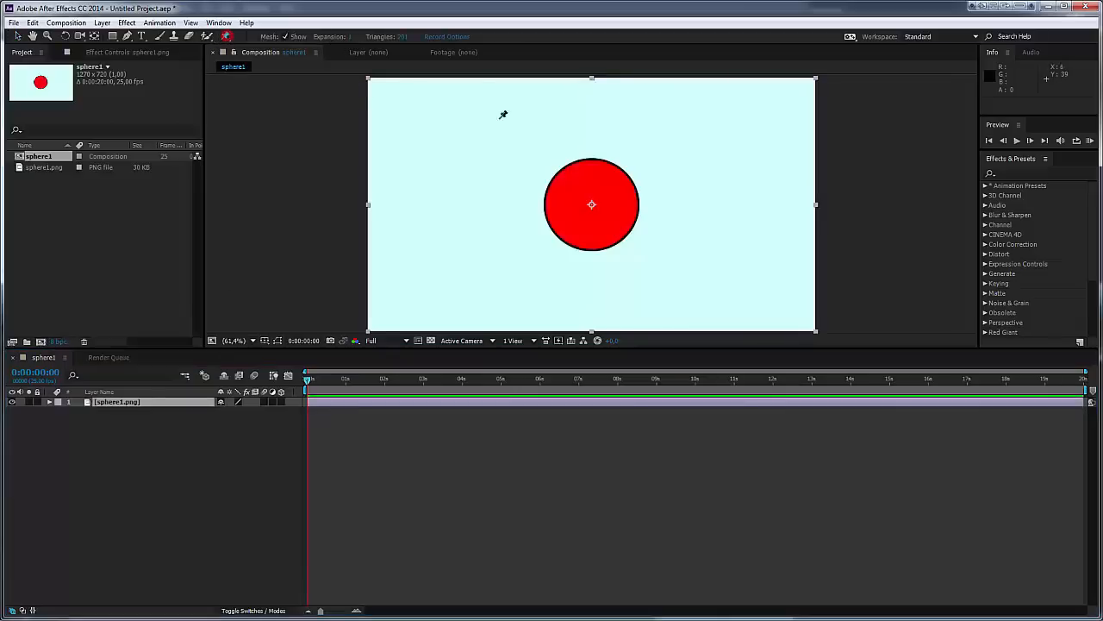
click(592, 164)
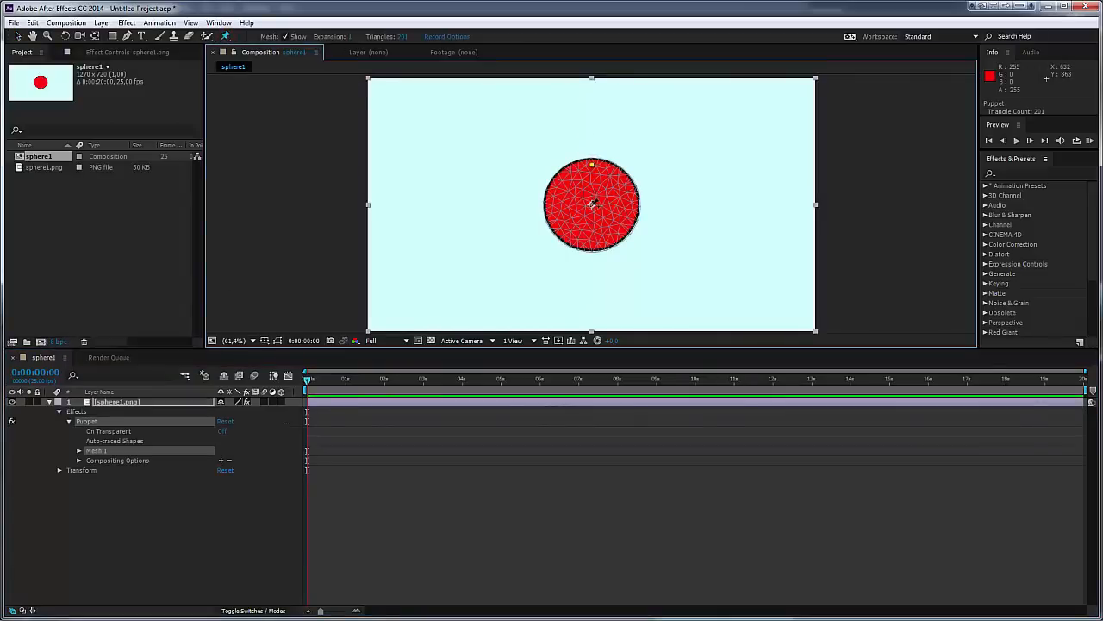
click(591, 205)
click(590, 247)
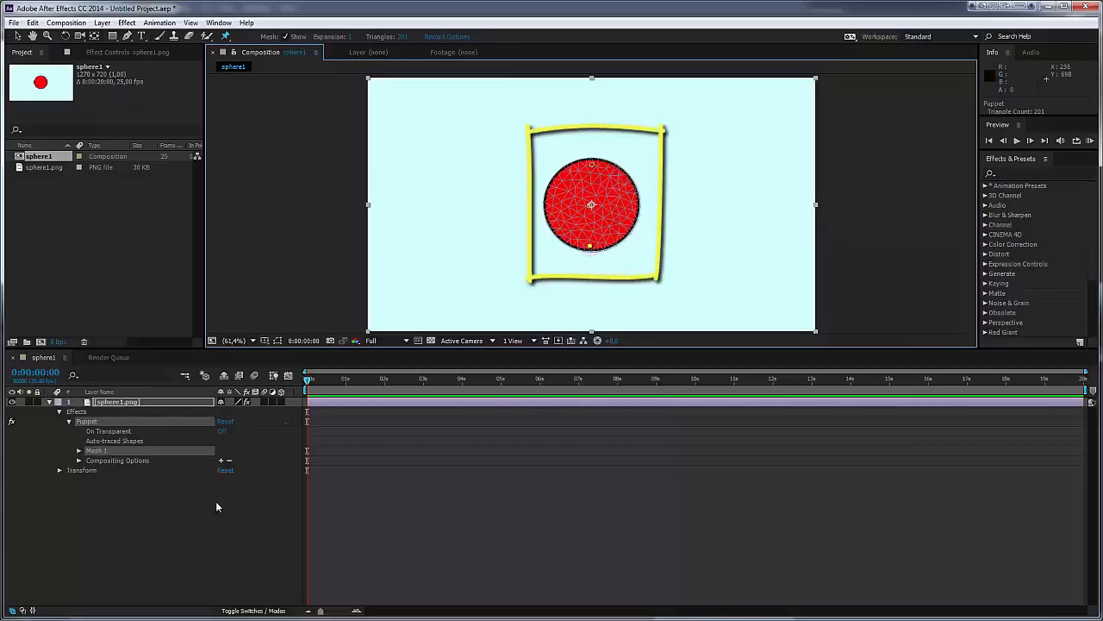
- Expand the Deform group of the sphere's Mesh 1 and reveal the Position properties of Puppet Pins 1, 2 and 3
click(77, 451)
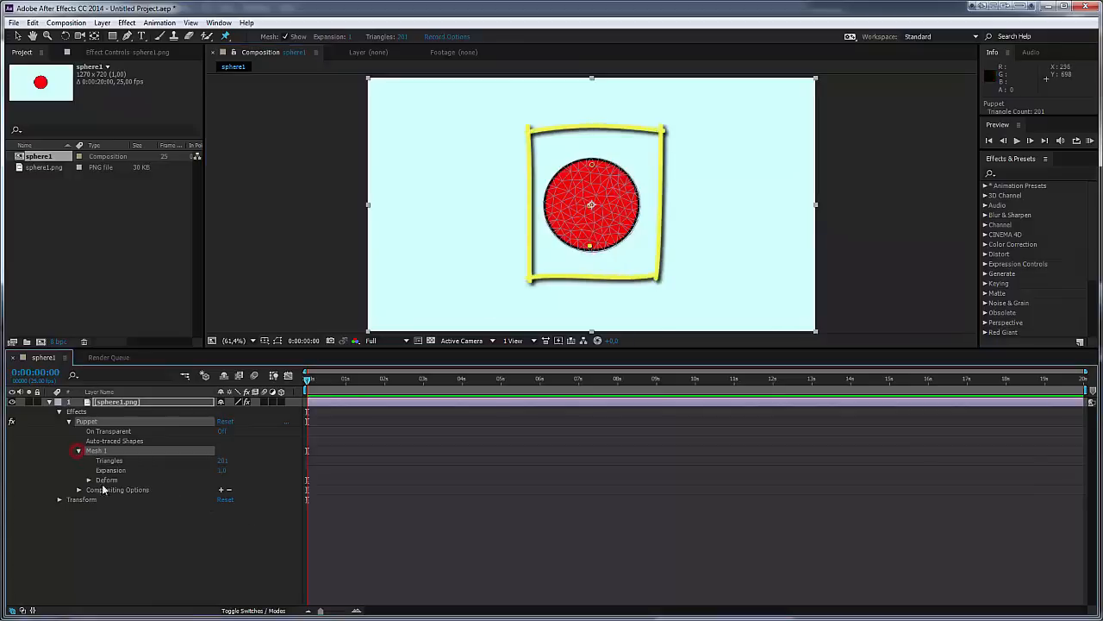
click(89, 480)
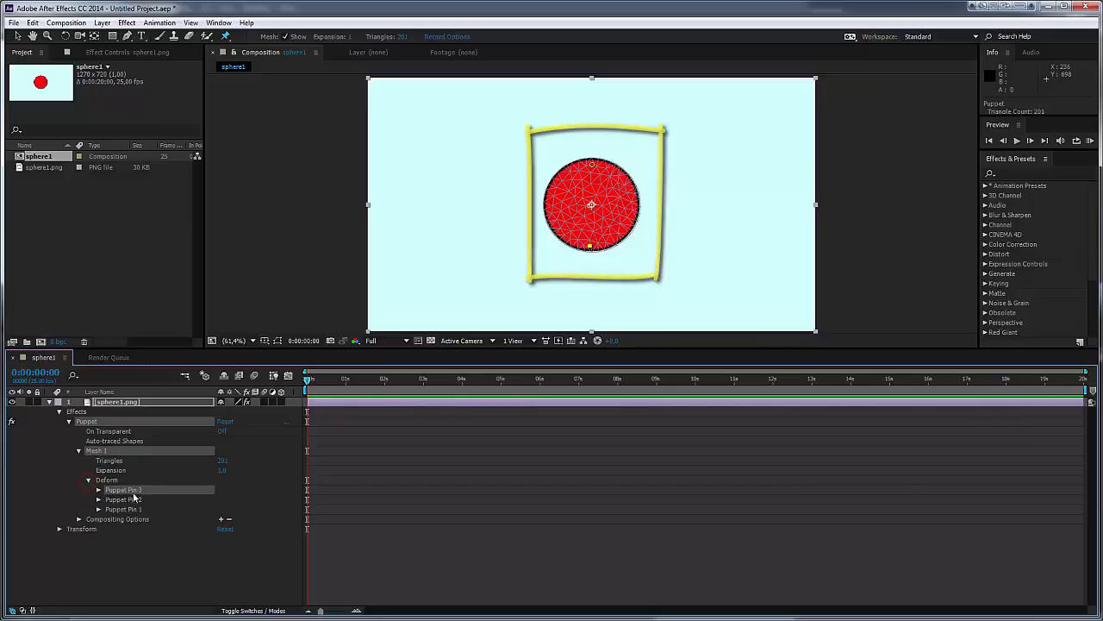
click(123, 499)
shift+click(124, 509)
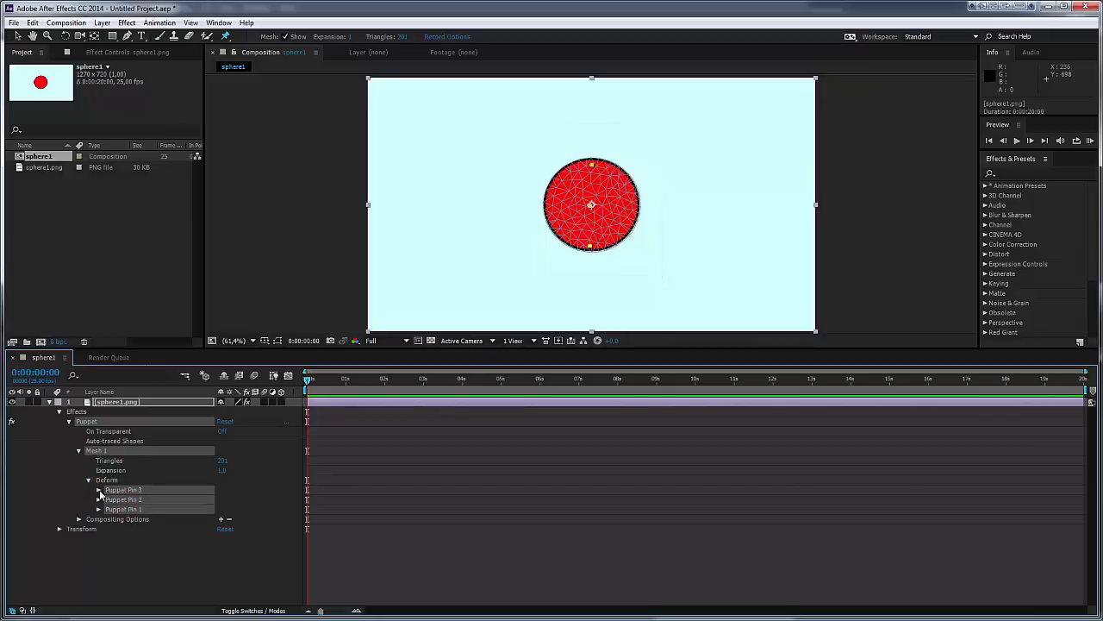
click(99, 489)
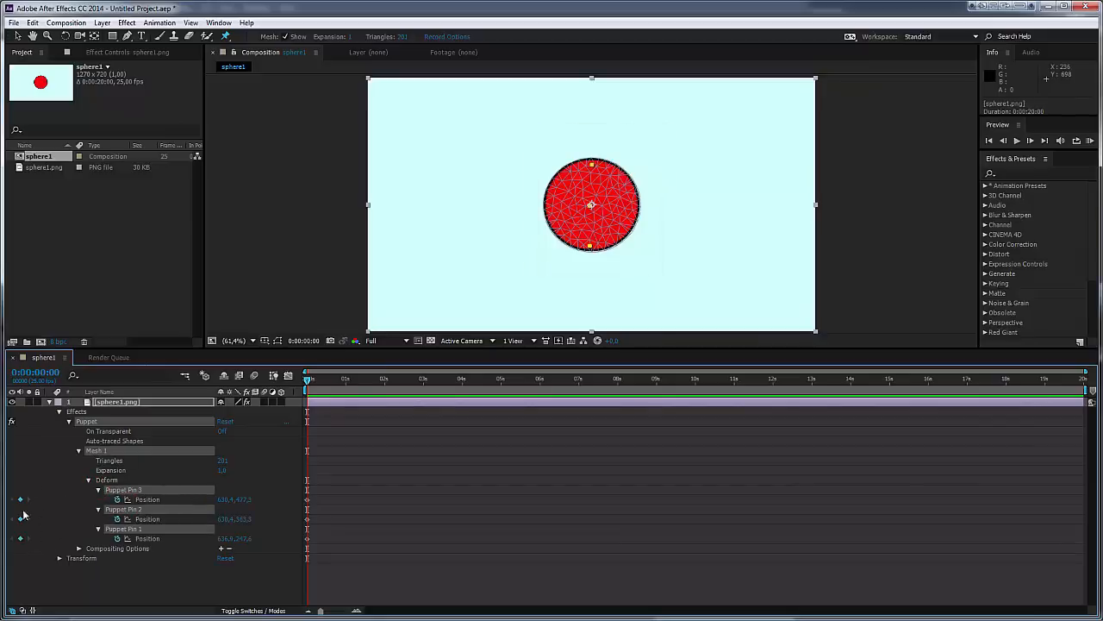
- At 0:00:02:18, move the circle's centre pin, Puppet Pin 2, horizontally to just beyond the circle's right edge
drag(309, 383, 414, 405)
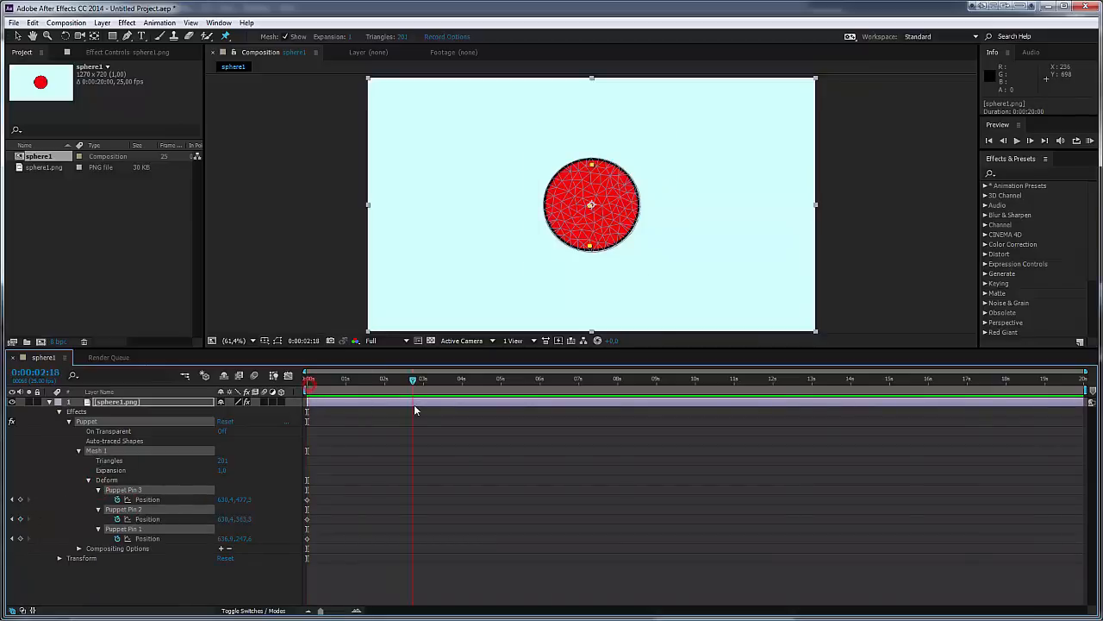
click(174, 557)
click(124, 510)
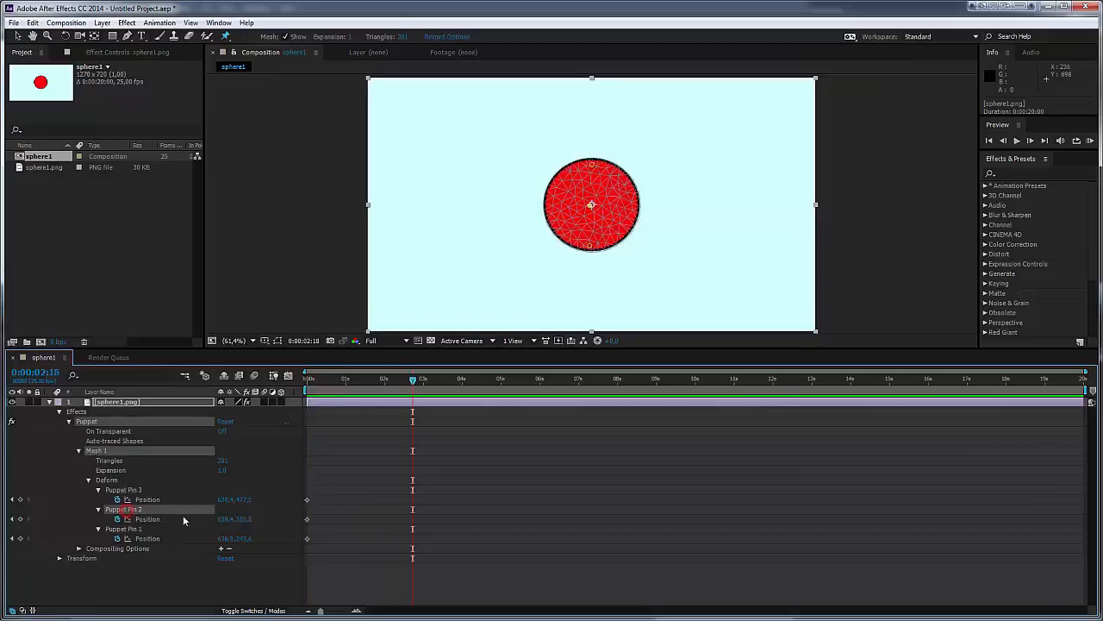
click(147, 519)
drag(591, 207, 664, 213)
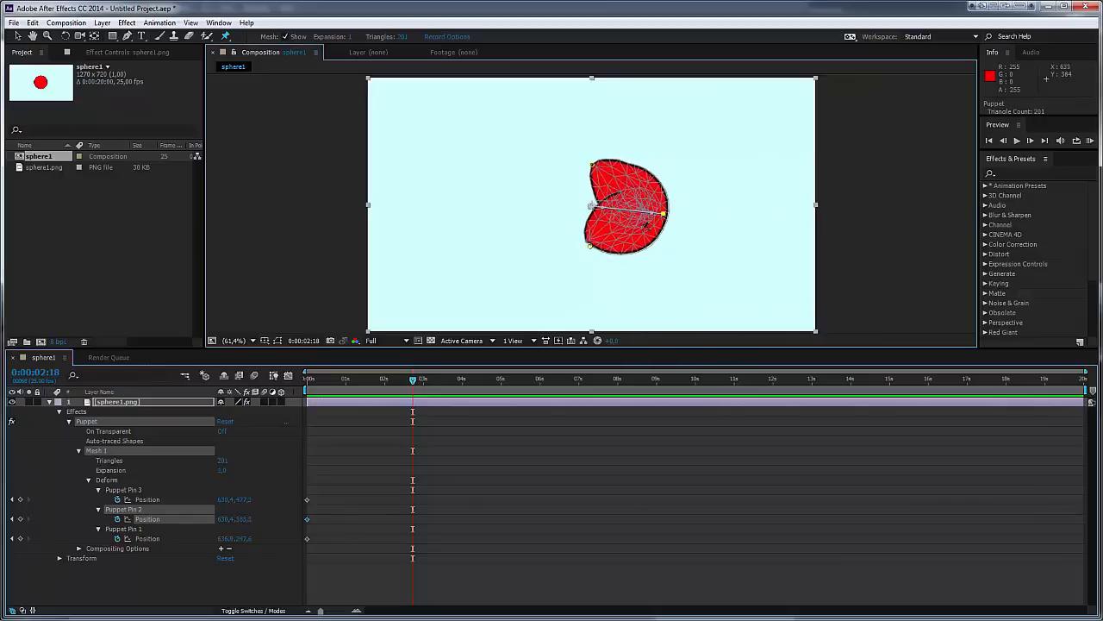
- Scrub the sphere1 composition between 0:00:04:24 and the start to preview the pin deformation on the blok.png footage
drag(412, 382, 500, 433)
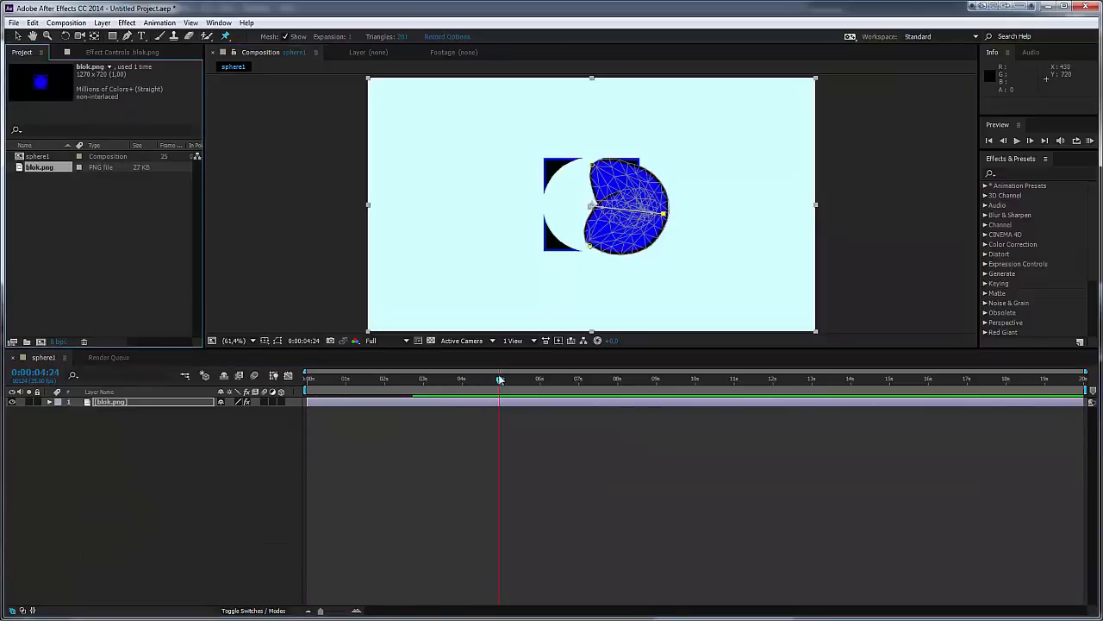
mouse_move(500, 379)
mouse_down()
mouse_move(308, 381)
mouse_move(459, 382)
mouse_up()
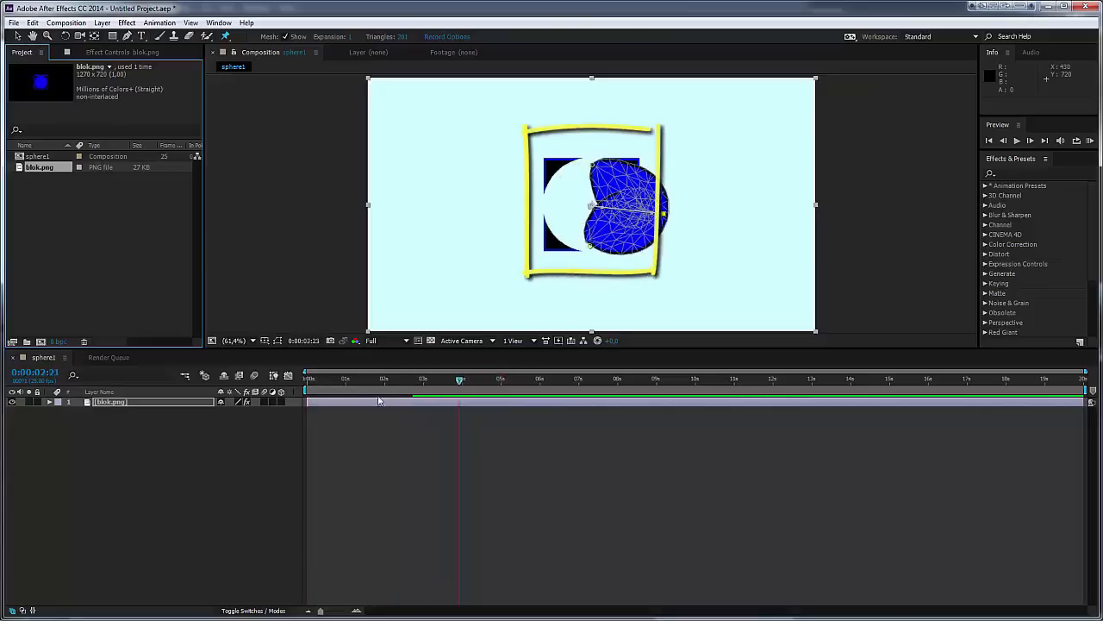
key(Home)
mouse_move(331, 400)
mouse_down()
mouse_move(463, 400)
mouse_move(279, 407)
mouse_move(491, 401)
mouse_move(249, 415)
mouse_move(457, 404)
mouse_move(286, 409)
mouse_up()
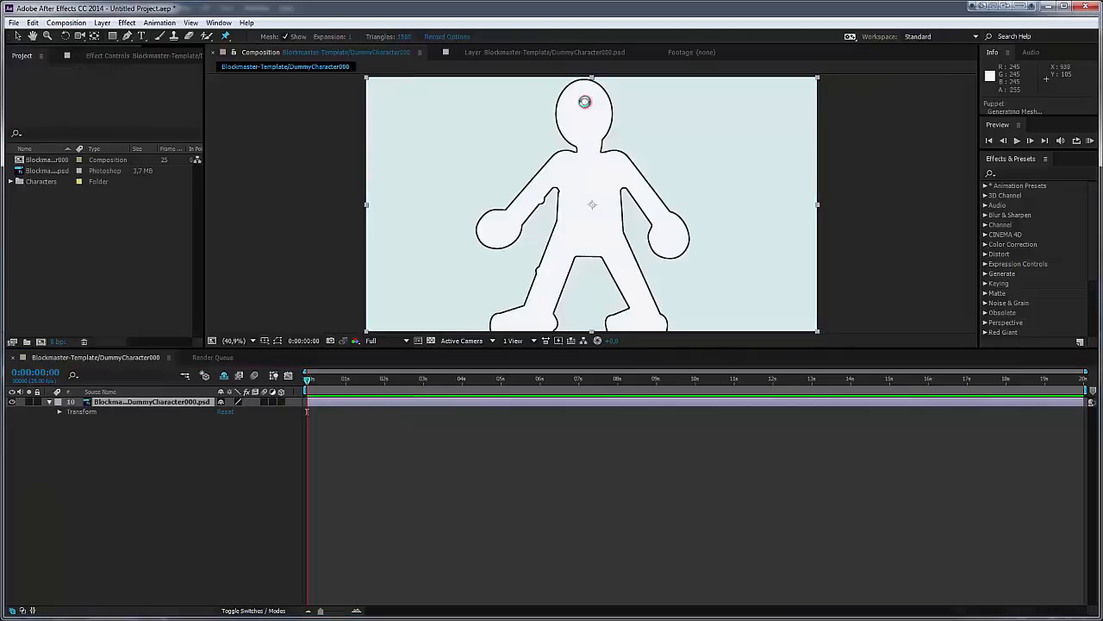
- Place a Puppet pin on the dummy character's head in the Blockmaster-Template composition, collapse the layer and reveal the shy layers
click(585, 101)
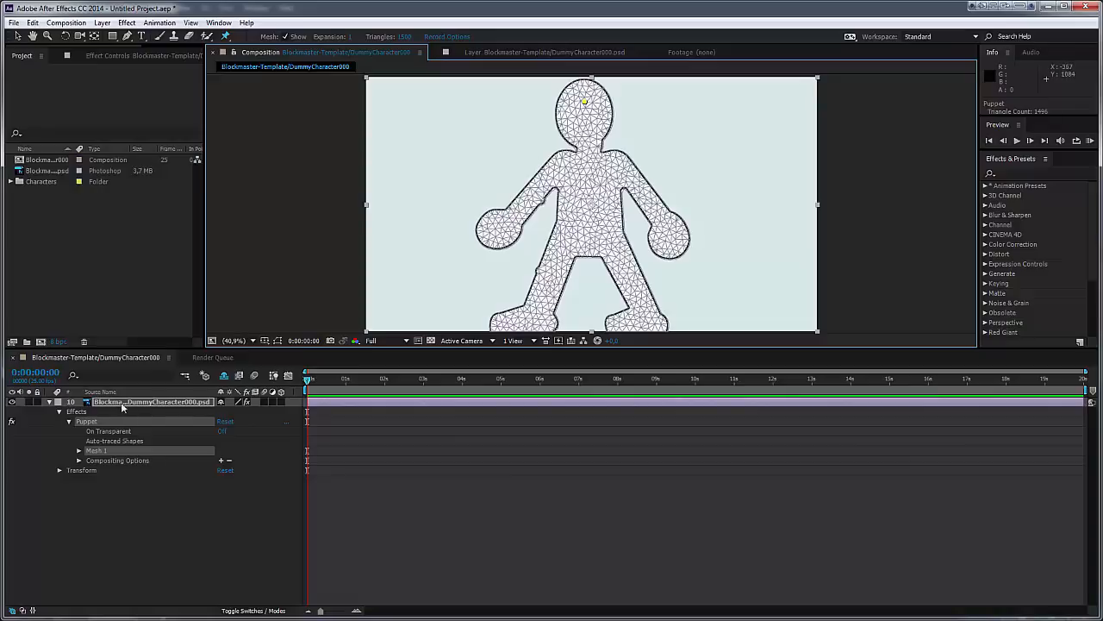
click(49, 402)
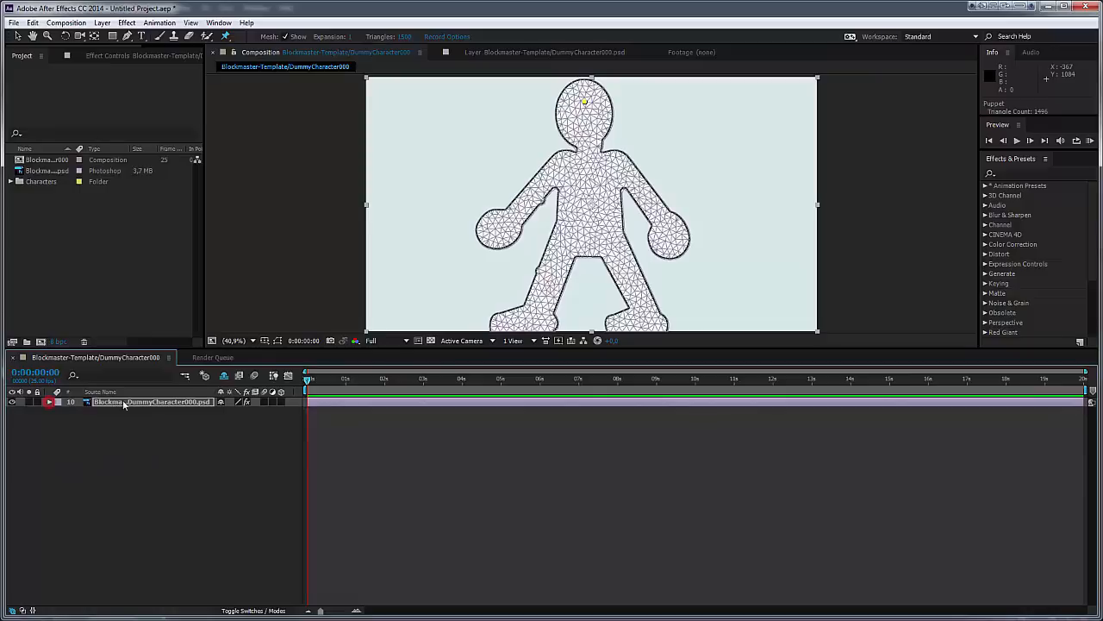
click(224, 376)
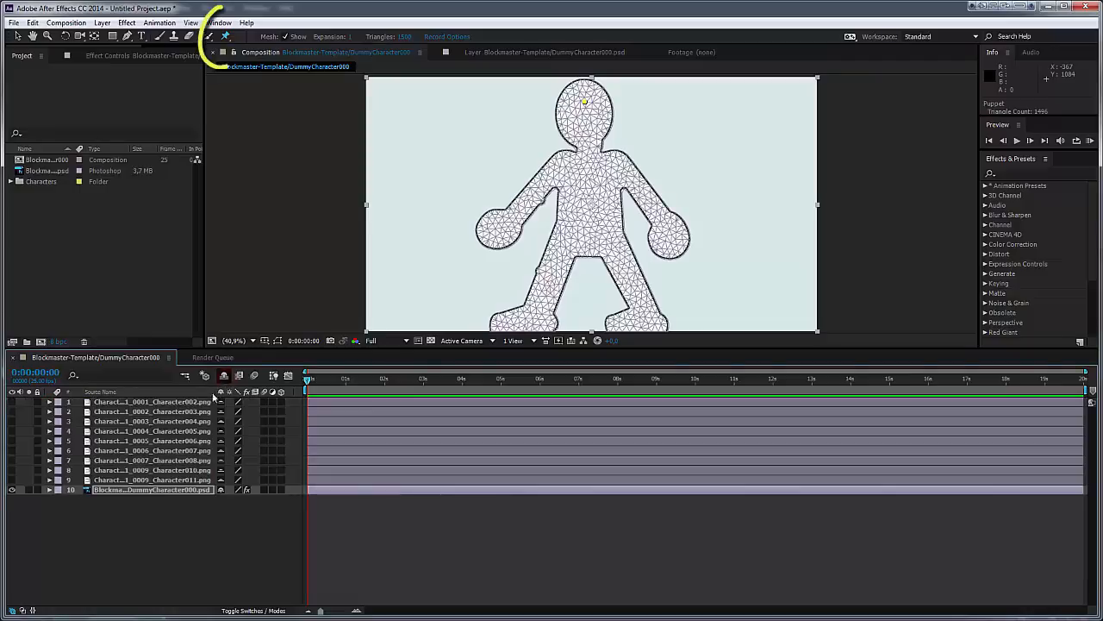
- Show and hide the Character011, 010, 007, 005, 004 and 003 layers one at a time over the dummy's mesh
click(12, 480)
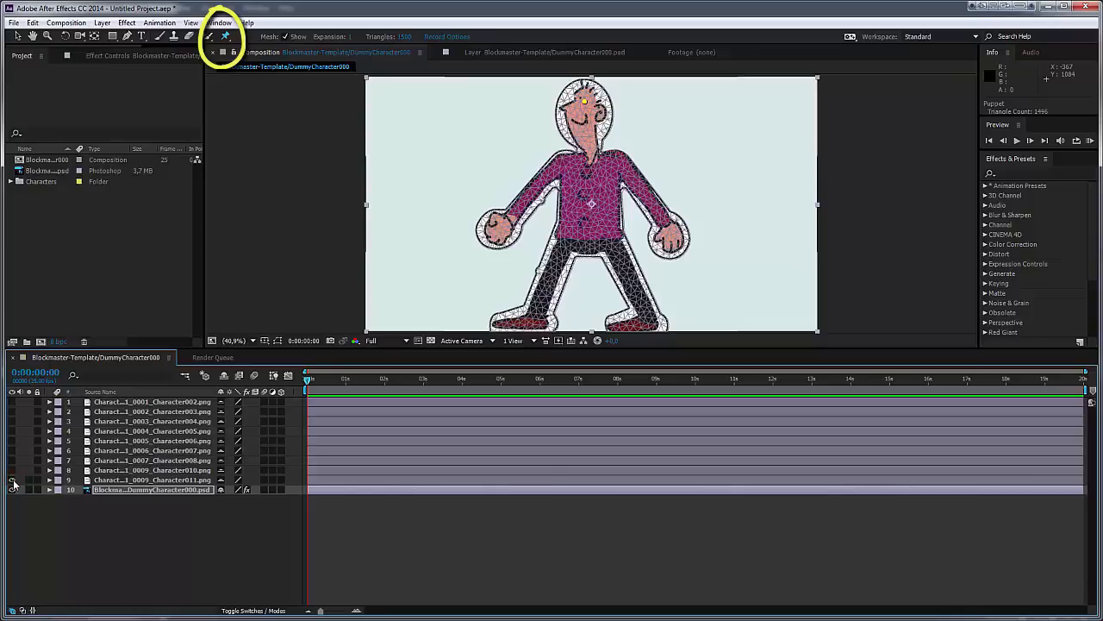
click(12, 480)
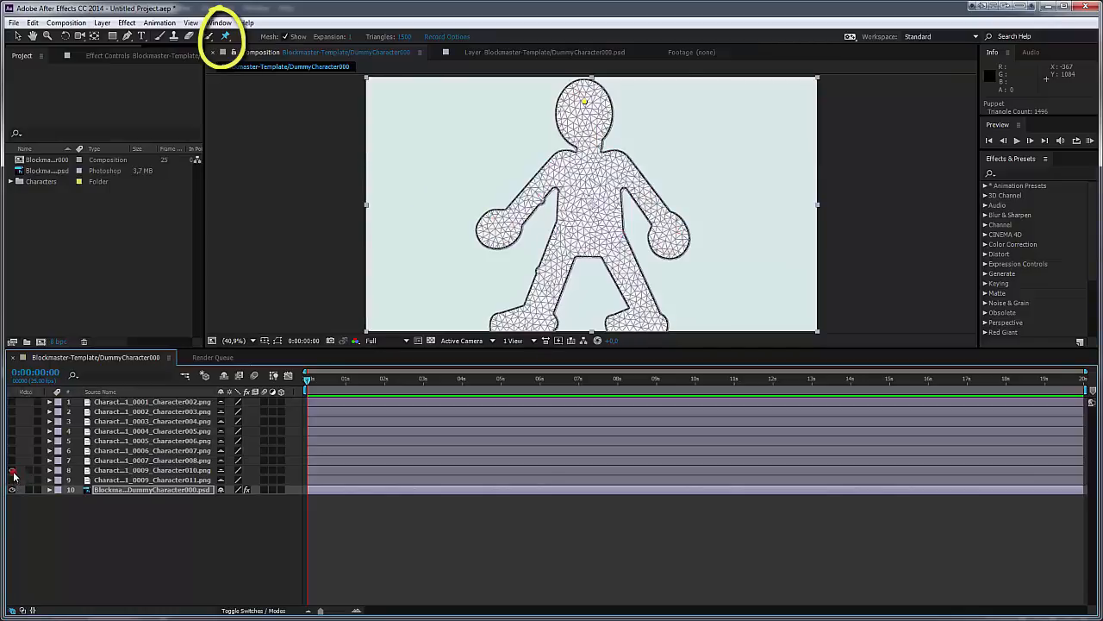
click(12, 469)
click(9, 470)
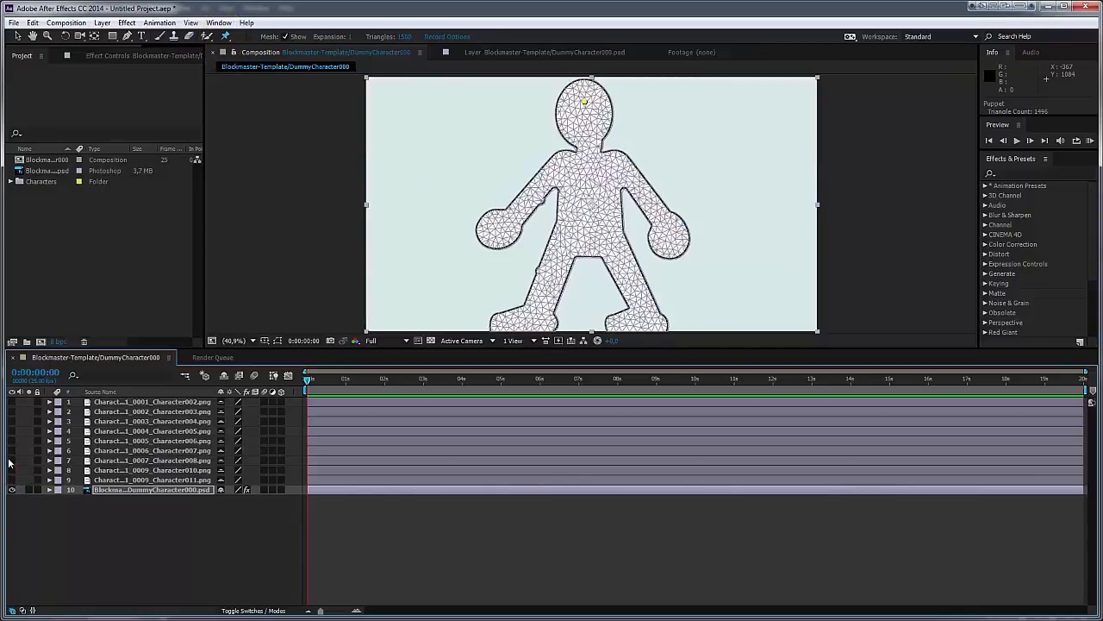
click(12, 451)
click(12, 450)
click(10, 432)
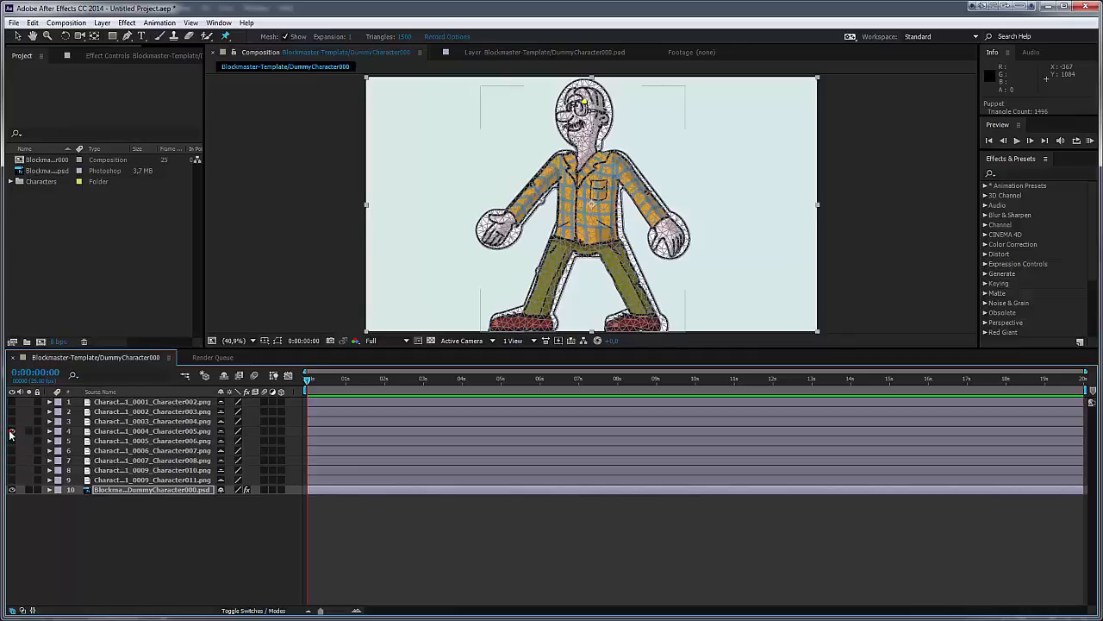
click(11, 431)
click(12, 422)
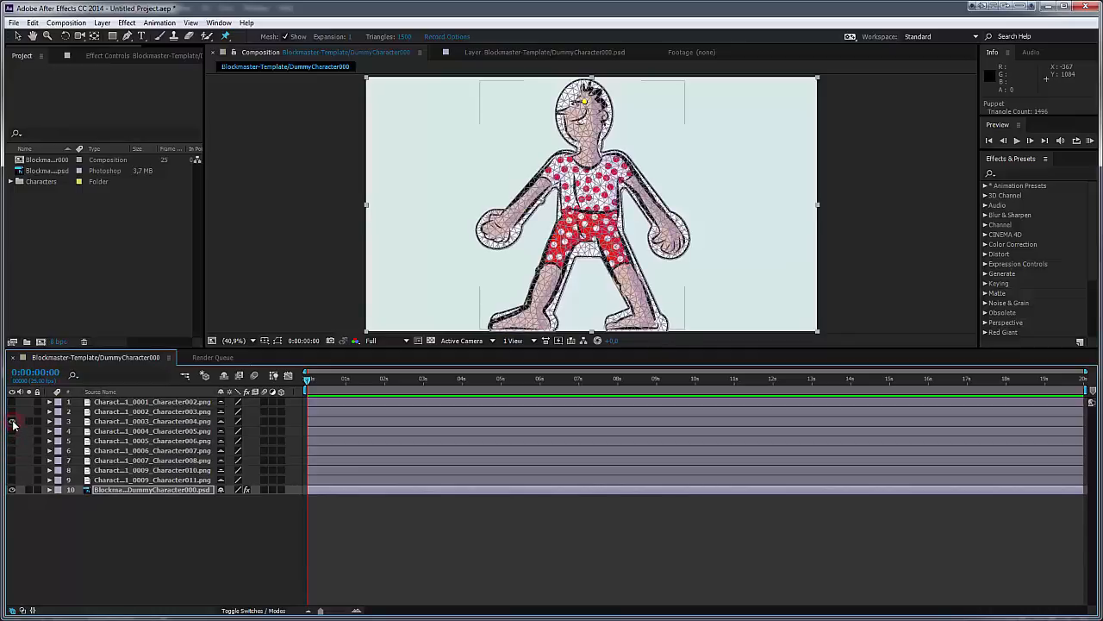
click(12, 422)
click(12, 412)
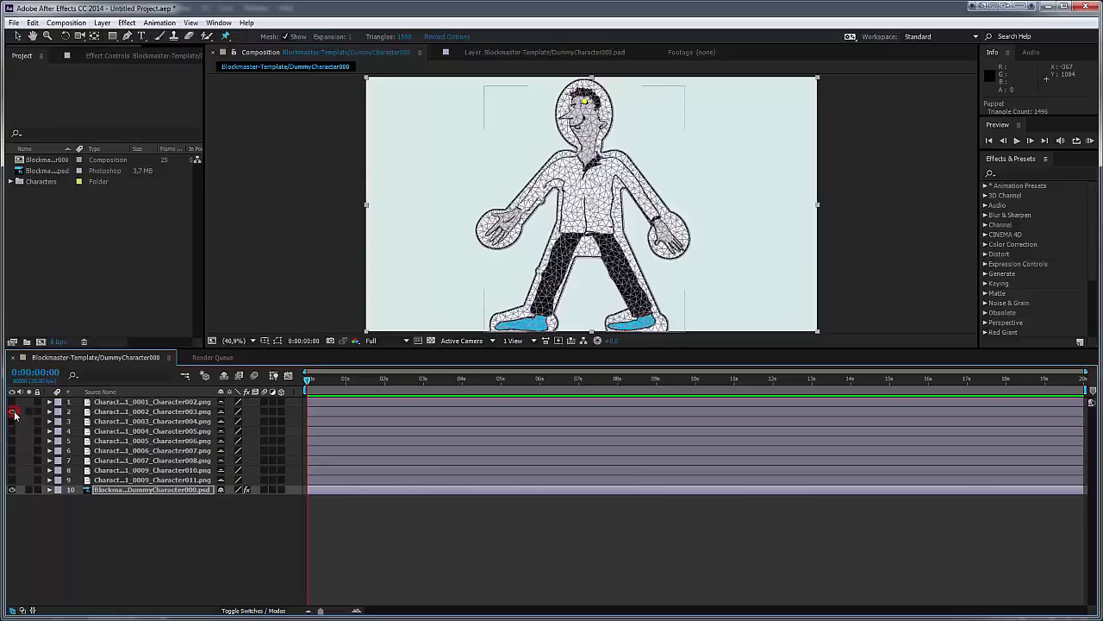
click(12, 412)
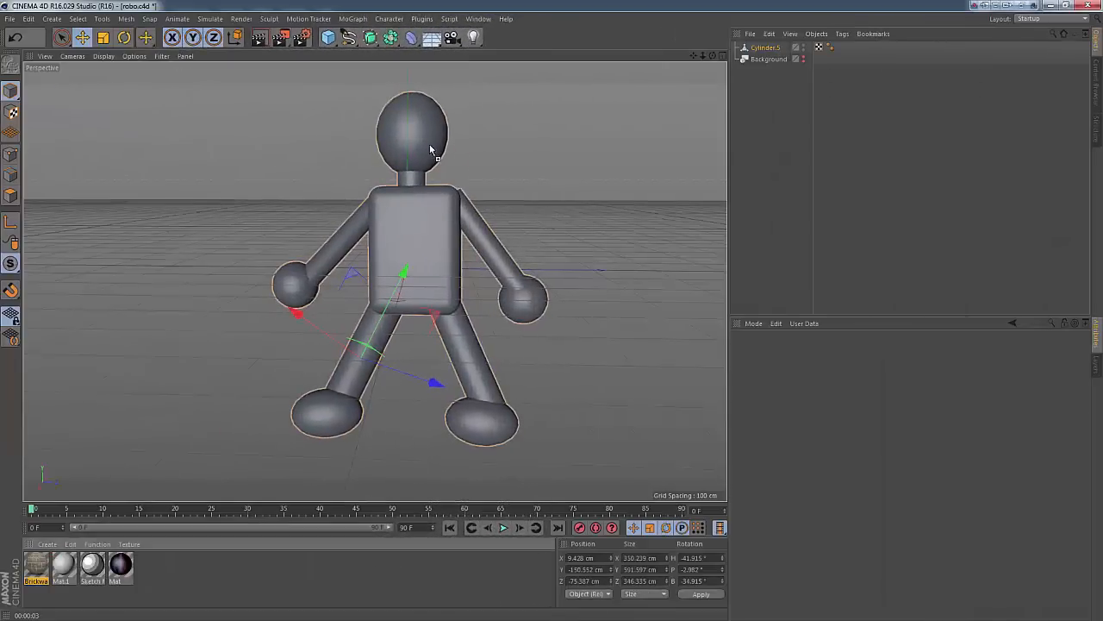
- Look at the robo.c4d figure in Cinema 4D, and switch to After Effects to scrub through the Dude composition's animation
drag(430, 150, 431, 150)
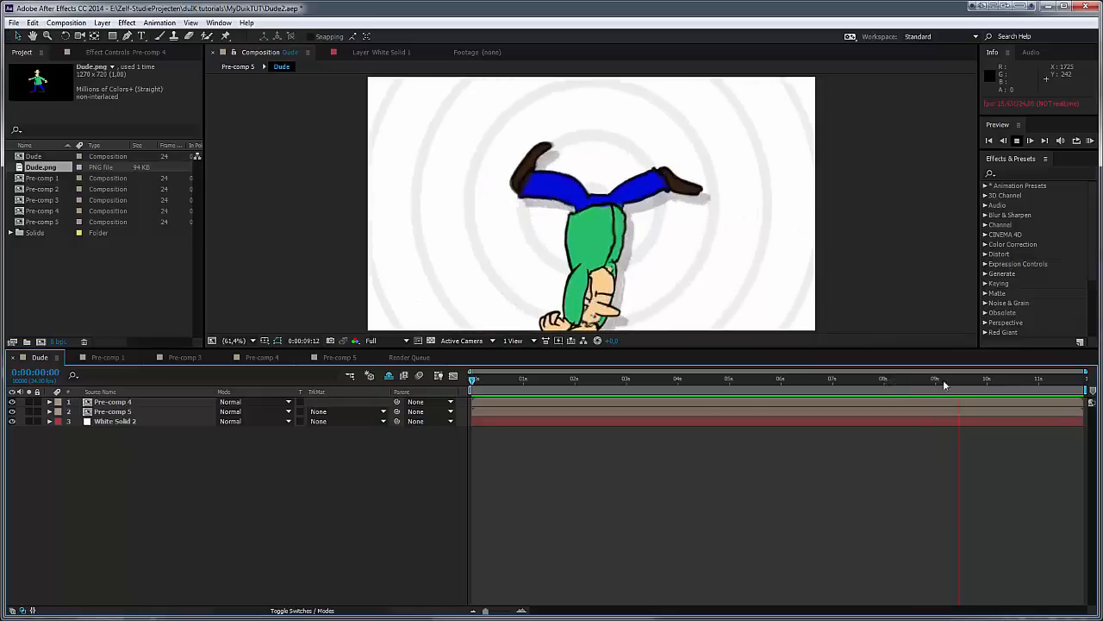
drag(984, 383, 541, 374)
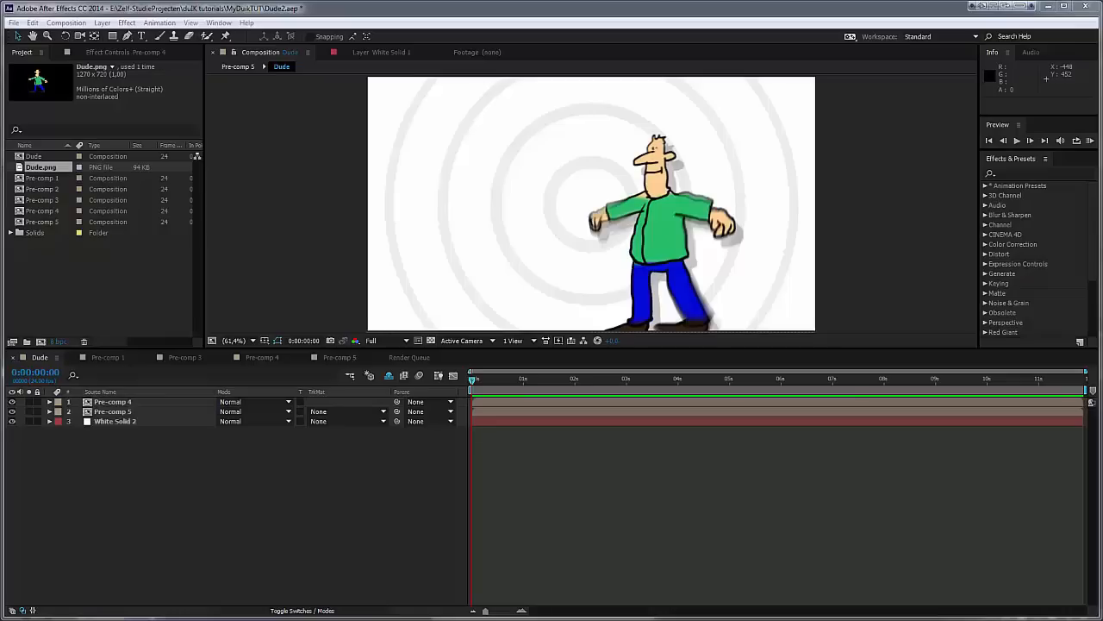
- Replace the Dude.png footage with Dude2.png
drag(0, 49, 352, 107)
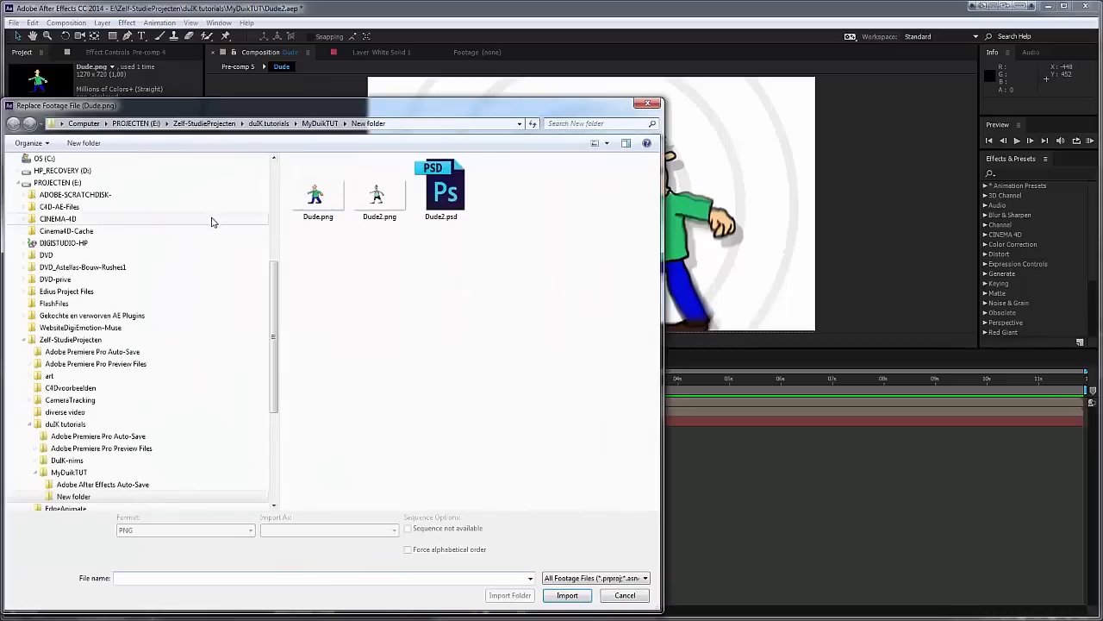
click(380, 198)
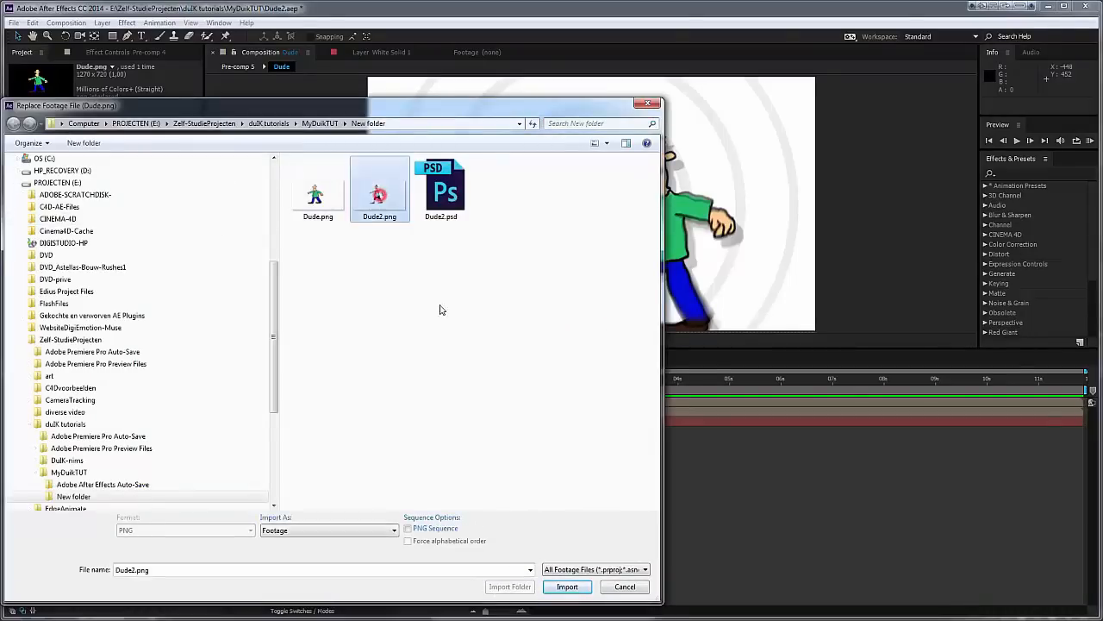
click(567, 586)
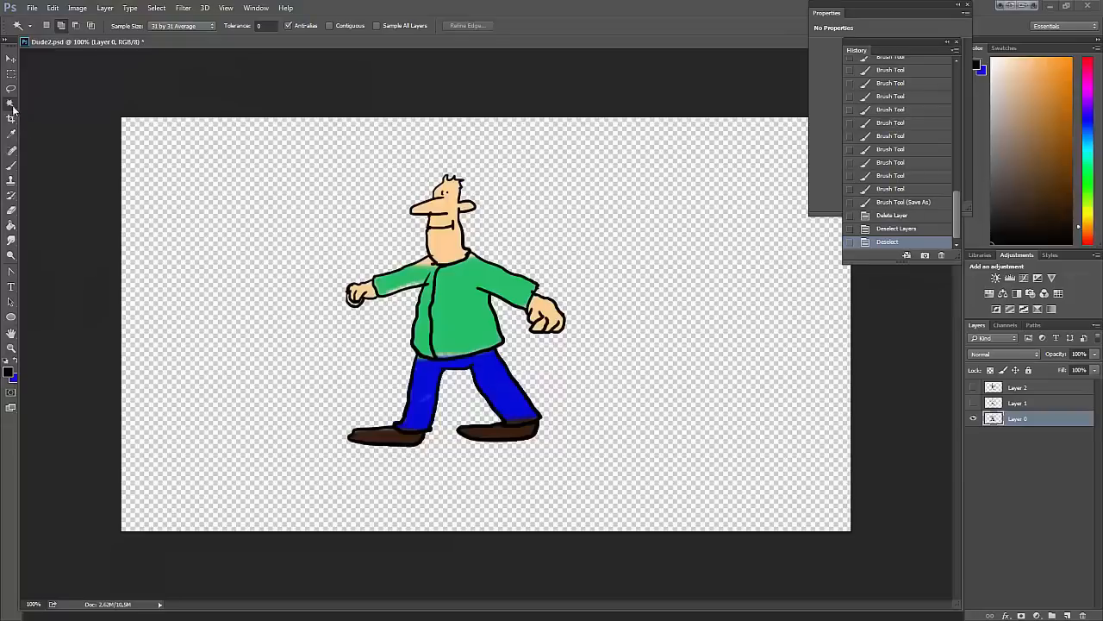
- Switch to Dude2.psd in Photoshop, fill the Magic Wand selection around the character on a new layer below Layer 0, and add an empty layer above it
click(293, 223)
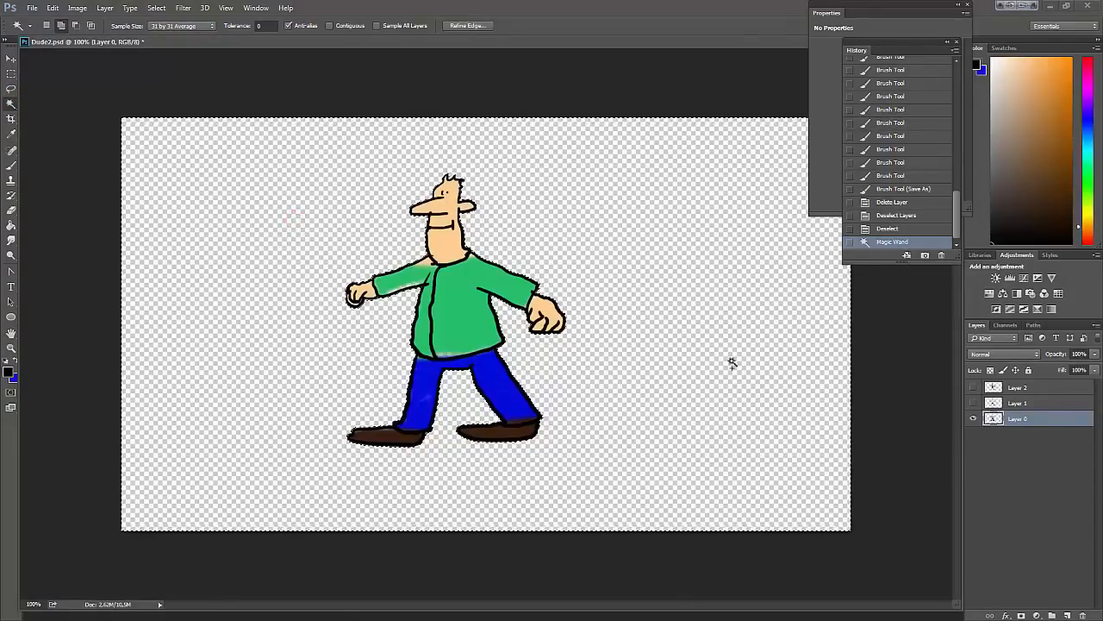
click(1067, 615)
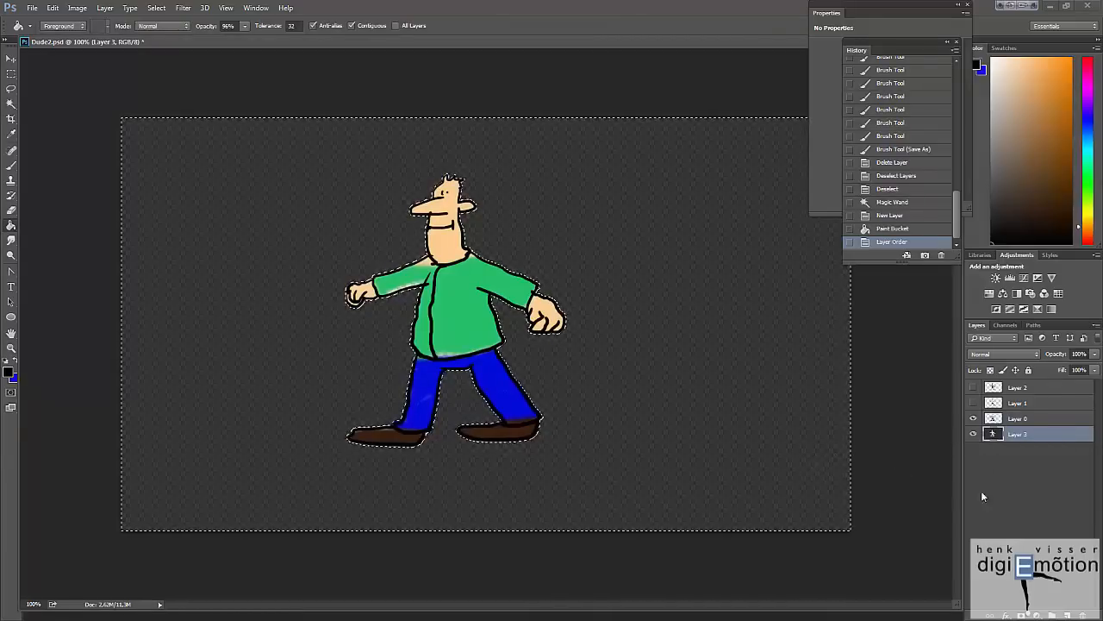
click(1068, 615)
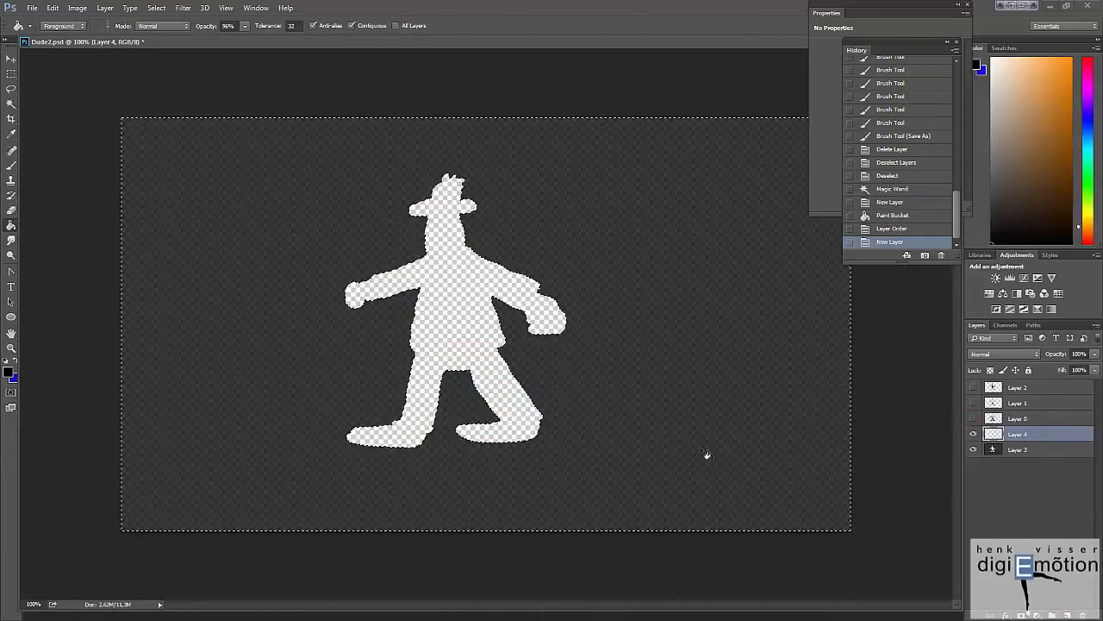
- Try a brush stroke inside the head on Layer 4, and invert the selection to the character's silhouette
click(12, 165)
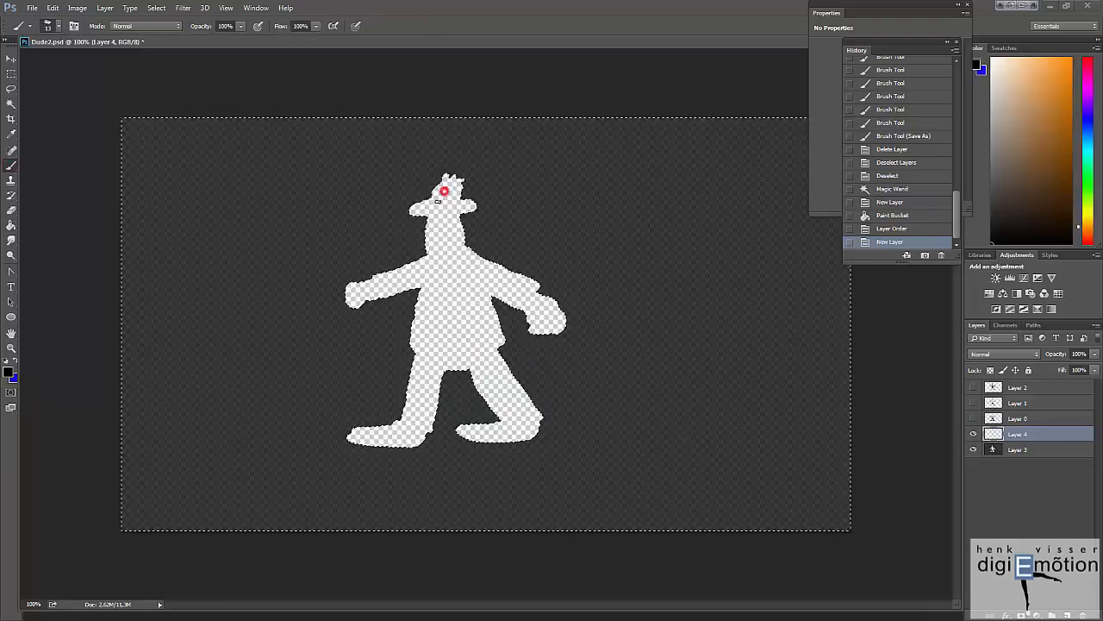
click(453, 199)
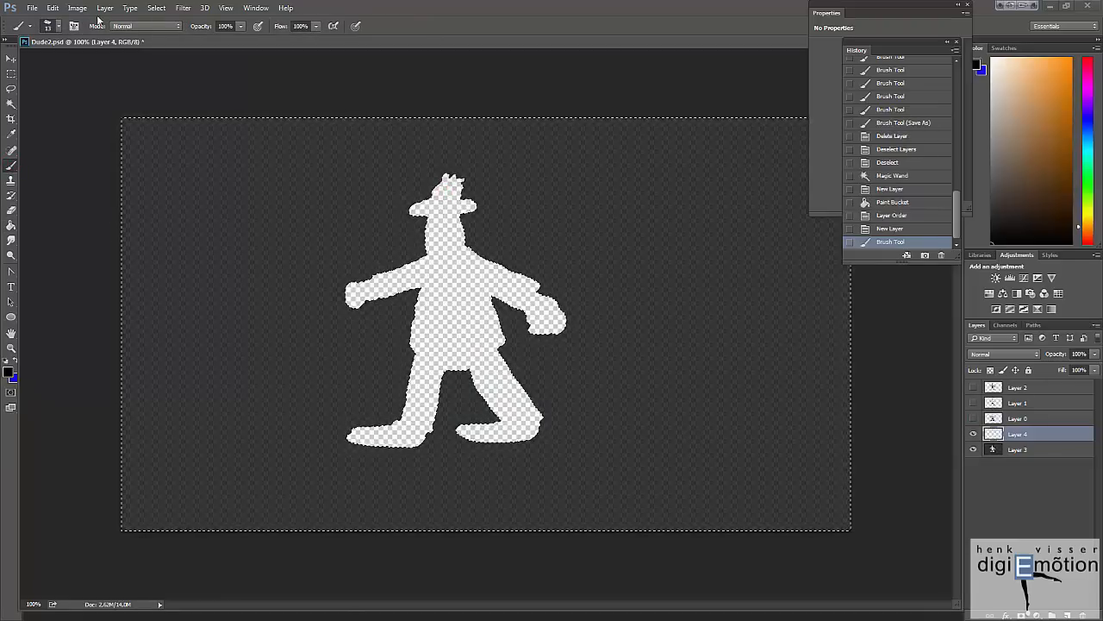
click(156, 8)
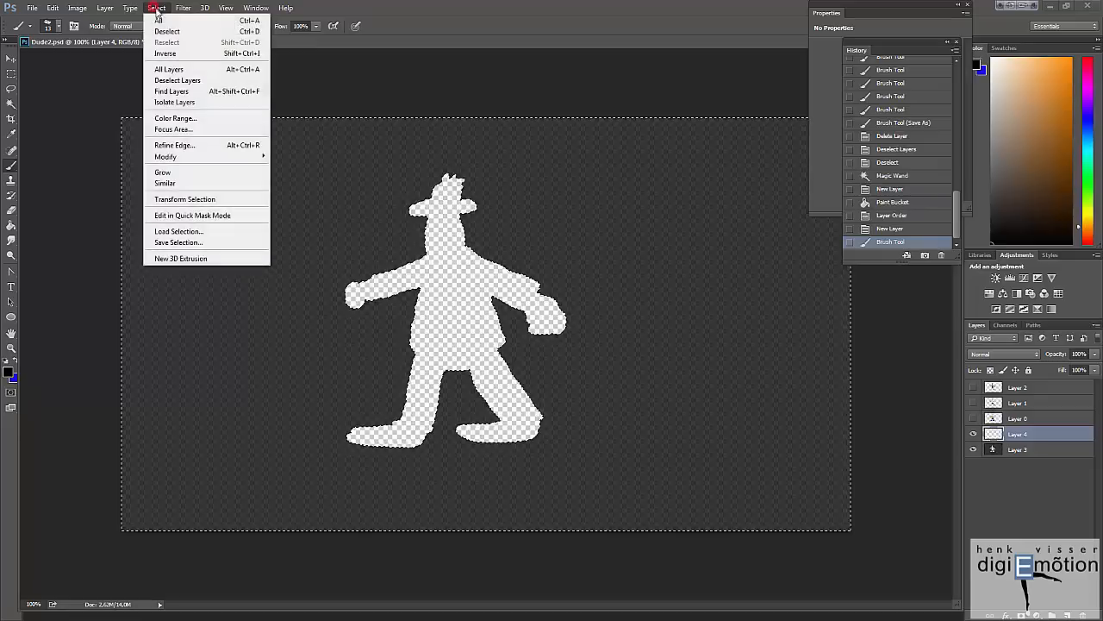
click(165, 53)
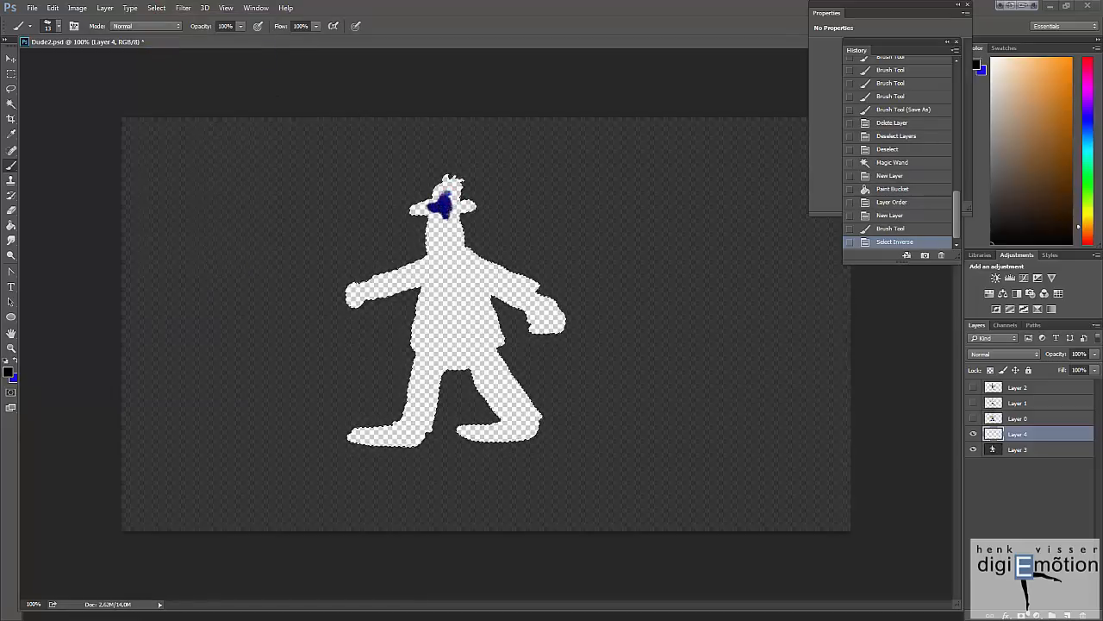
- Paint the new character's head and a dark blue neck line down to the shoulders on Layer 4, inside the silhouette selection
click(446, 214)
click(443, 222)
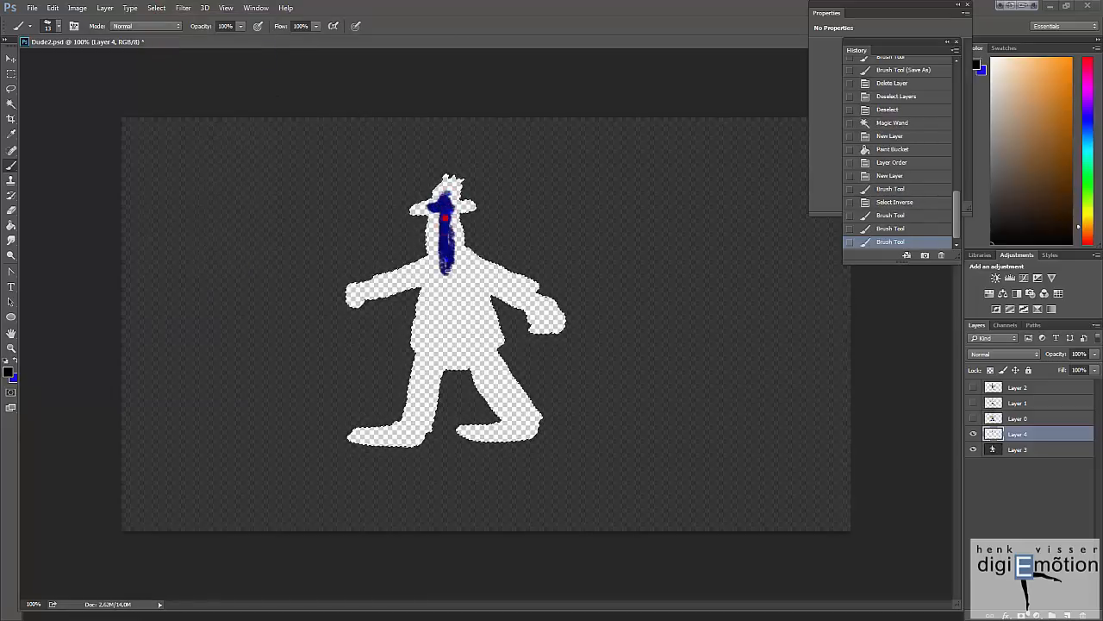
click(442, 200)
click(446, 209)
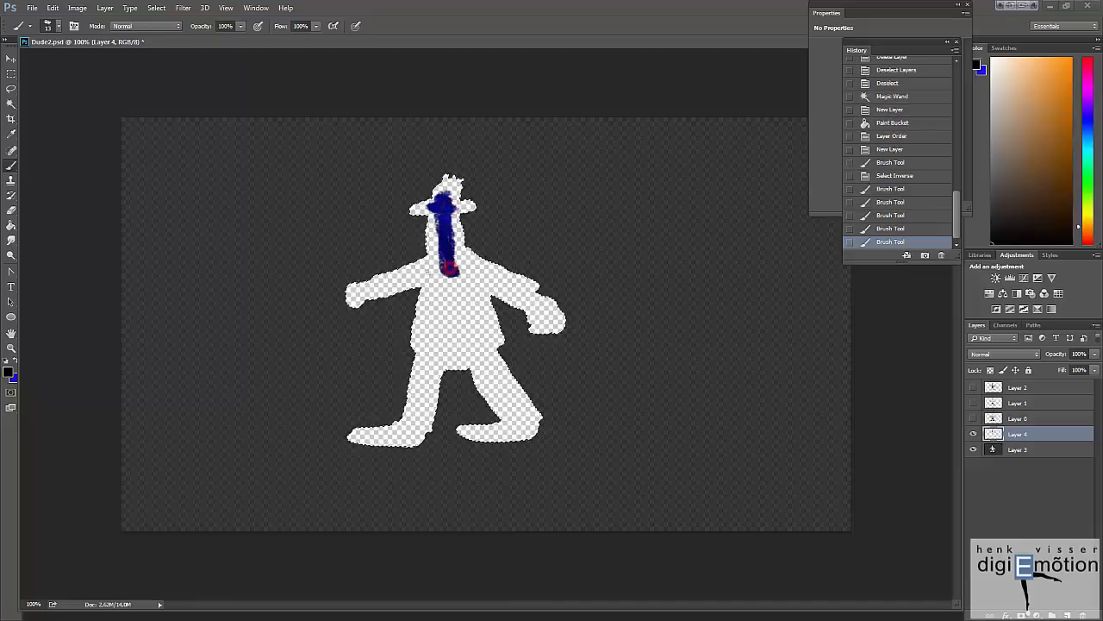
mouse_move(449, 268)
mouse_down()
mouse_move(385, 287)
mouse_move(440, 271)
mouse_up()
- Paint thin dark blue arms, a scribbled torso, and legs with feet inside the silhouette on Layer 4
click(386, 283)
click(457, 270)
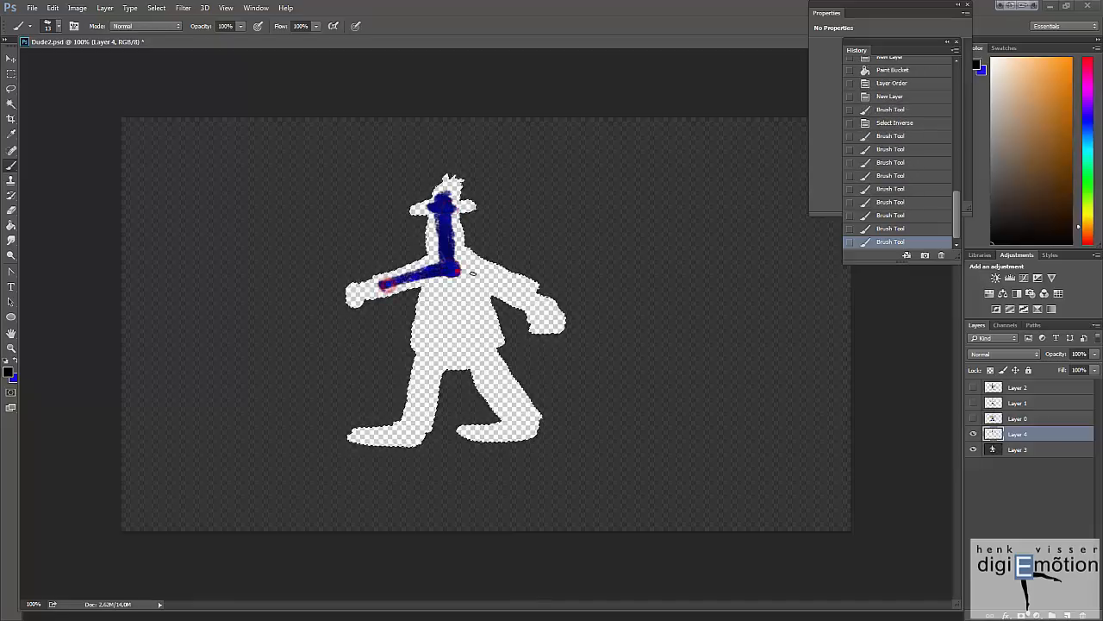
drag(521, 293, 529, 313)
click(541, 310)
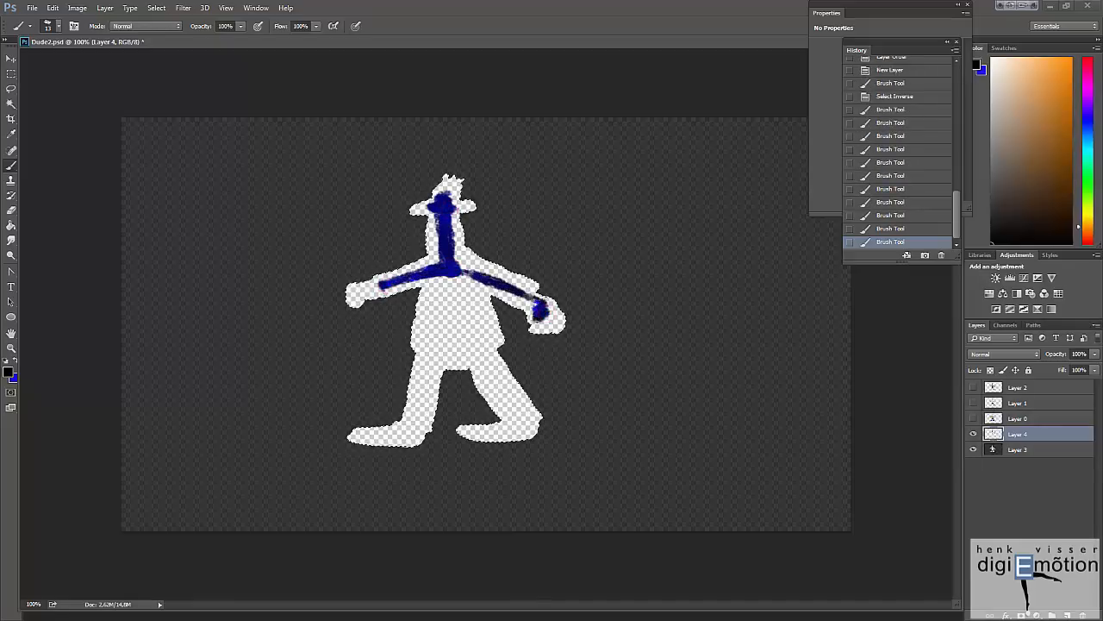
mouse_move(351, 295)
mouse_down()
mouse_move(459, 276)
mouse_move(441, 288)
mouse_up()
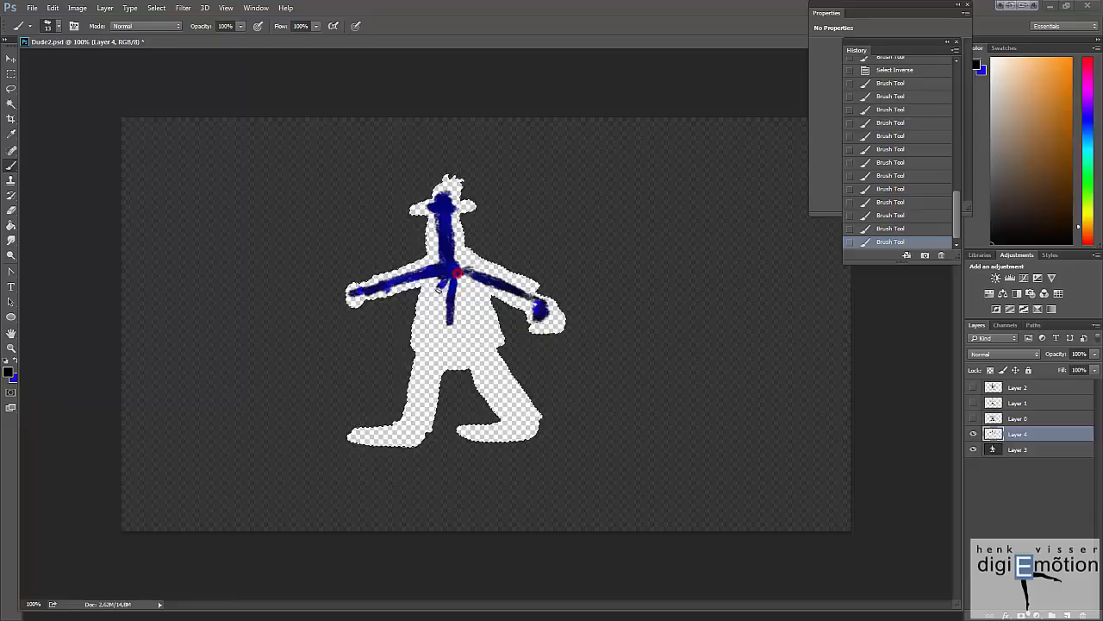
drag(470, 349, 480, 347)
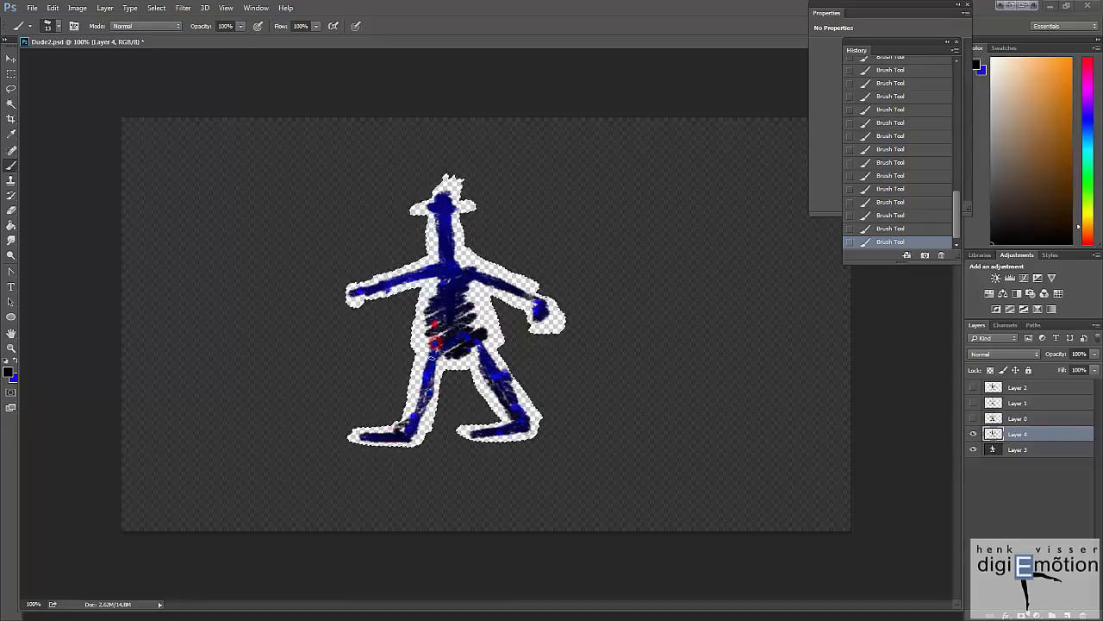
- Hide the Layer 3 background fill and save the painted character as Dude4.png
click(1005, 475)
click(973, 449)
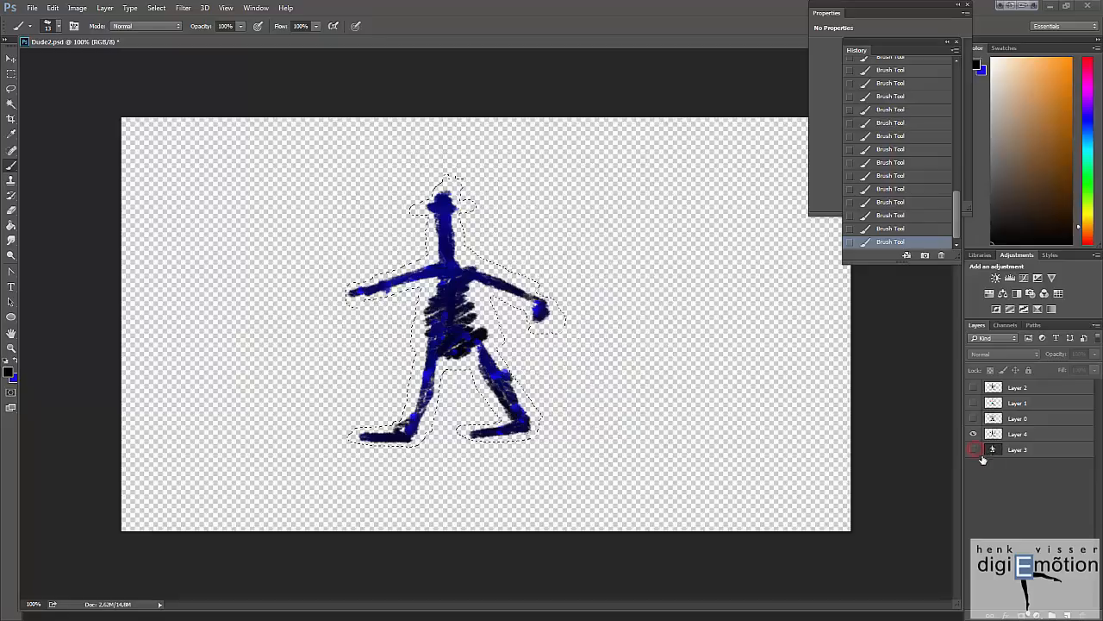
click(32, 7)
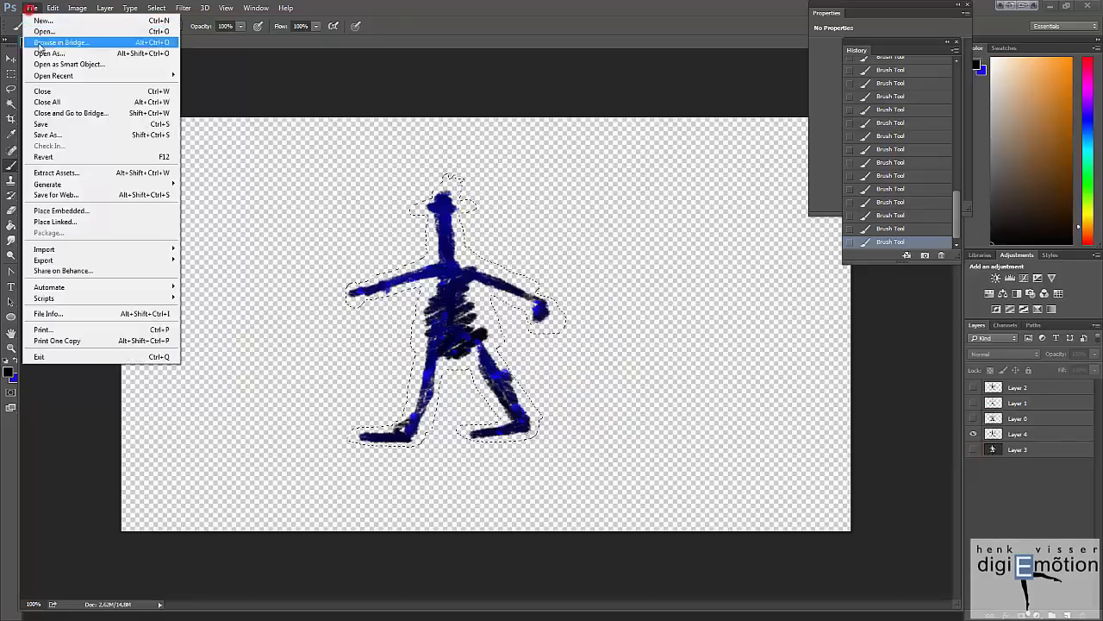
click(47, 134)
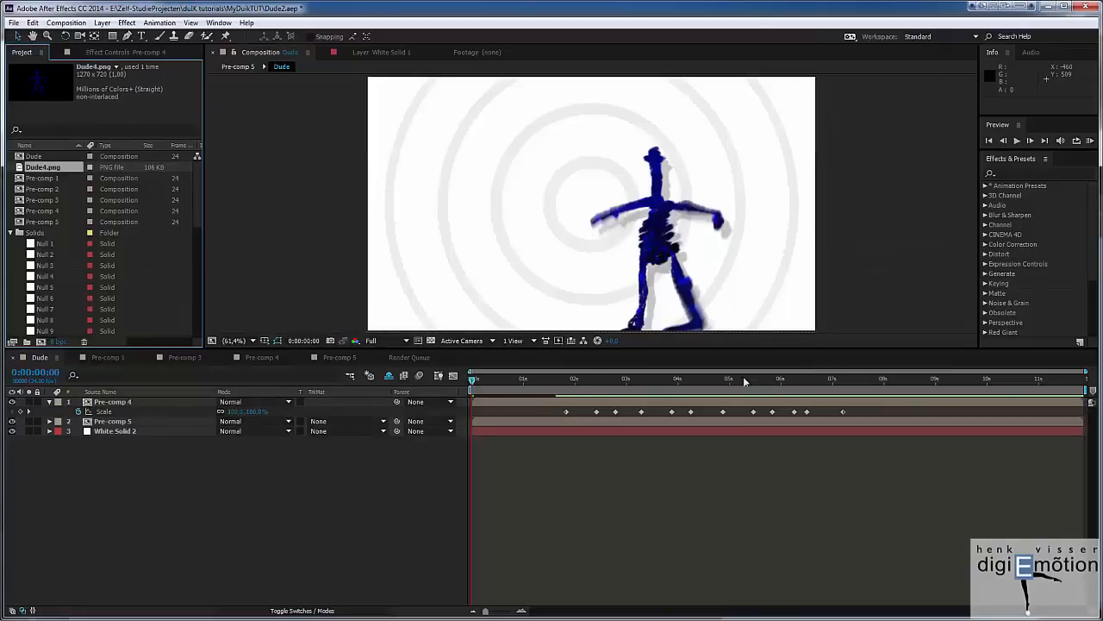
- Switch to After Effects and play the Dude composition's animation with the Dude4.png artwork
click(1018, 140)
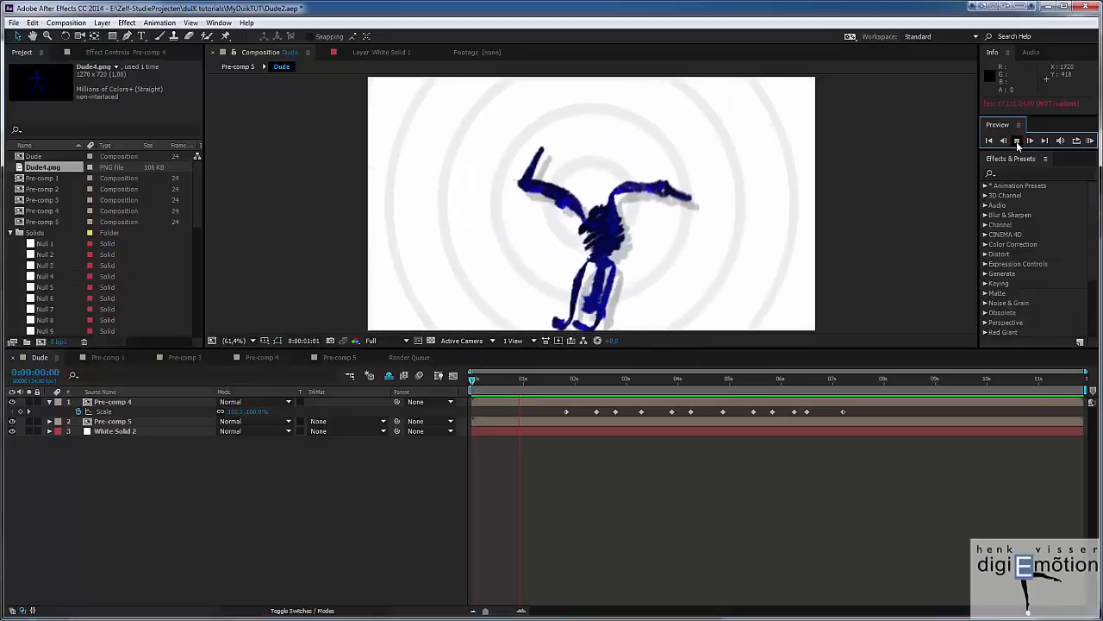